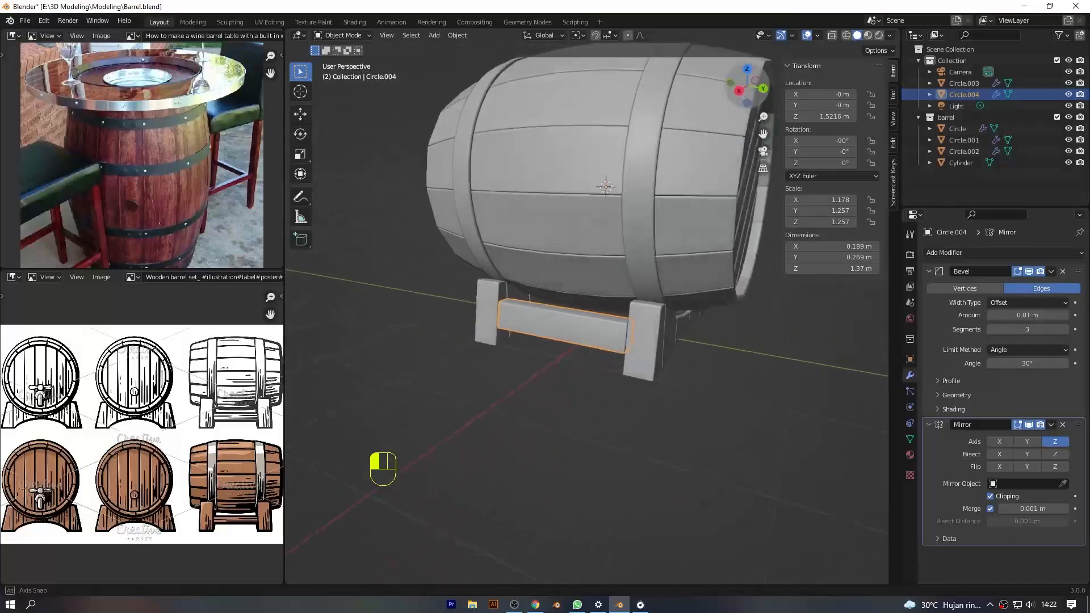
Mirror the stand's crossbar across the X axis as well, so both sides have a bar
left_click(999, 441)
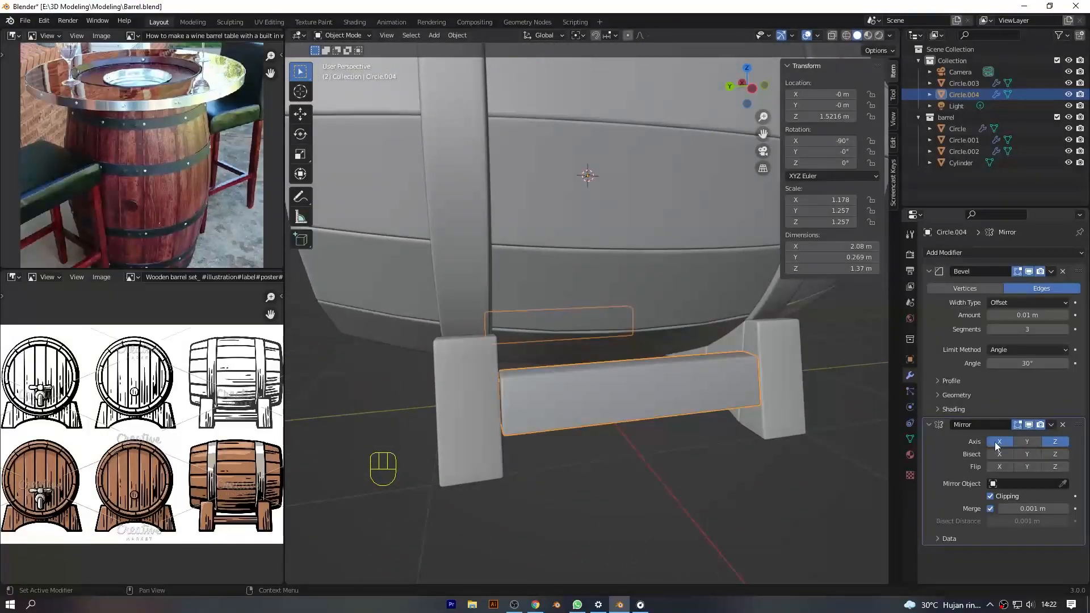
scroll(672, 397, "down", 5)
mouse_move(746, 86)
left_mouse_down()
mouse_move(690, 139)
mouse_move(754, 69)
left_mouse_up()
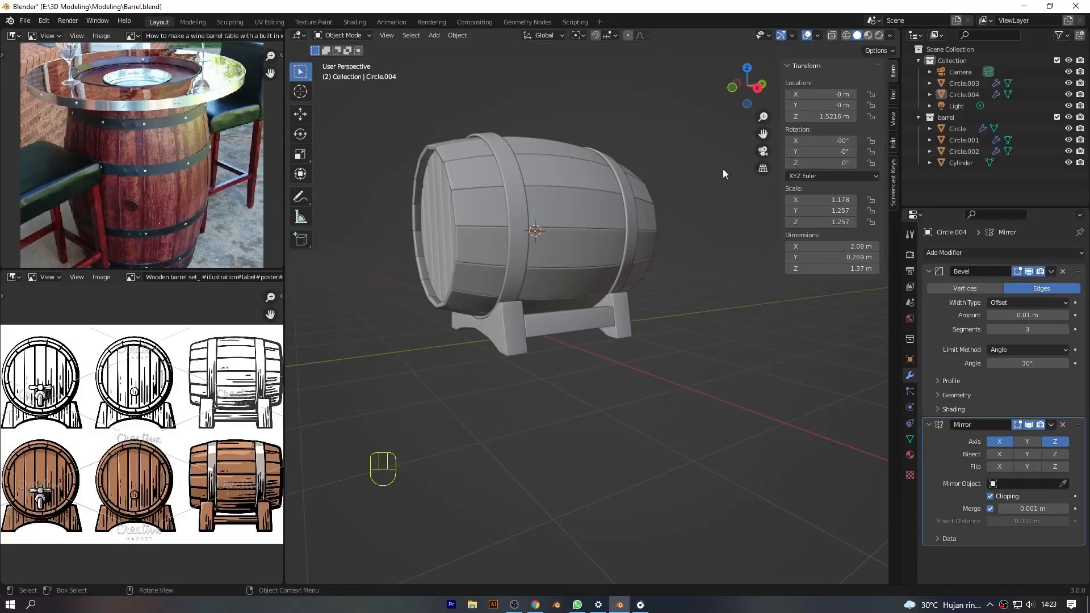
Switch to the front view with the sidebar hidden and save the file
key("n")
key("KP_1")
left_click_drag(887, 134, 711, 237)
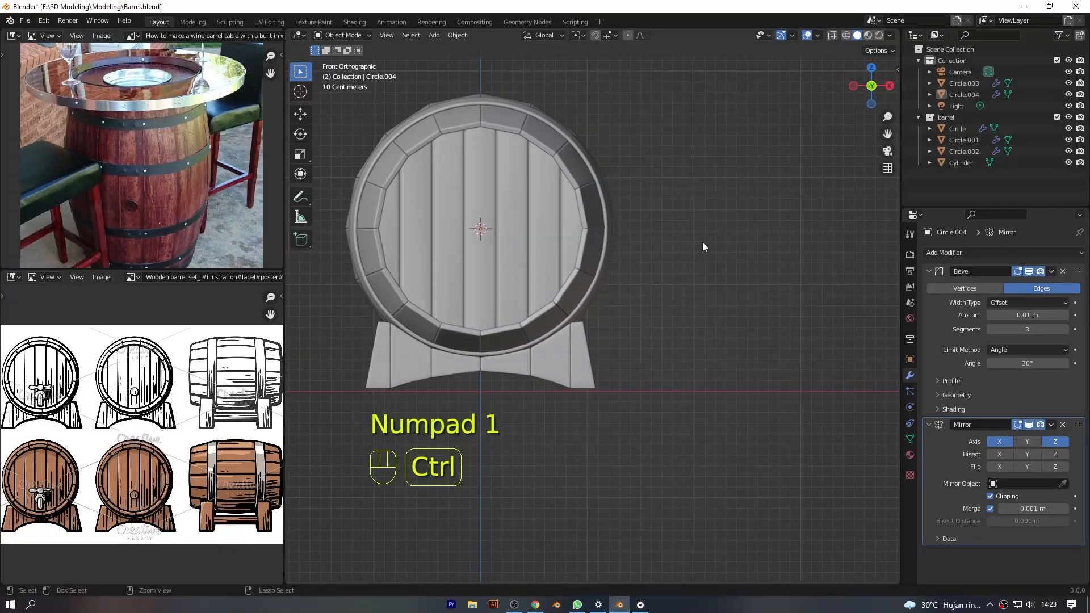
key("ctrl+s")
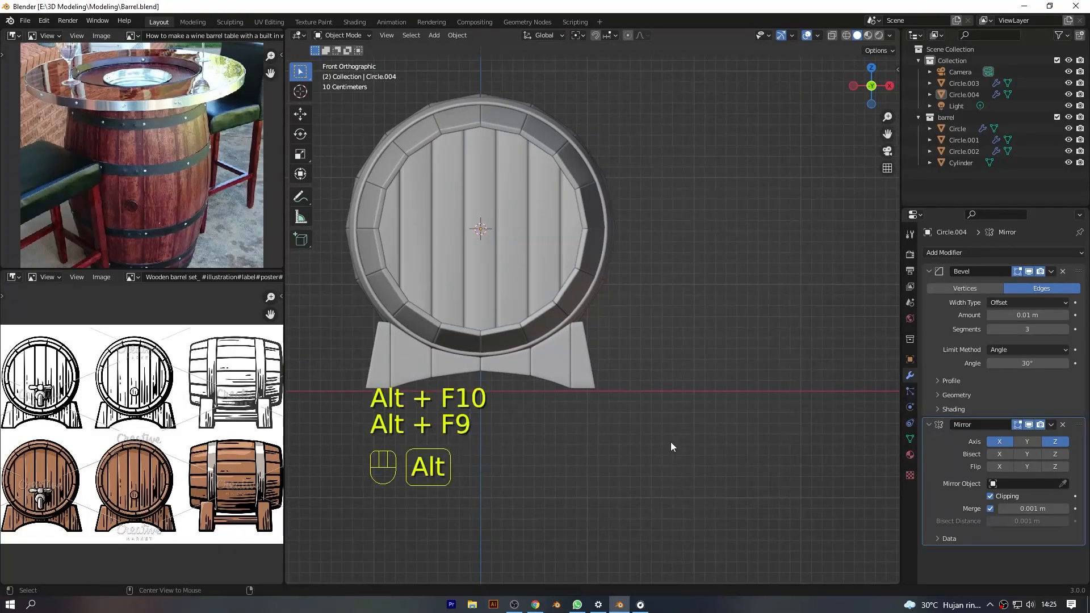
Snap the 3D cursor to the middle plank face of the barrel's front lid
scroll(613, 330, "up", 2)
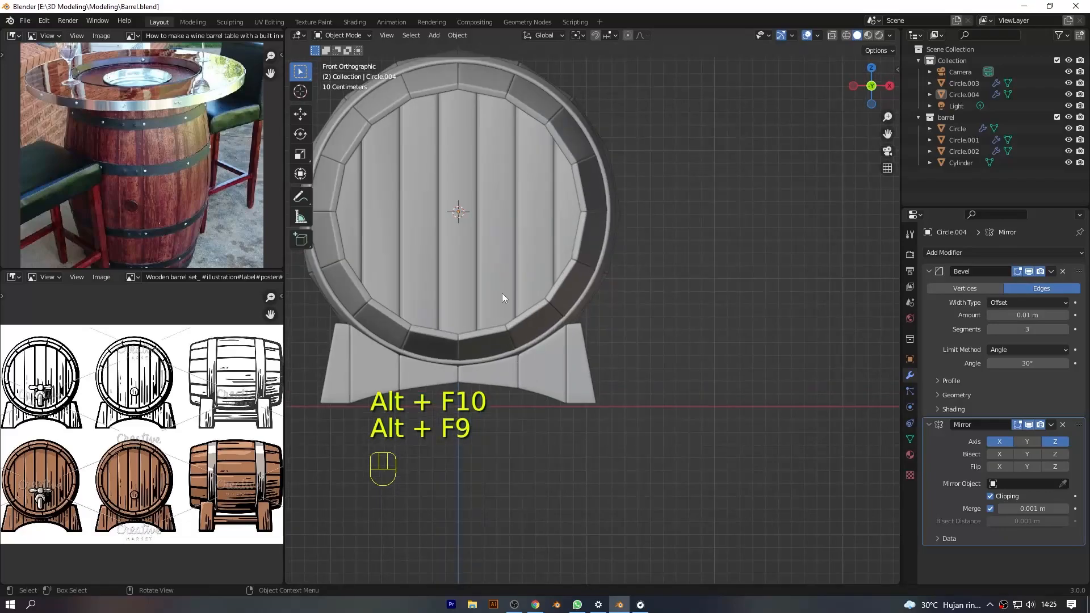
left_click(506, 322)
left_click_drag(887, 134, 403, 259)
key("Tab")
scroll(646, 330, "up", 2)
left_click(403, 35)
scroll(635, 242, "down", 1)
key("alt+z")
key("alt+z")
left_click(596, 340)
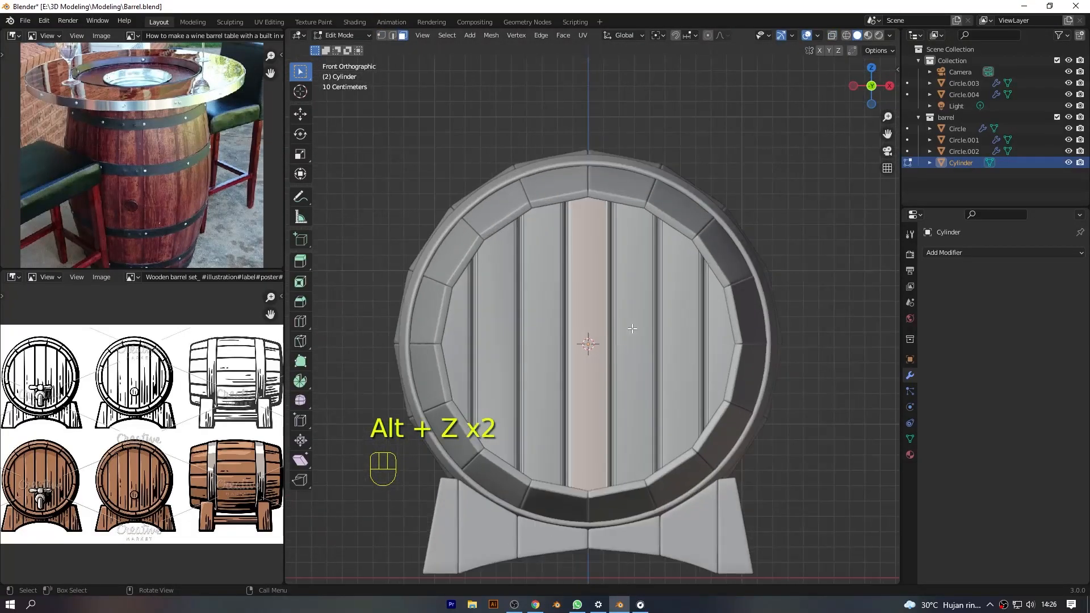
key("shift+s")
key("Tab")
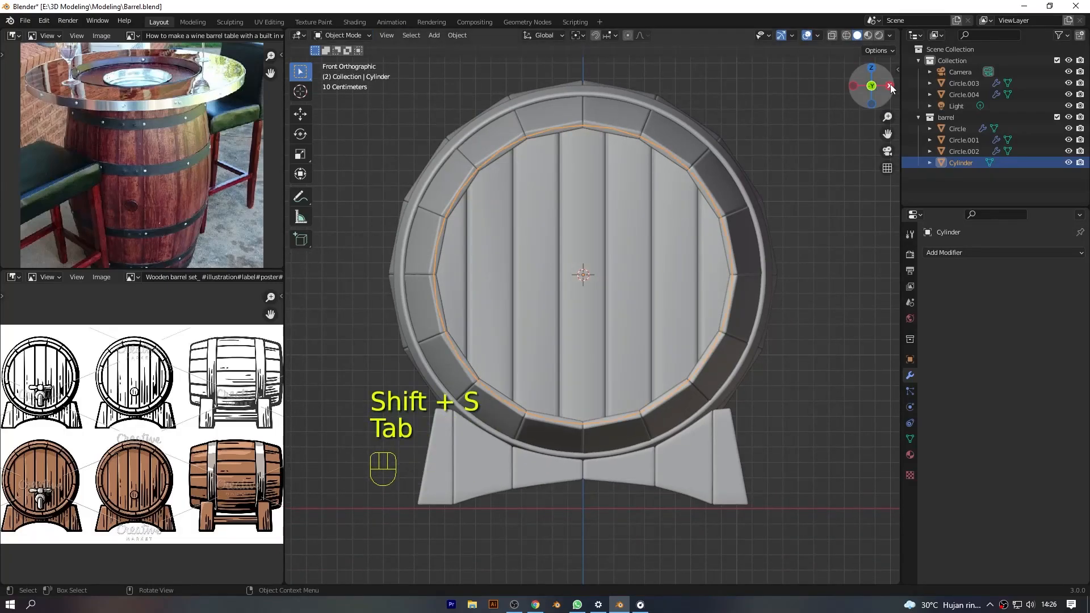
Isolate the barrel lids in the right side view, add a cylinder at the 3D cursor and rotate it 90°
left_click(890, 86)
key("KP_Divide")
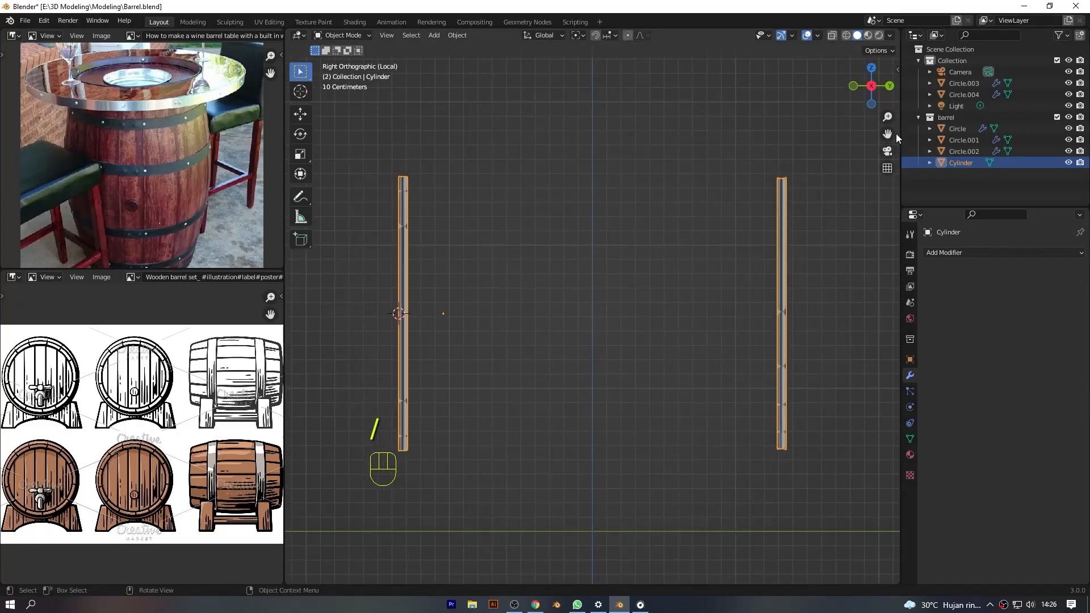
key("shift+a")
mouse_move(618, 219)
left_click(651, 278)
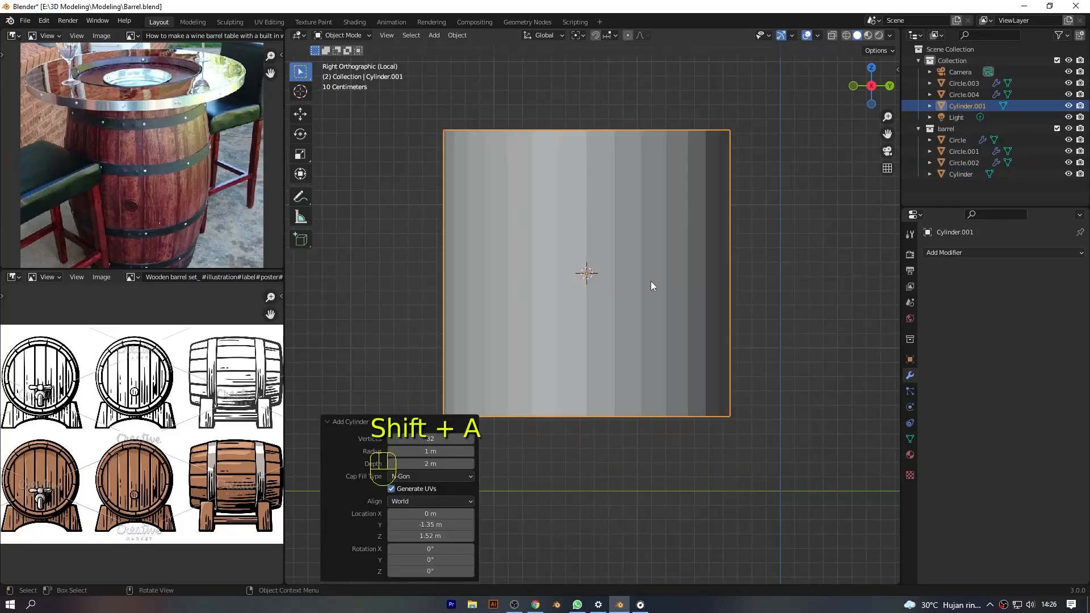
type("r90")
left_click(697, 403)
Scale the cylinder down uniformly in several passes until it is narrower than one lid plank
key("s")
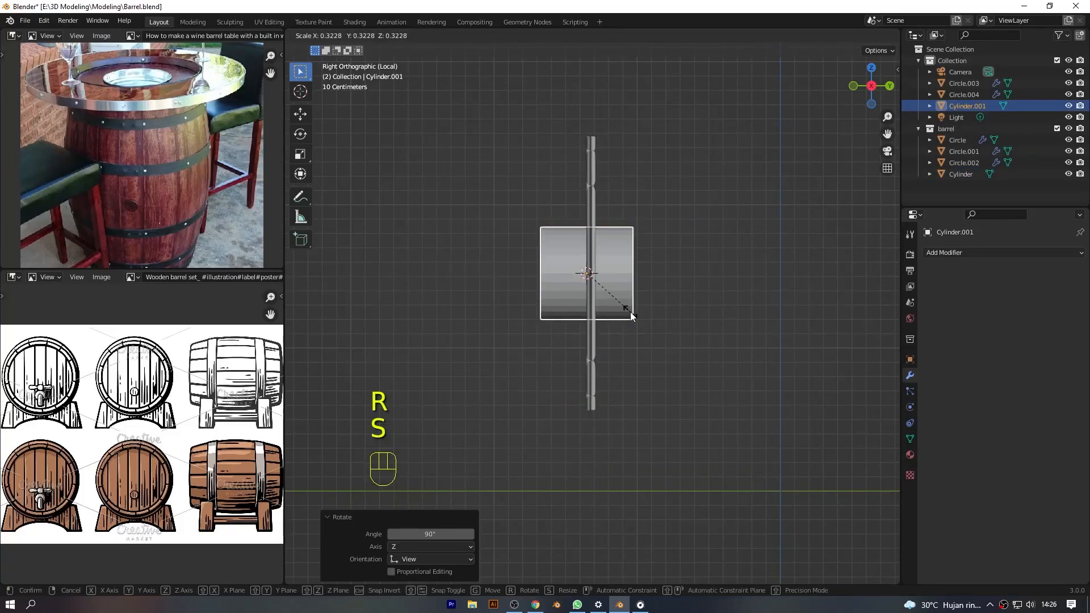
left_click(630, 311)
scroll(632, 312, "up", 4)
key("s")
left_click(683, 255)
left_click(854, 86)
key("s")
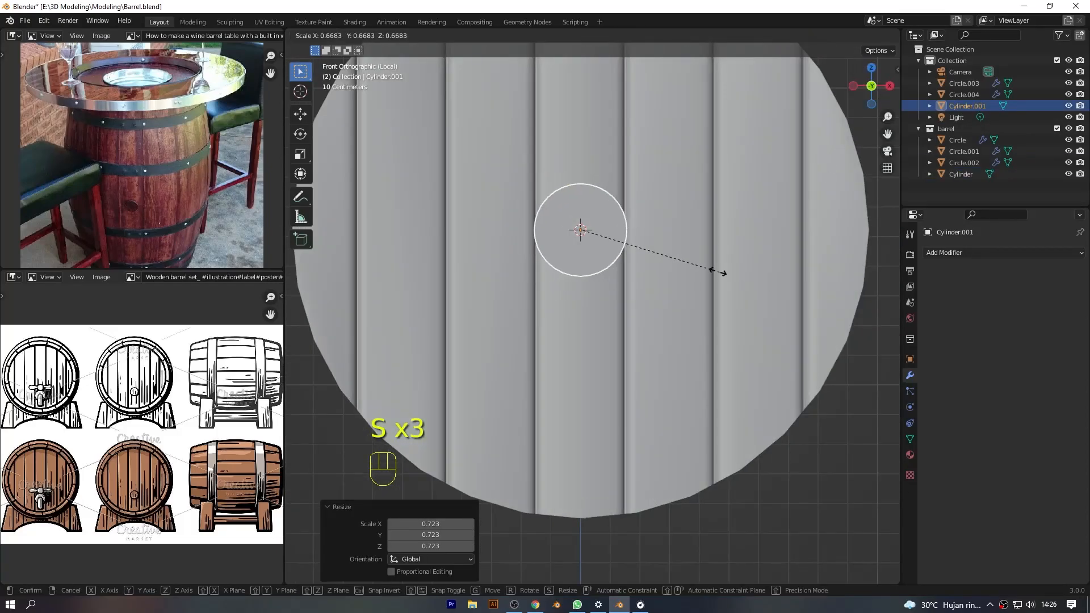
left_click(653, 224)
Move the cylinder about 0.7 m down along Z and about 0.058 m outward from the front lid along Y
key("g")
key("z")
left_click(631, 431)
left_click(890, 85)
mouse_move(887, 134)
left_mouse_down()
mouse_move(955, 17)
mouse_move(886, 134)
left_mouse_up()
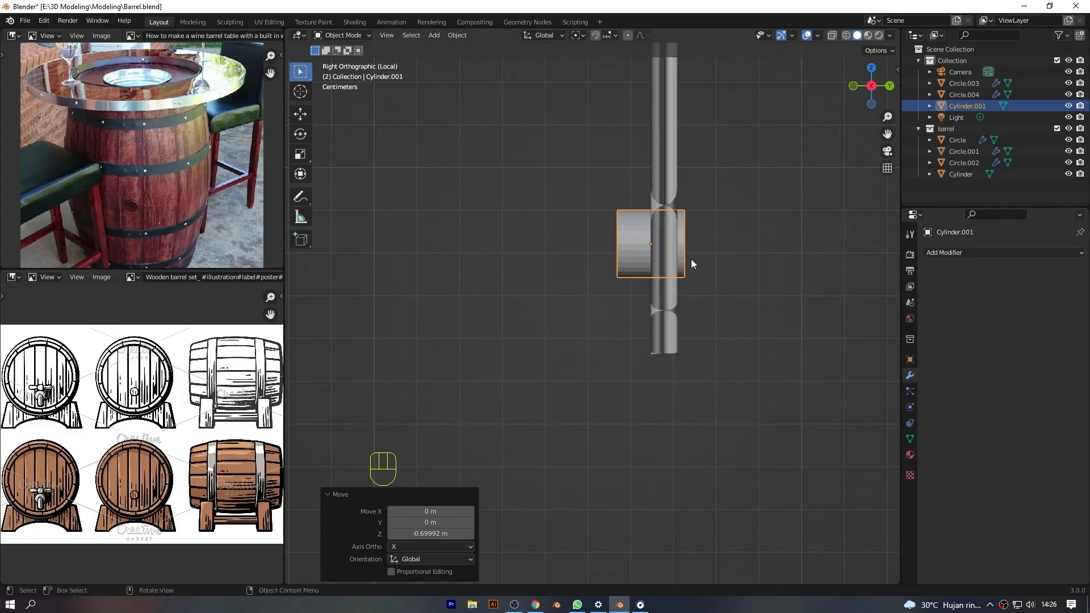
key("g")
left_click(666, 266)
left_click_drag(887, 134, 946, 111)
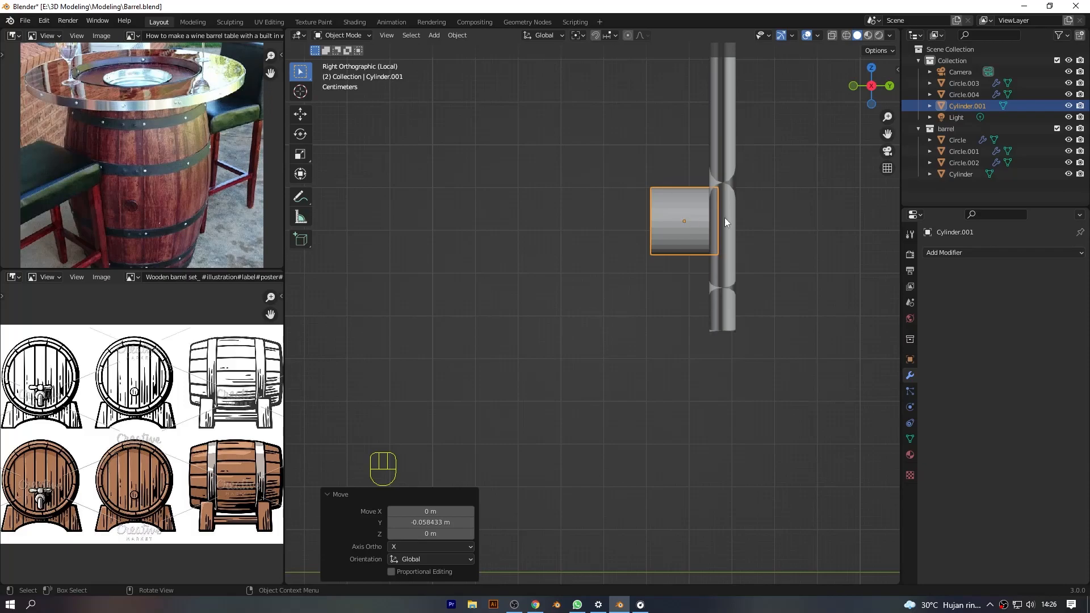
Merge the cylinder's mesh into a single central vertex and extrude it about 0.137 m outward along Y
key("Tab")
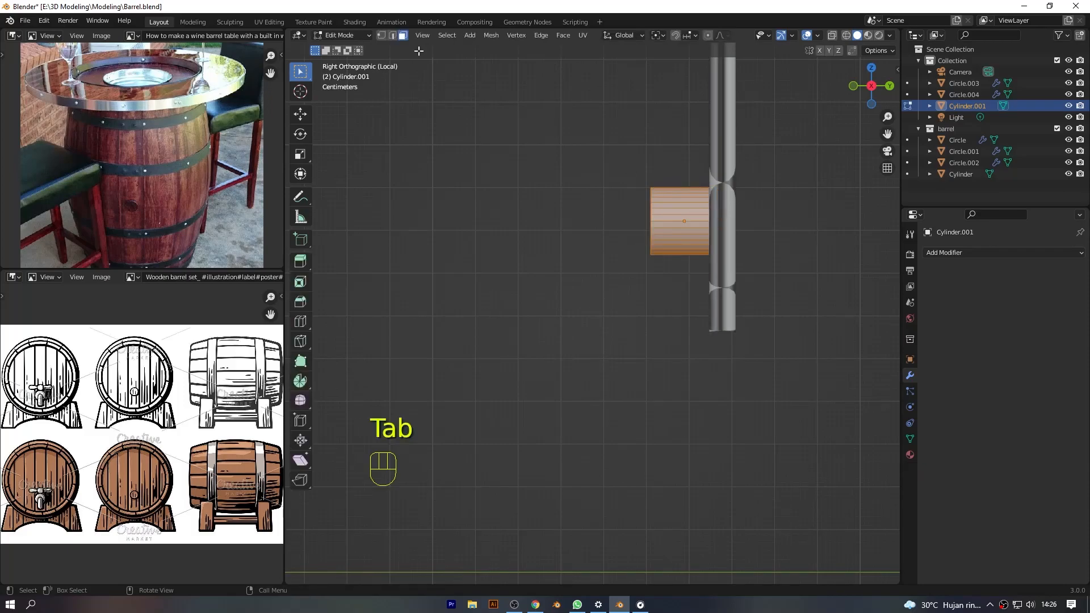
key("m")
left_click(737, 210)
key("e")
left_click(681, 224)
key("z")
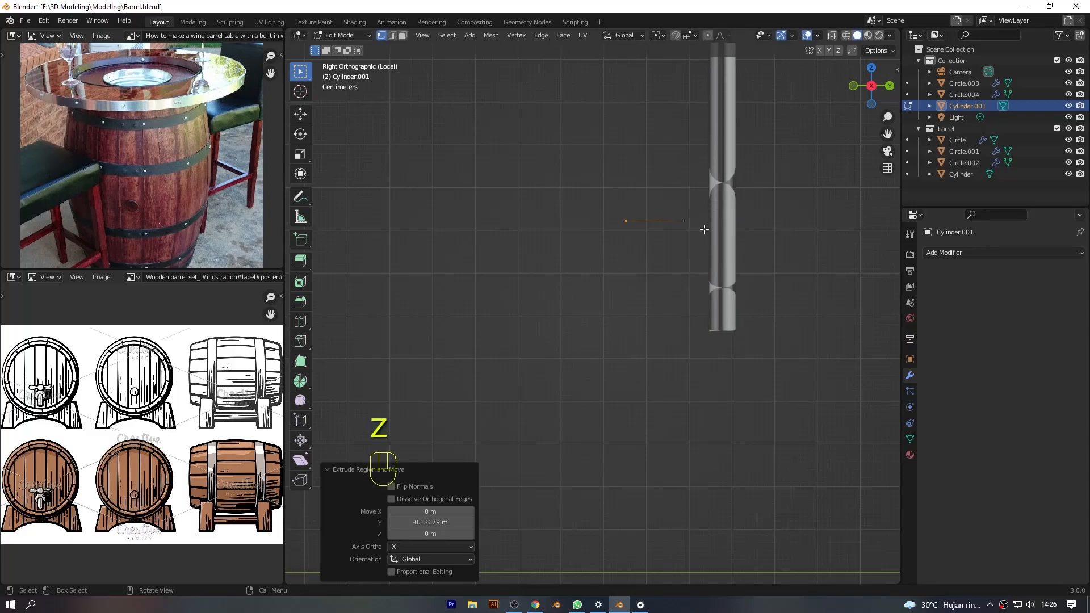
key("a")
key("g")
left_click(721, 229)
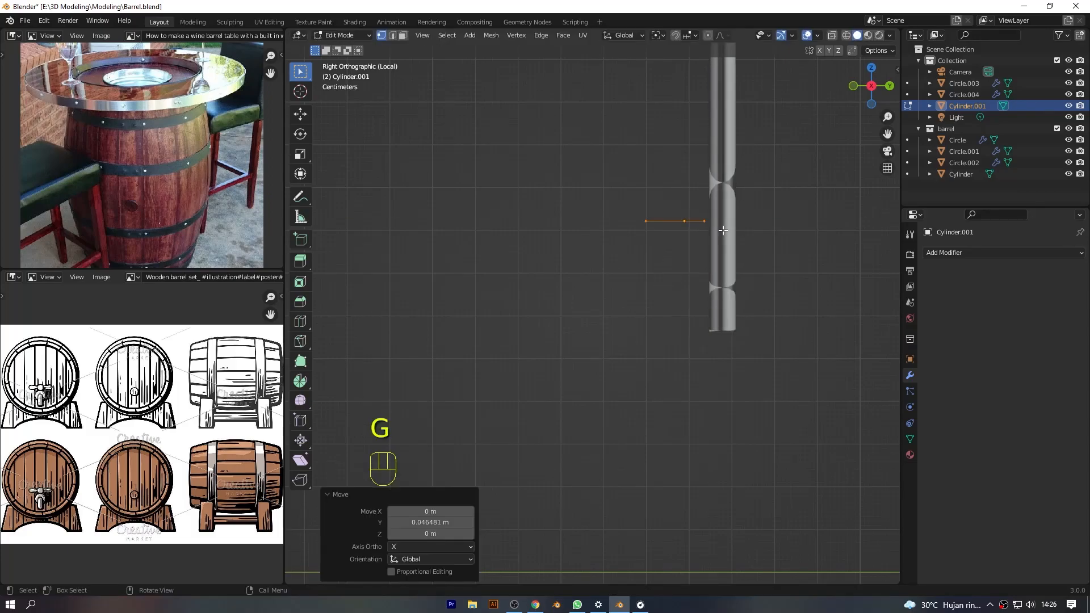
key("ctrl+z")
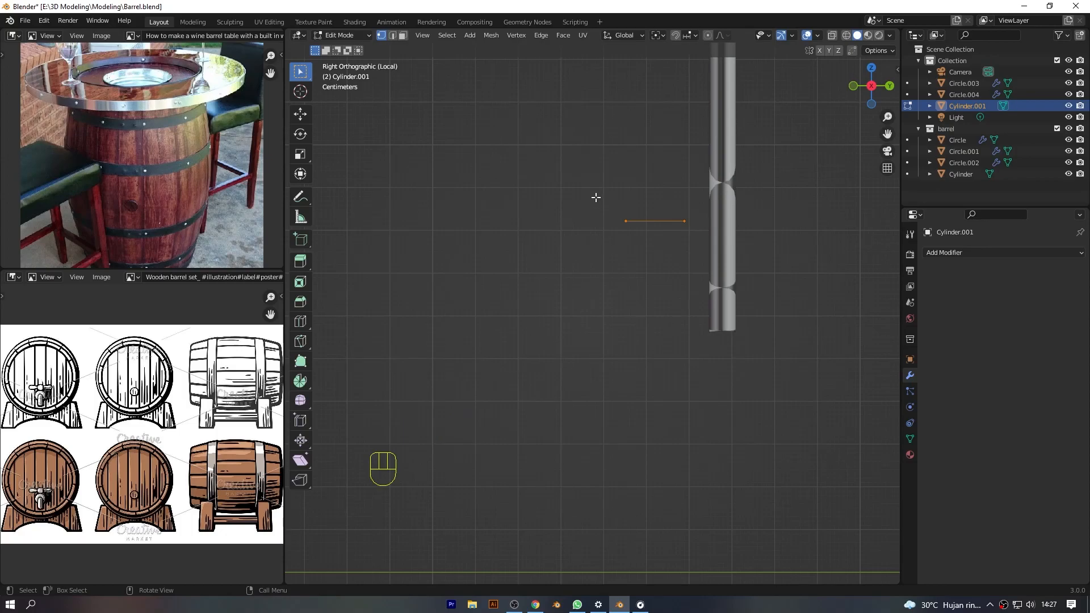
Extrude the outer end vertex straight down along Z to form the spout's vertical leg
left_click_drag(604, 200, 639, 252)
key("e")
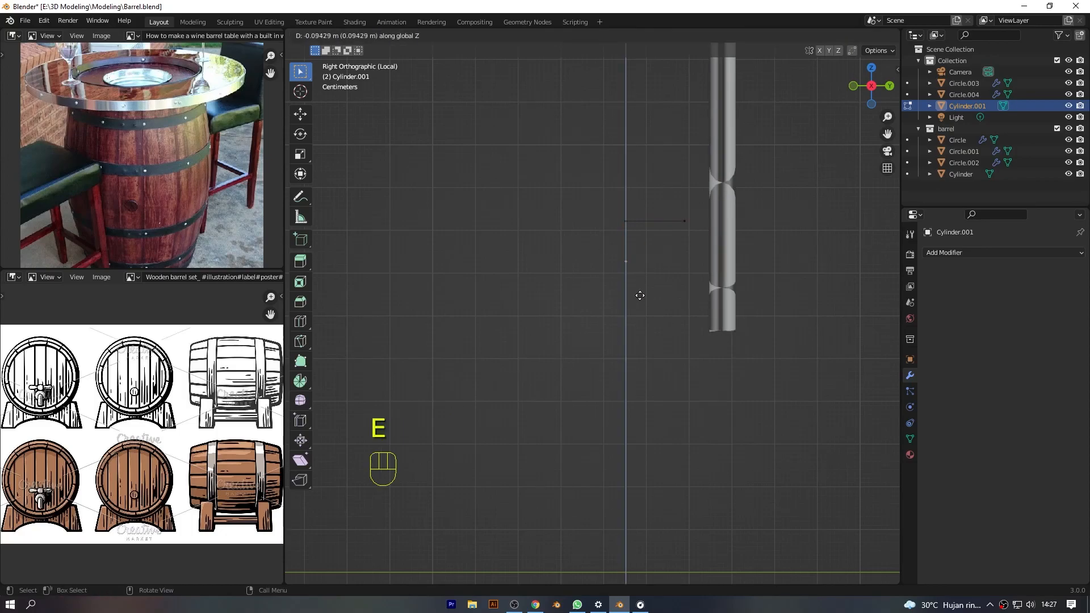
left_click(637, 309)
Move the whole profile away from the lid, then lengthen its horizontal arm by moving the inner vertex about 0.028 m along Y
key("a")
key("g")
left_click(562, 208)
left_click_drag(562, 208, 623, 270)
key("g")
middle_click(625, 270)
left_click(636, 271)
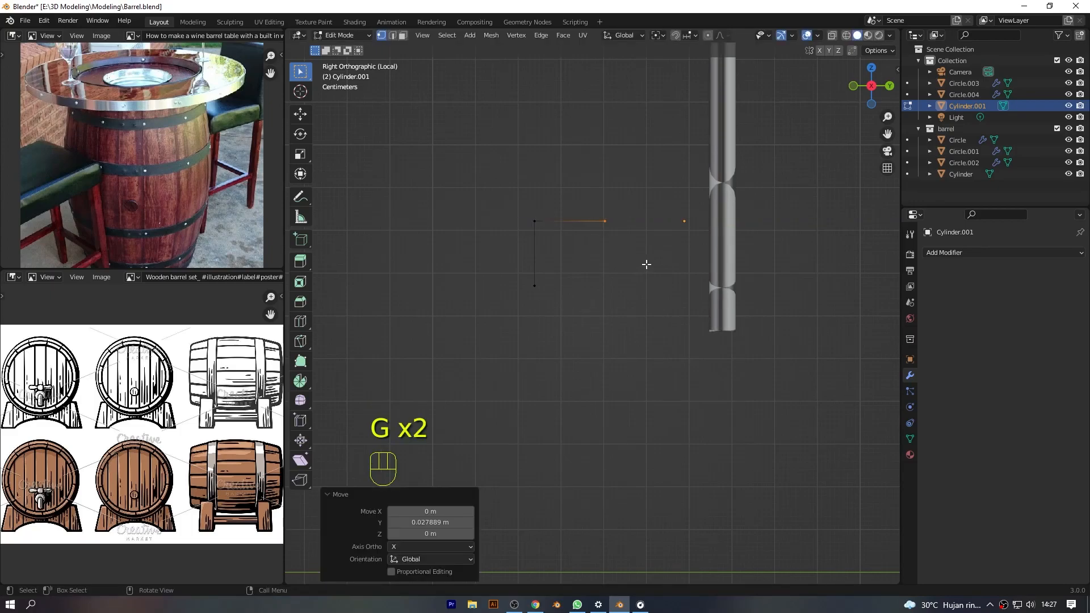
Move the whole profile back toward the lid and raise the bottom vertex slightly to shorten the vertical leg
key("a")
key("g")
left_click(715, 273)
left_click_drag(597, 264, 635, 323)
key("g")
middle_click(636, 315)
left_click(641, 316)
Duplicate the inner end vertex, offset it slightly toward the lid and extrude it about 0.098 m along Y into the lid
left_click_drag(658, 205, 691, 275)
key("shift+d")
right_click(685, 266)
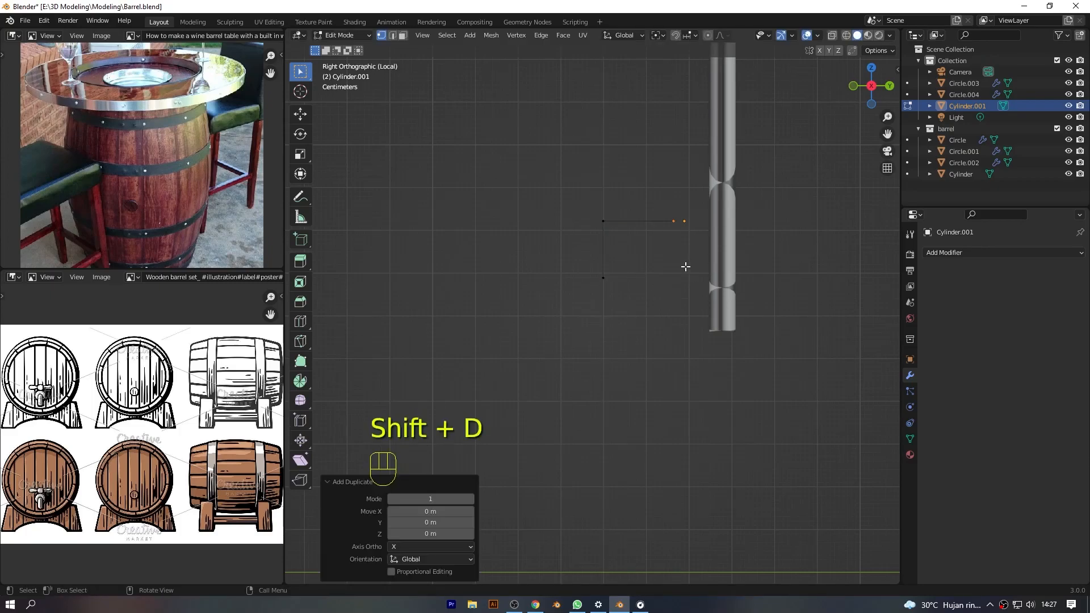
key("g")
middle_click(690, 266)
left_click(691, 265)
key("e")
left_click(731, 272)
middle_click_drag(733, 274, 759, 227)
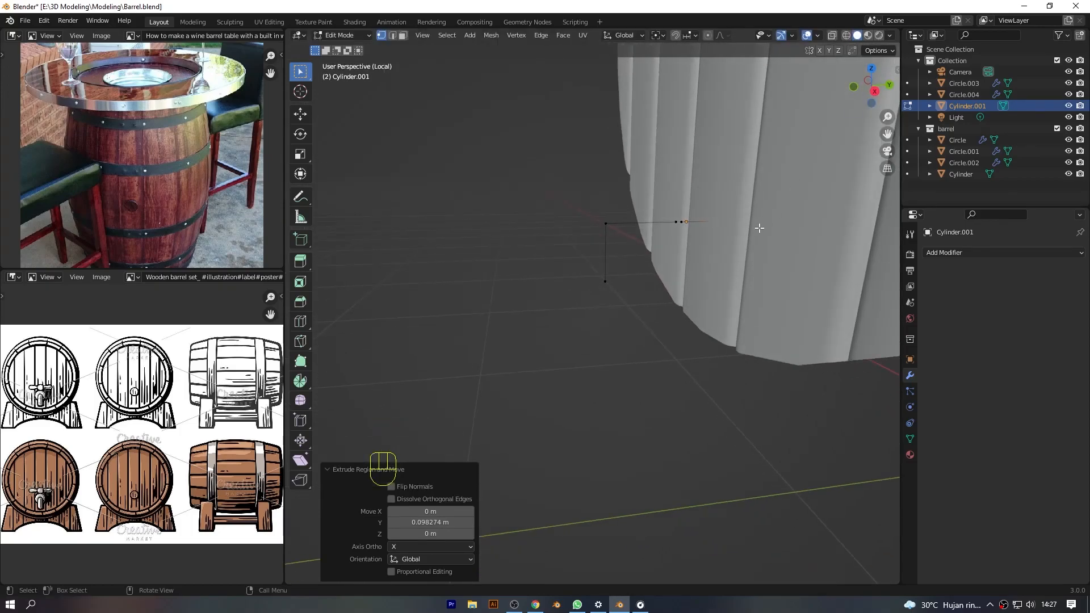
Separate the short straight segment at the lid into its own object and return to Object Mode
key("l")
key("p")
left_click(714, 226)
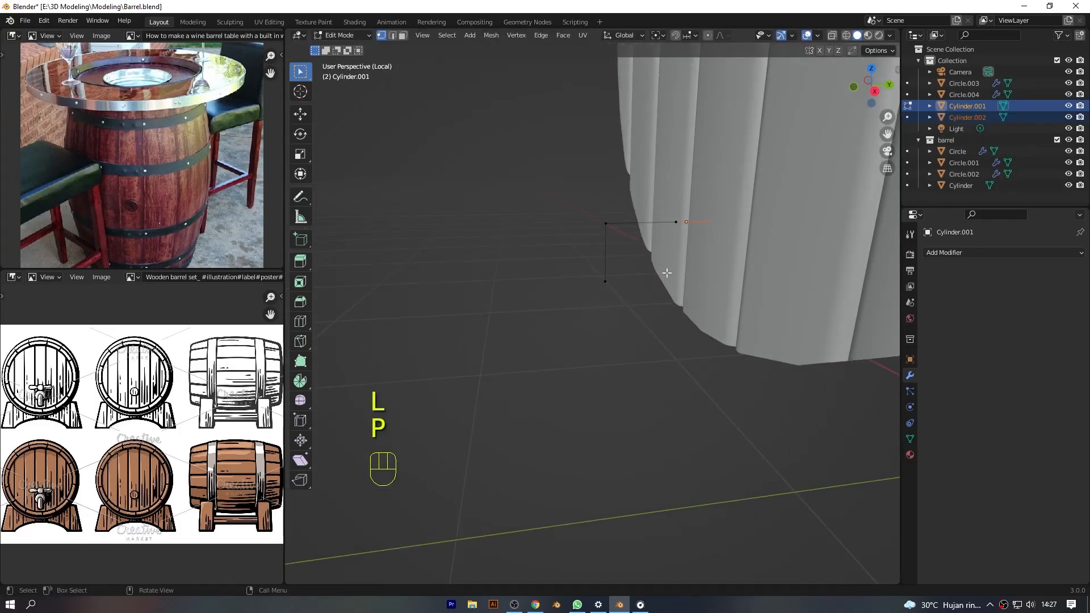
key("Tab")
Add a Subdivision Surface modifier to the L-shaped spout profile with viewport level 3
left_click(633, 231)
left_click_drag(883, 82, 873, 84)
left_click(928, 256)
left_click(888, 459)
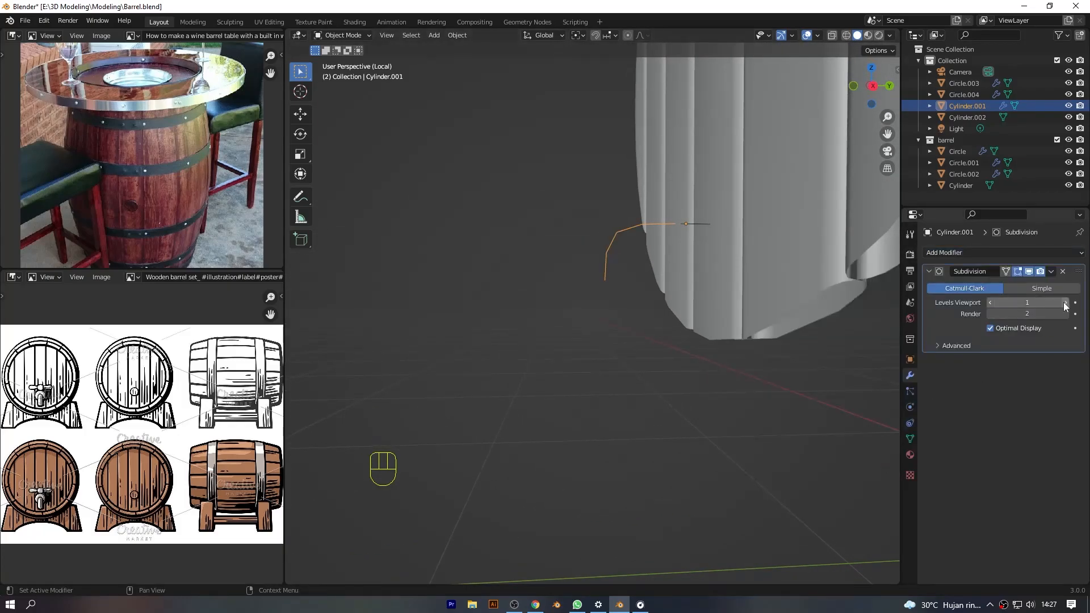
key("KP_1")
left_click_drag(879, 87, 763, 116)
scroll(676, 193, "up", 3)
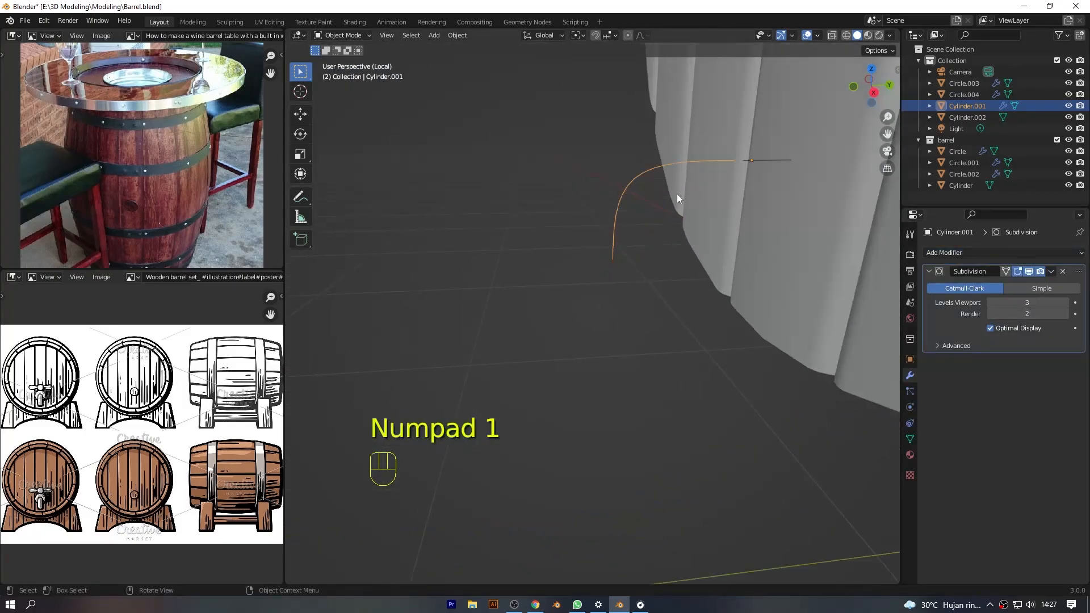
scroll(668, 151, "down", 3)
key("q")
key("Tab")
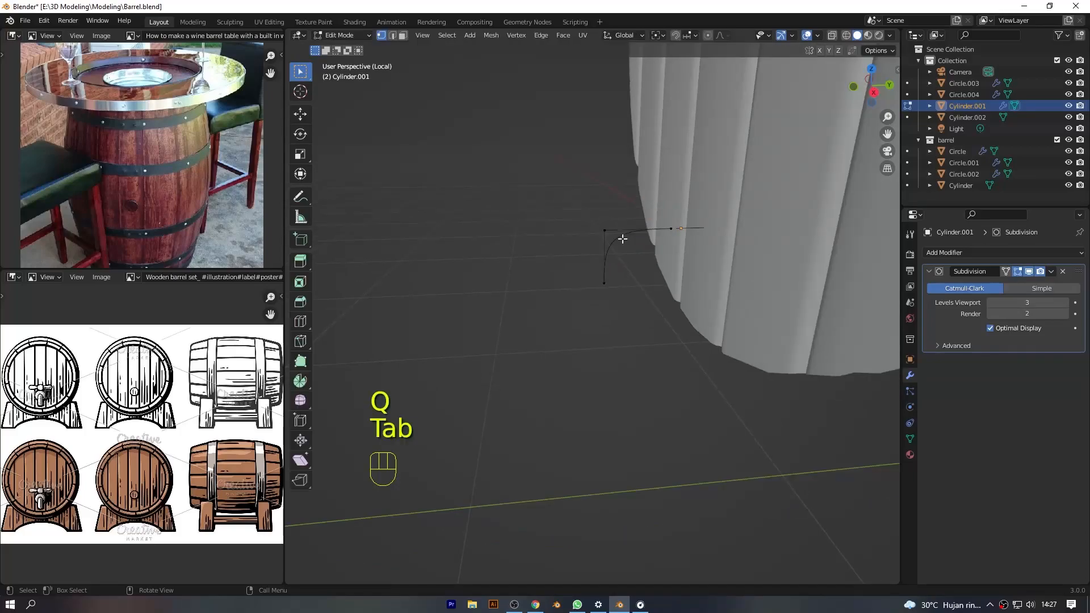
key("q")
key("Tab")
key("q")
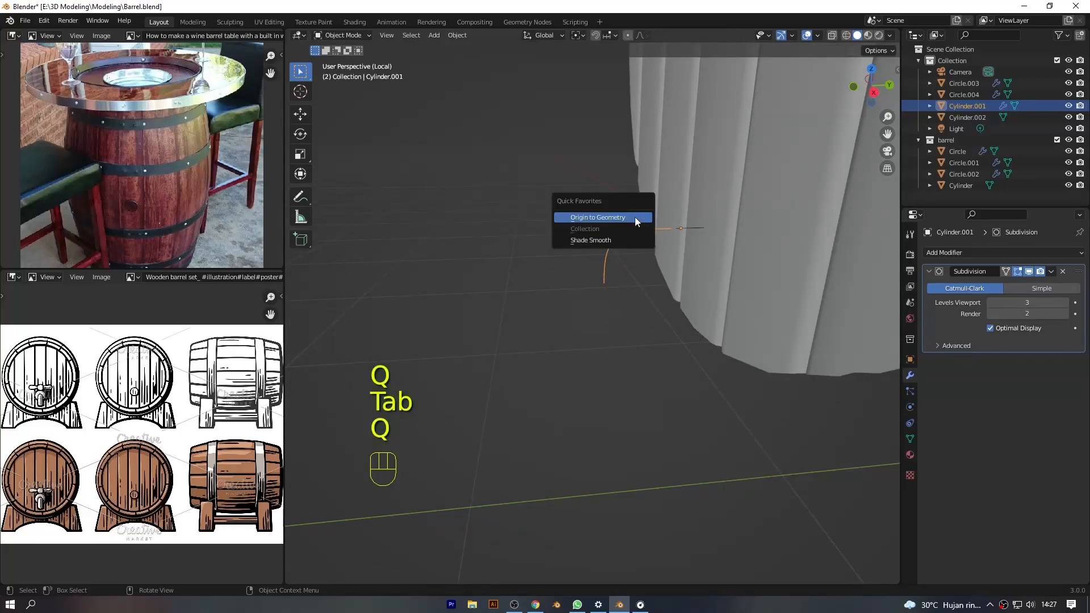
right_click(622, 236)
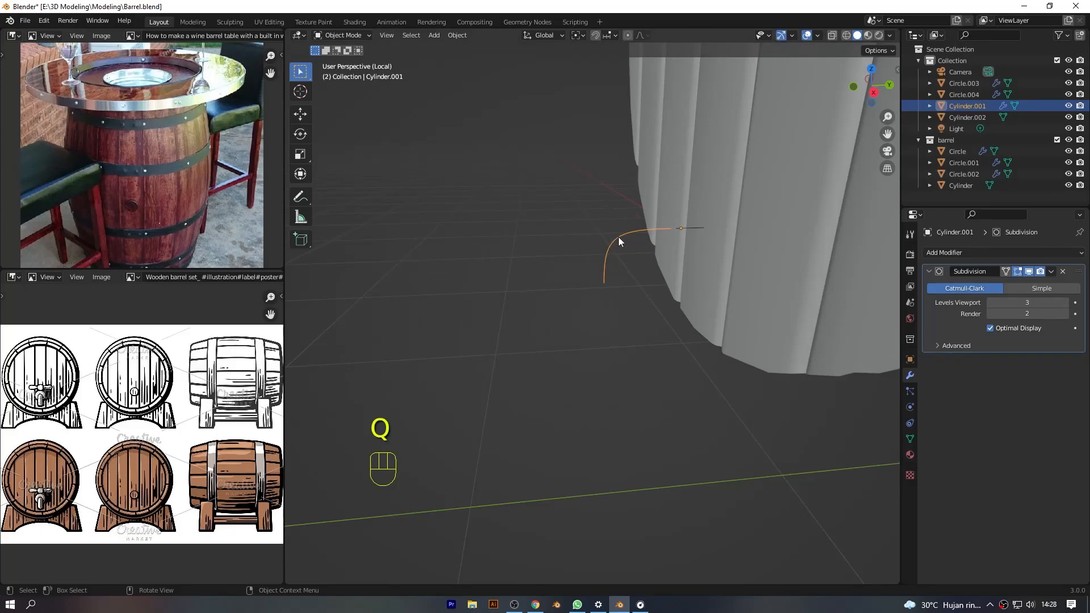
Convert the smoothed spout profile from a mesh to a curve
left_click(411, 35)
mouse_move(454, 34)
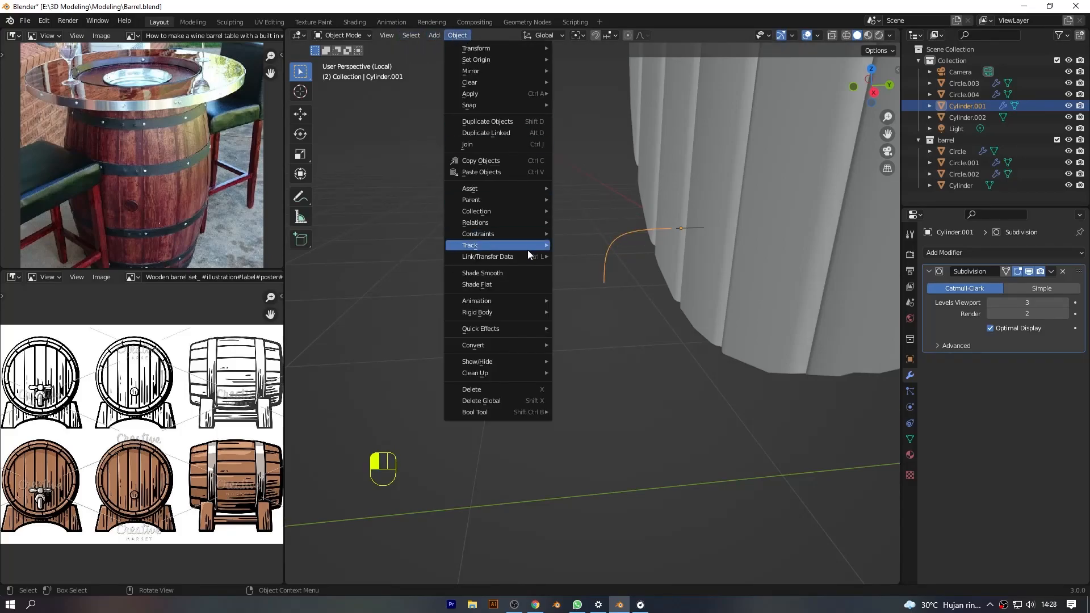
mouse_move(529, 350)
left_click(578, 345)
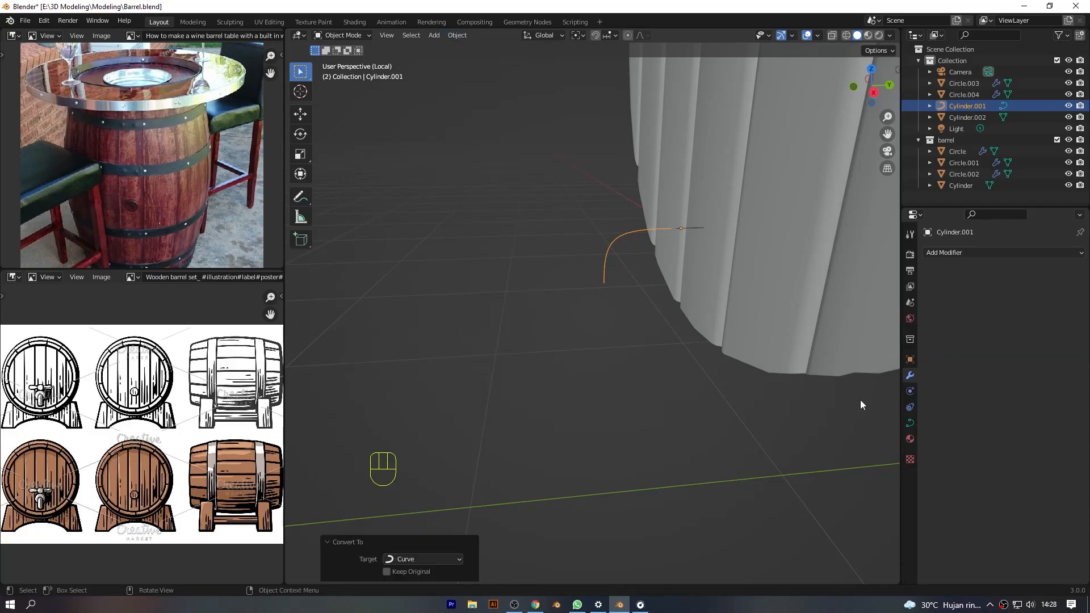
Give the spout curve a round bevel with a depth of 0.55 m
left_click(912, 422)
scroll(758, 223, "up", 4)
left_click(938, 439)
scroll(938, 439, "down", 3)
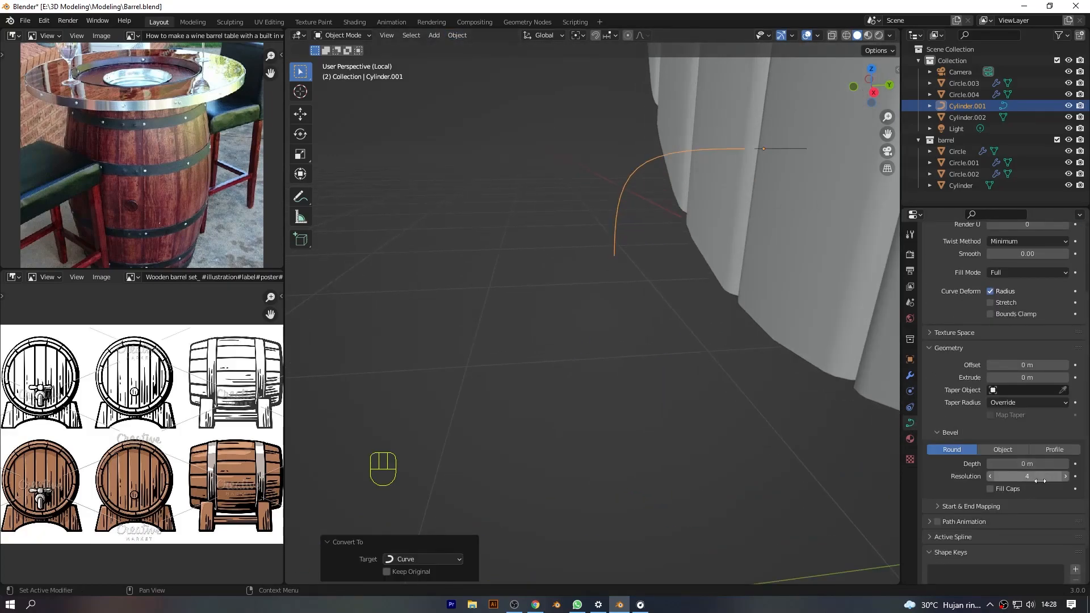
mouse_move(1066, 467)
left_mouse_down()
mouse_move(1082, 467)
mouse_move(1048, 465)
mouse_move(1071, 464)
left_mouse_up()
key("KP_1")
key("KP_1")
scroll(891, 94, "down", 5)
left_click_drag(890, 92, 778, 127)
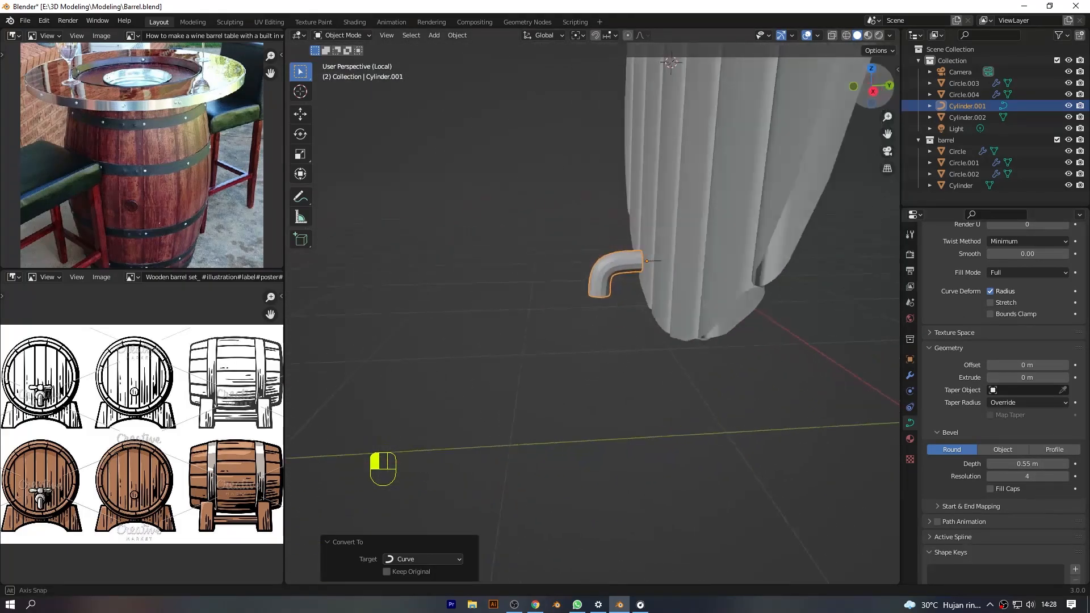
scroll(626, 260, "up", 5)
left_click_drag(889, 135, 890, 136)
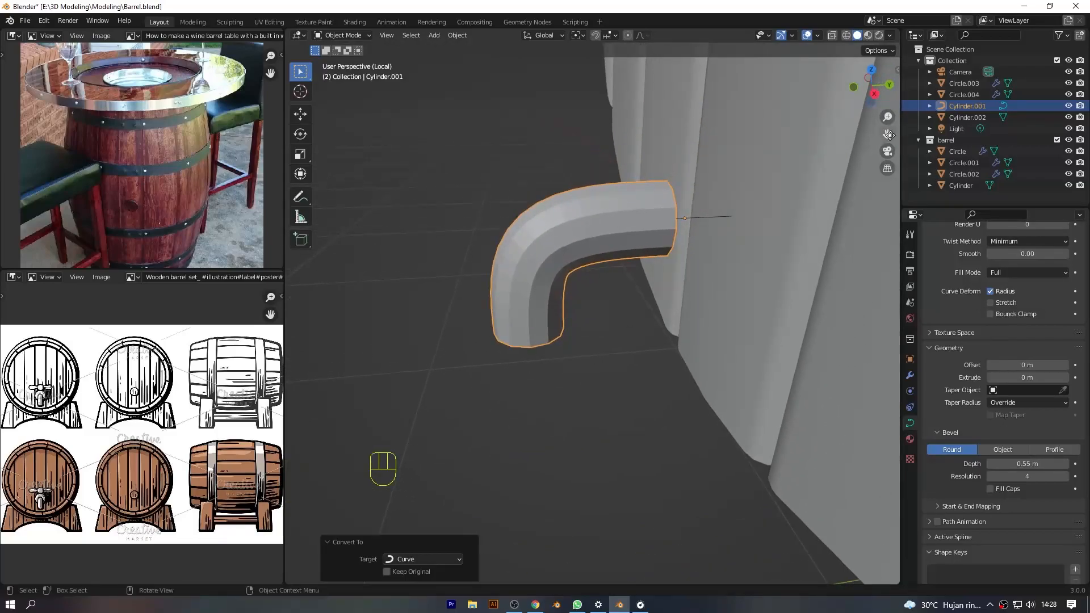
key("BackSpace")
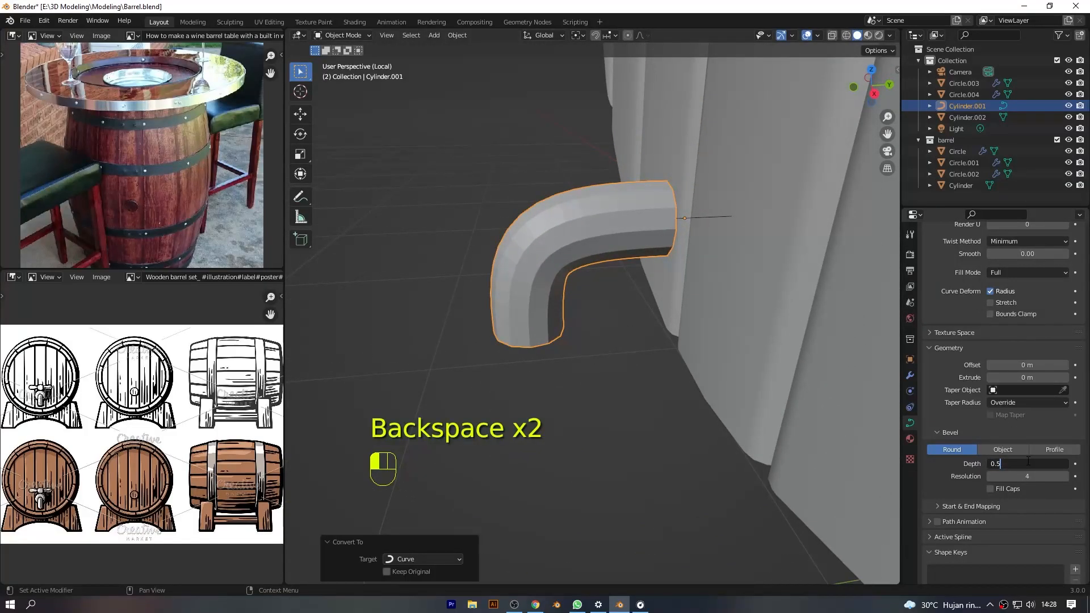
Convert the short straight segment at the lid to a curve and give it a round bevel with a depth of 0.55 m
left_click(703, 219)
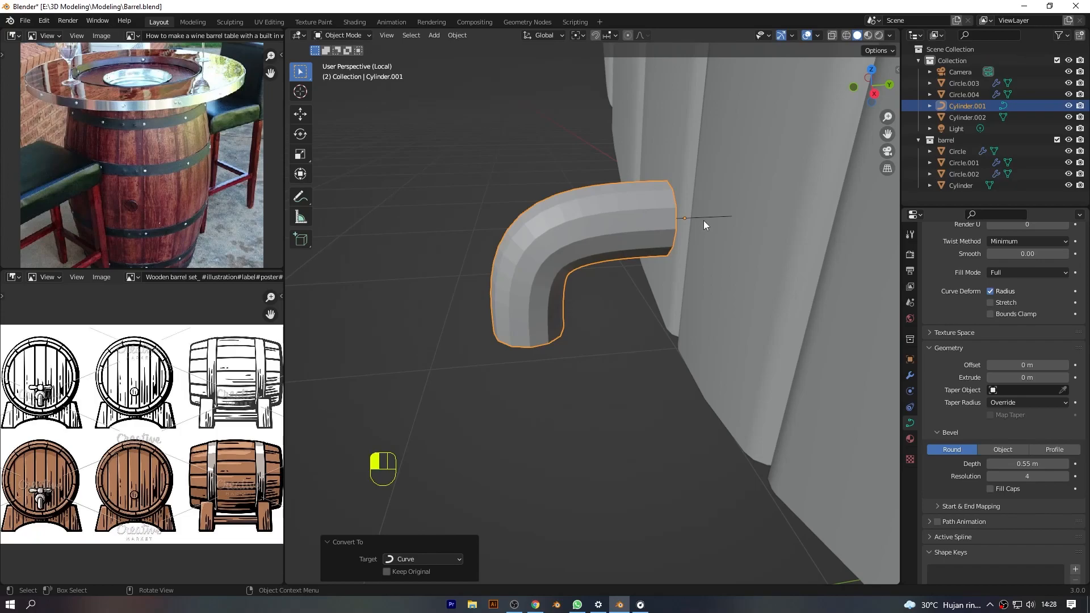
key("q")
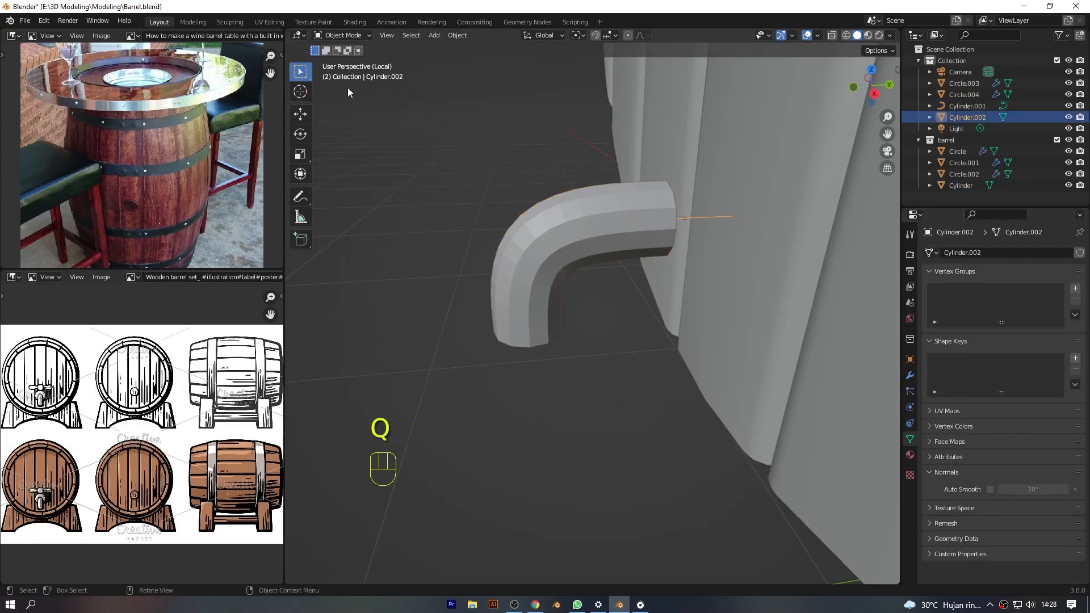
left_click(457, 35)
right_click(511, 345)
left_click(510, 345)
key("q")
mouse_move(631, 400)
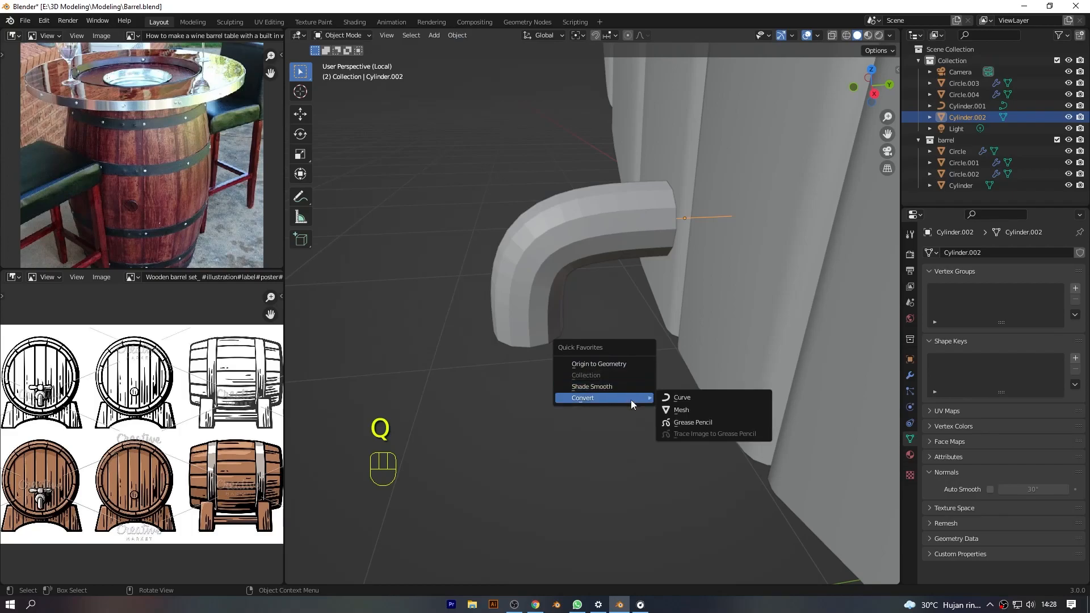
left_click(681, 397)
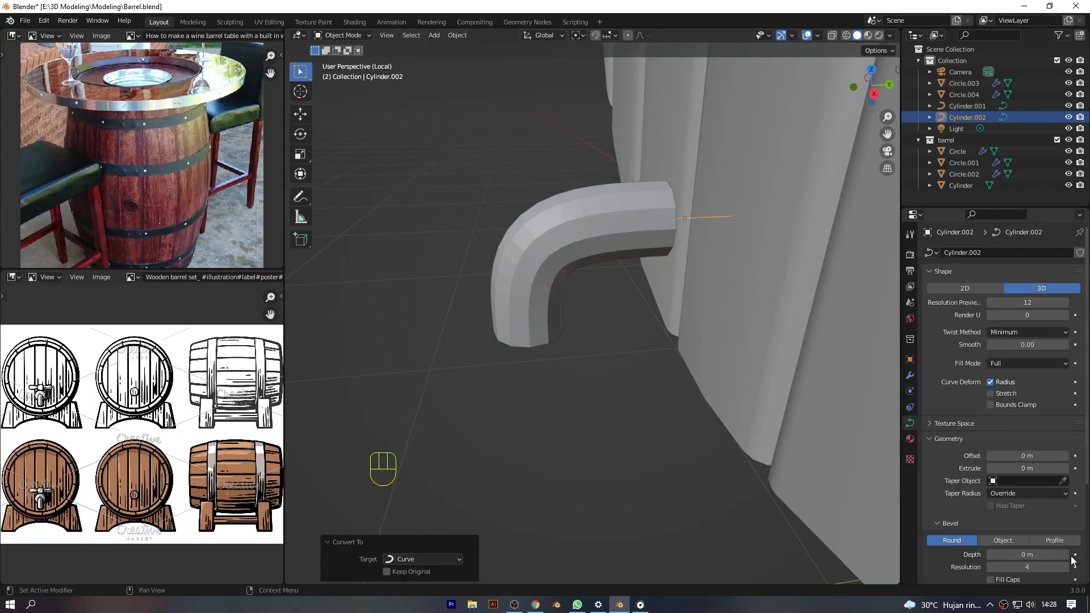
scroll(1073, 559, "down", 5)
left_click_drag(1065, 422, 1084, 423)
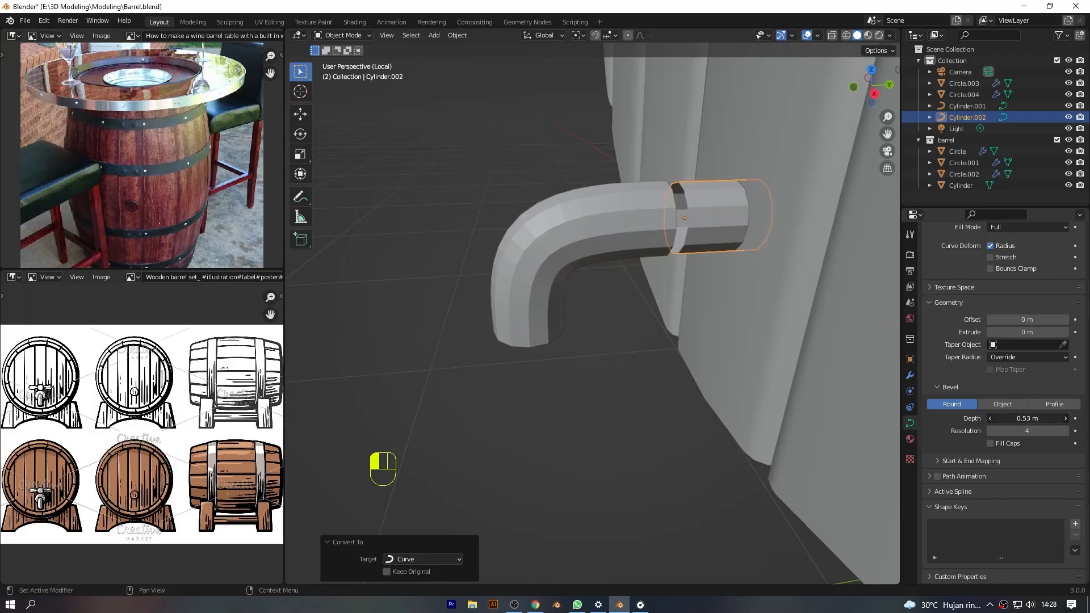
Raise the curved spout's bevel resolution to 7 and shade it smooth
left_click(608, 233)
scroll(607, 232, "down", 3)
left_click_drag(852, 92, 743, 284)
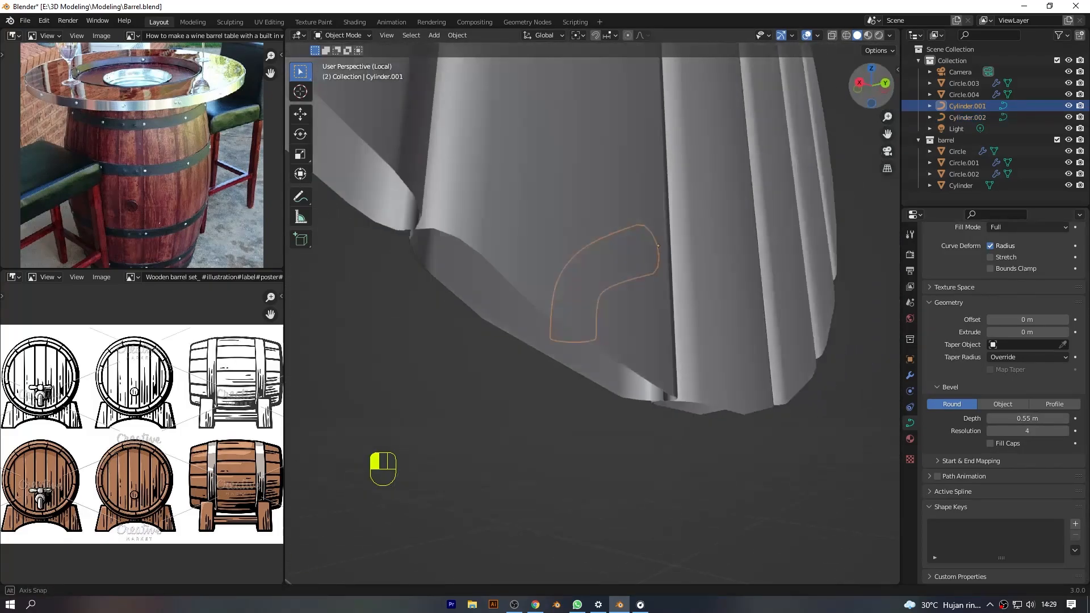
key("KP_1")
scroll(591, 314, "up", 8)
left_click_drag(881, 96, 782, 119)
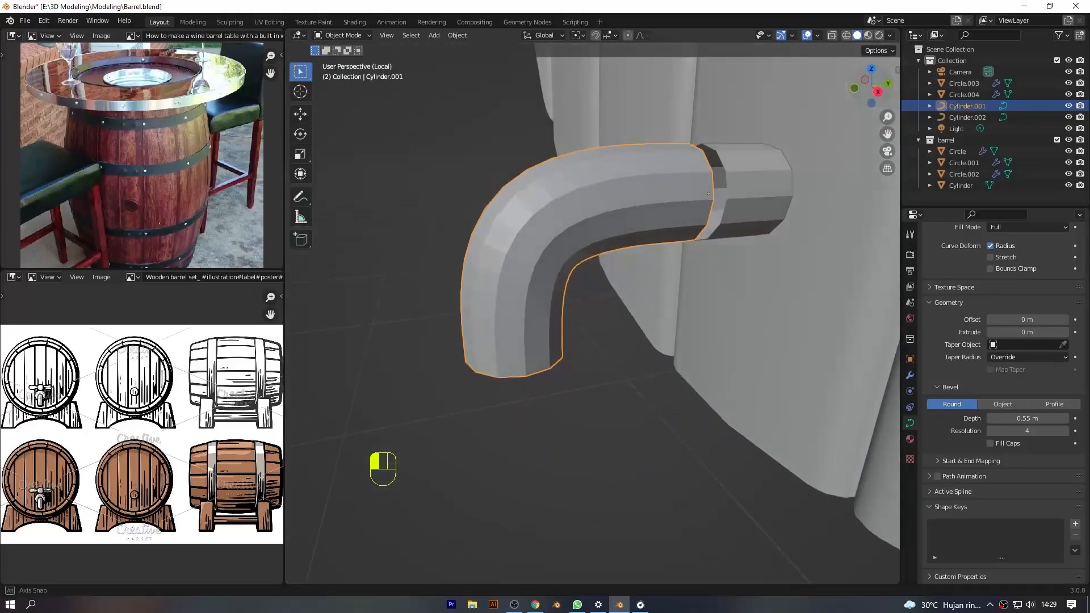
left_click(1066, 431)
left_click(1065, 431)
left_click(1065, 431)
right_click(602, 215)
left_click(581, 151)
right_click(630, 211)
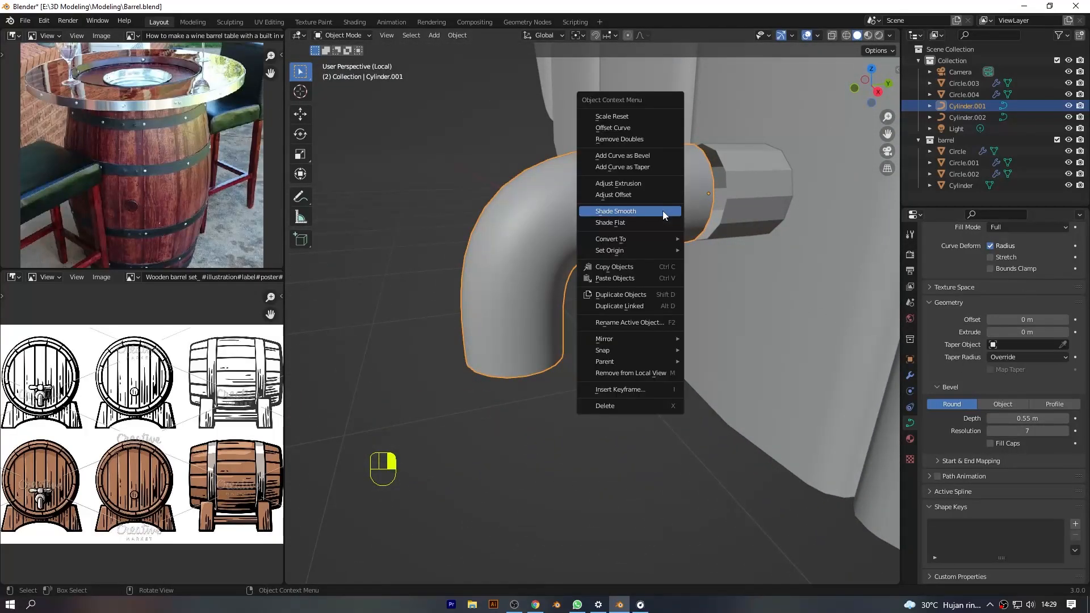
Shade the short straight pipe segment at the lid smooth
left_click(733, 188)
scroll(664, 444, "down", 3)
left_click(664, 444)
scroll(664, 444, "down", 5)
left_click_drag(856, 91, 965, 63)
key("KP_1")
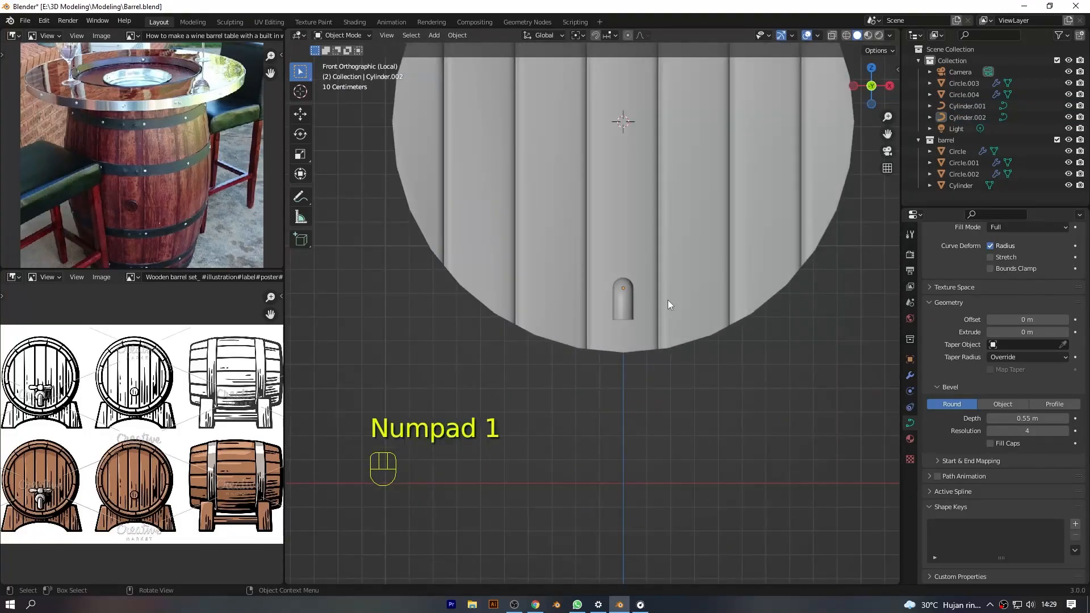
scroll(667, 301, "up", 5)
left_click_drag(880, 87, 717, 243)
Duplicate the straight pipe segment and move the copy along the Y axis towards the spout's bend
left_click(716, 241)
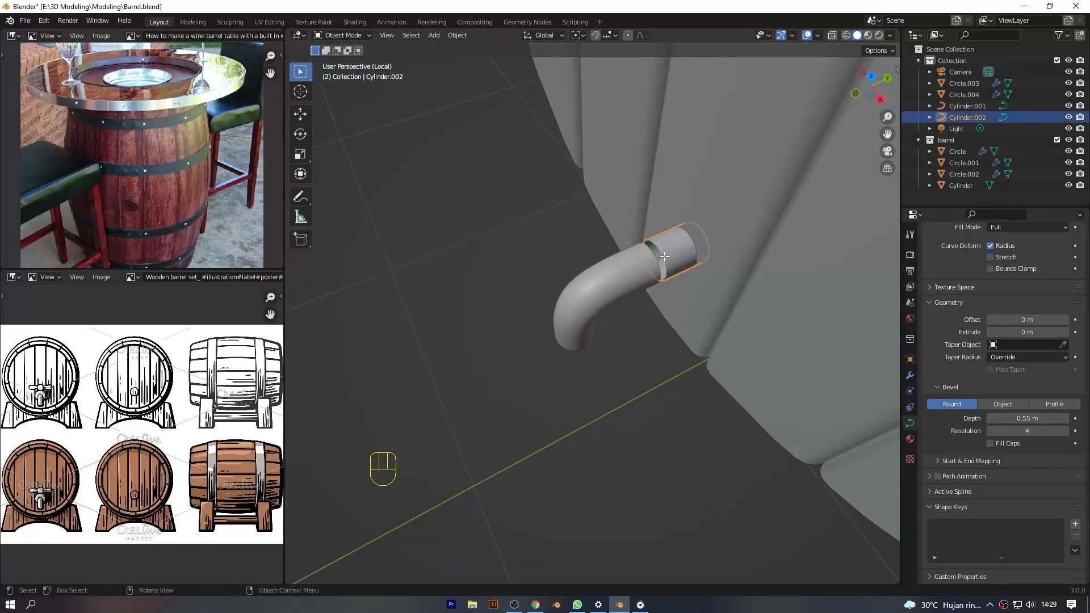
key("Tab")
key("Tab")
key("shift+d")
key("g")
key("y")
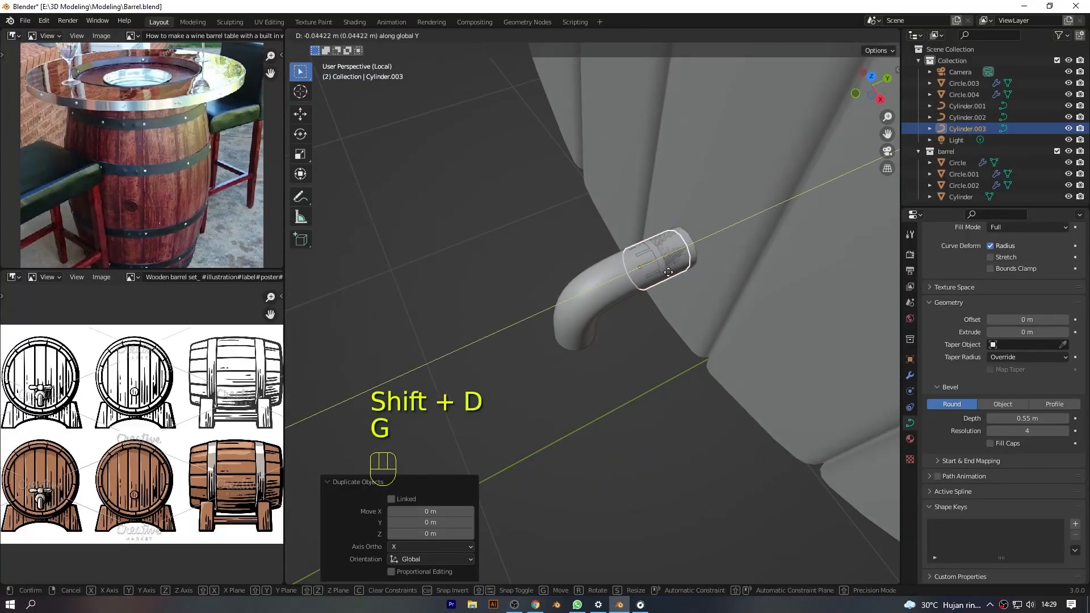
left_click(656, 276)
Scale the duplicated segment by about 1.334 into a wider sleeve and shift it along the Y axis over the pipe joint
scroll(691, 236, "up", 4)
key("KP_1")
middle_click_drag(829, 174, 805, 151)
key("s")
left_click(847, 164)
key("g")
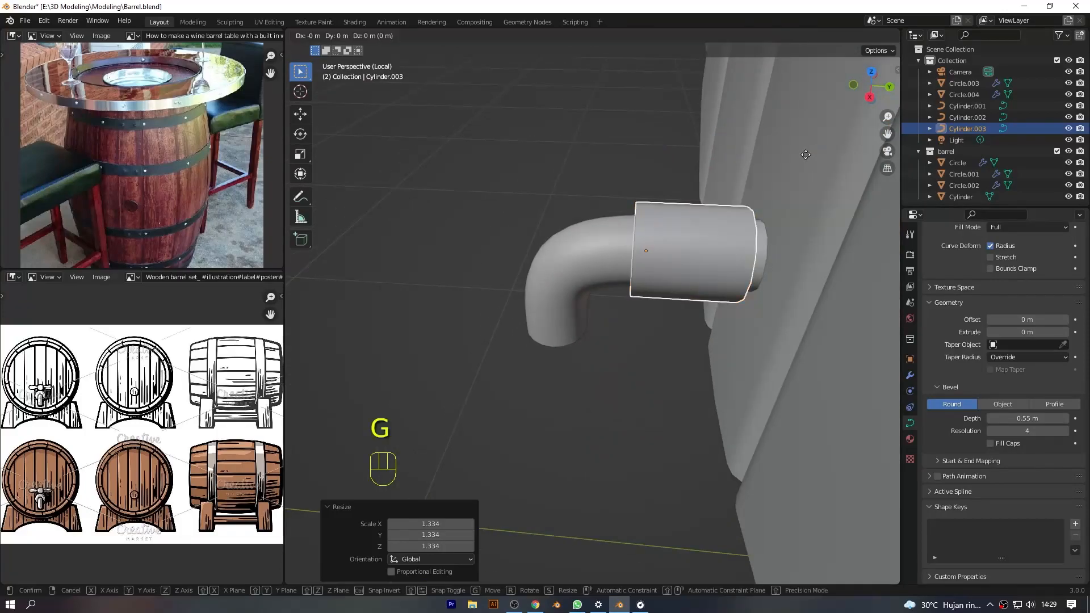
key("y")
left_click(776, 154)
Add a Subdivision Surface modifier to the sleeve, the curved spout and the straight pipe segment
middle_click_drag(720, 242, 755, 198)
scroll(755, 199, "up", 3)
left_click(911, 375)
left_click(984, 252)
left_click(902, 409)
left_click(602, 244)
left_click(973, 251)
left_click(900, 408)
middle_click_drag(852, 205, 820, 219)
left_click(820, 213)
left_click(962, 252)
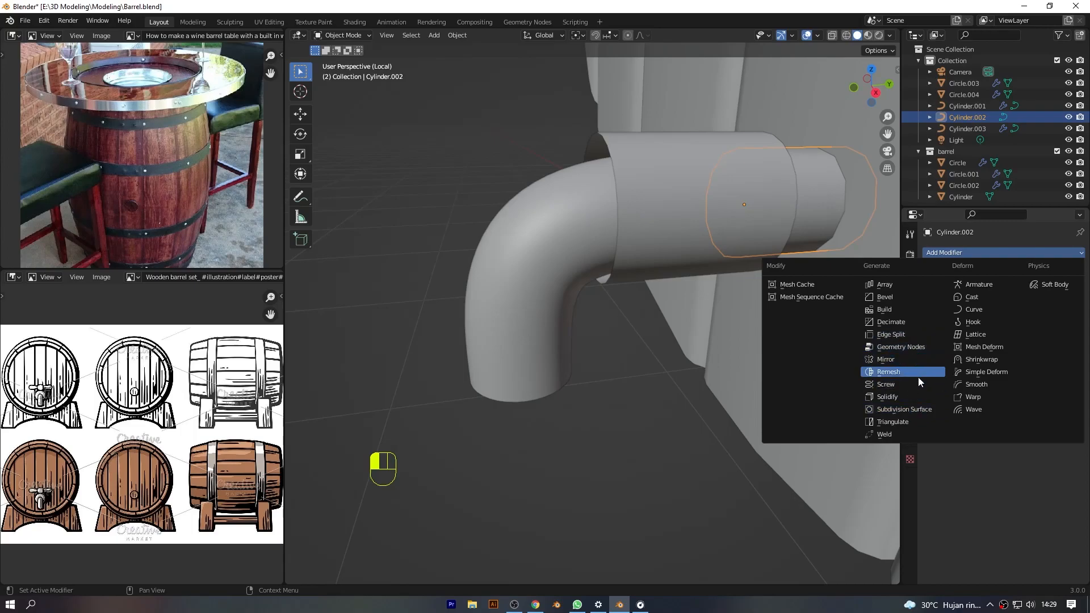
left_click(910, 410)
Add a Solidify modifier to the wide sleeve and scale the sleeve by about 0.927
left_click(783, 256)
left_click(996, 253)
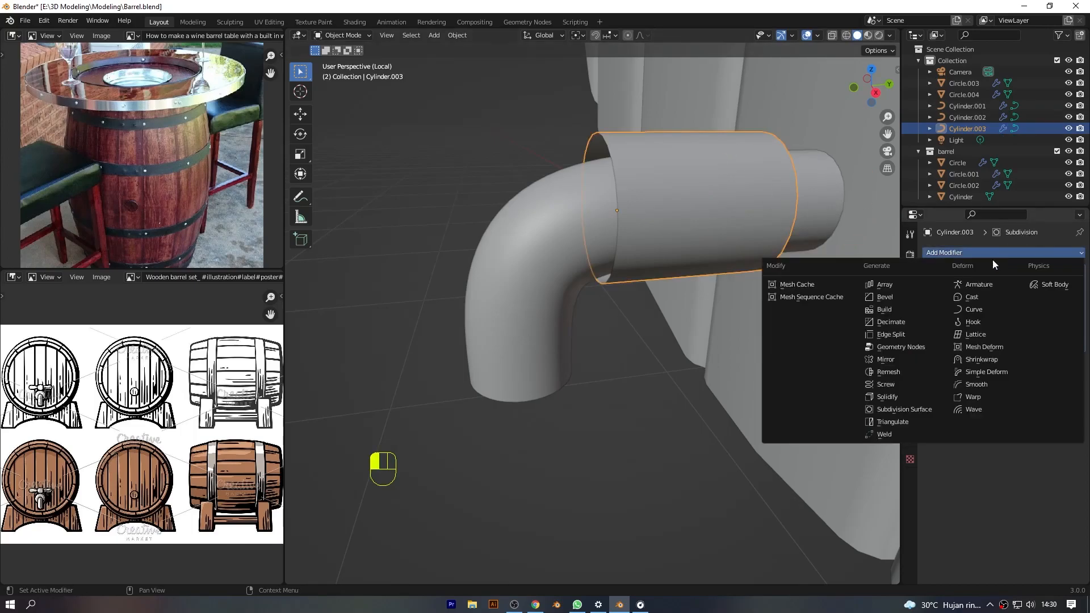
left_click(901, 395)
left_click_drag(872, 86, 967, 87)
key("s")
left_click(818, 169)
Adjust the sleeve's Solidify thickness to 0.144 m so its rim meets the spout
left_click_drag(871, 86, 835, 87)
left_click_drag(1021, 392, 1036, 392)
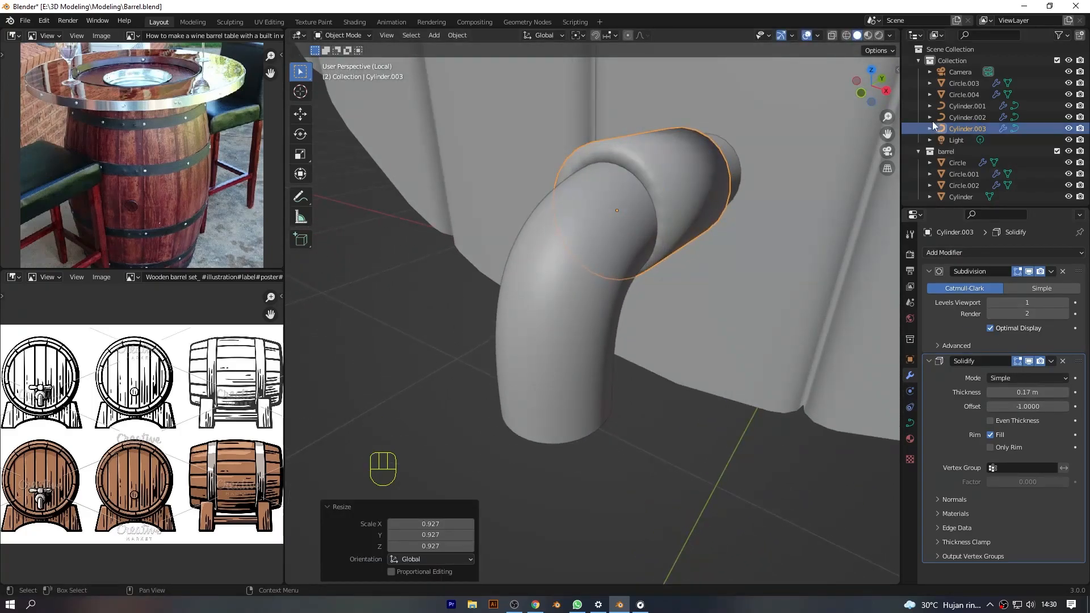
left_click_drag(871, 86, 820, 85)
scroll(820, 114, "up", 3)
left_click_drag(887, 134, 889, 345)
scroll(805, 233, "up", 2)
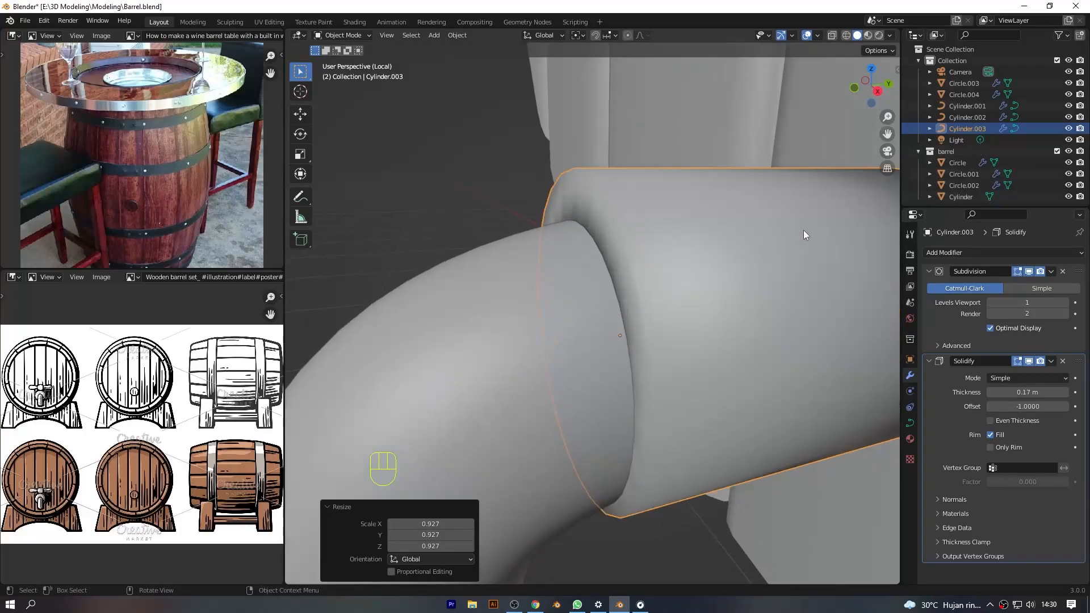
mouse_move(1039, 391)
left_mouse_down("shift")
mouse_move(1019, 392)
mouse_move(1028, 391)
left_mouse_up("shift")
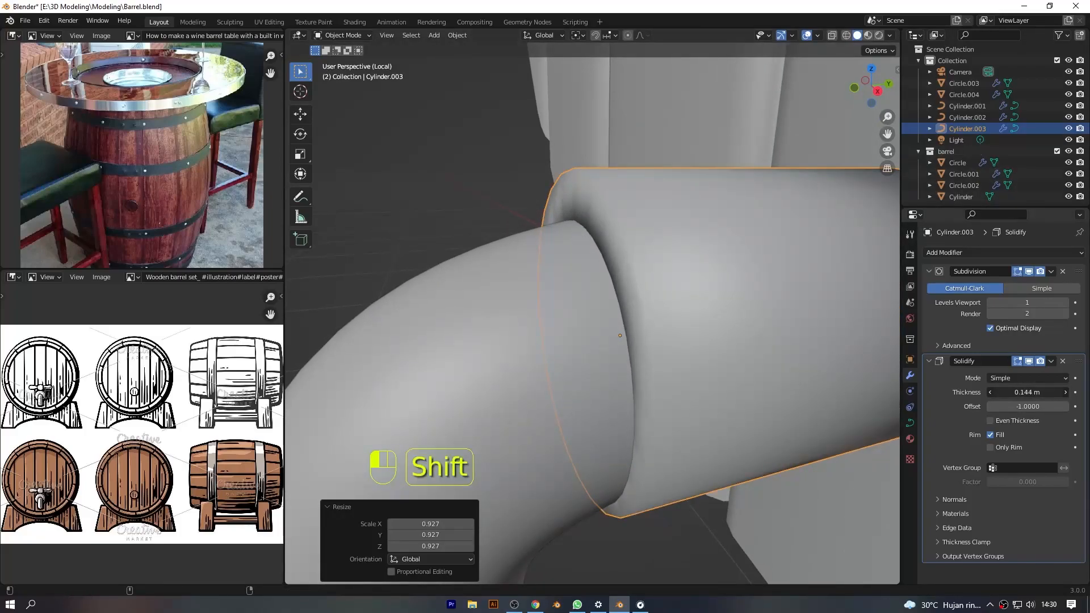
Add a Bevel modifier to the sleeve with an amount of 0.023 m and 5 segments
left_click(988, 253)
left_click(889, 298)
scroll(1006, 380, "down", 6)
left_click_drag(1040, 482, 997, 483, "shift")
left_click(1067, 499)
left_click(1067, 500)
left_click(1067, 500)
left_click(1067, 500)
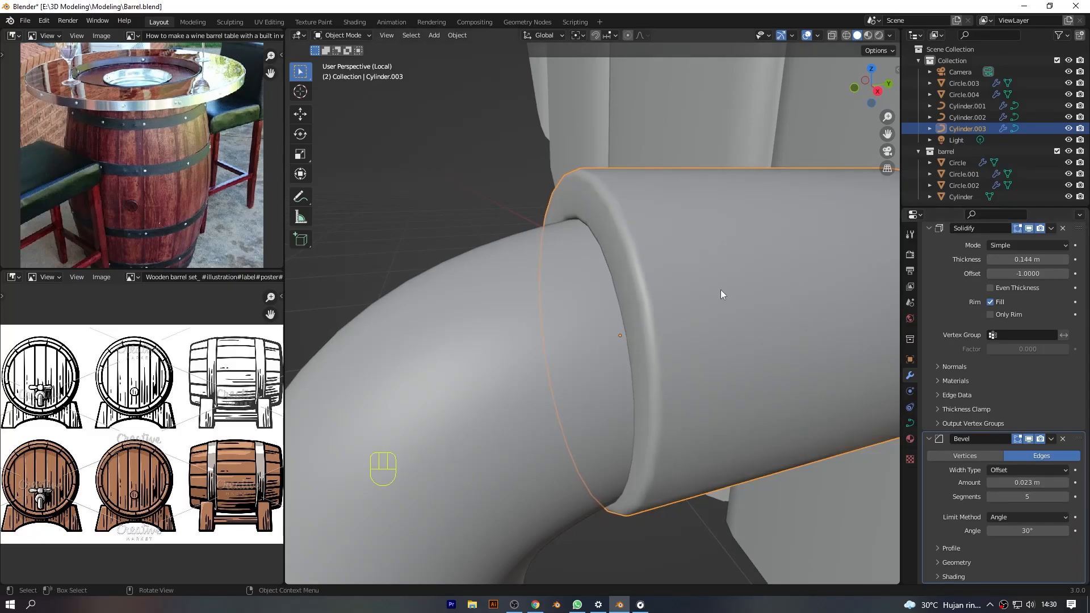
Shade the sleeve smooth and deselect it
right_click(677, 234)
left_click(653, 233)
scroll(652, 228, "down", 1)
scroll(652, 228, "down", 9)
left_click(638, 397)
left_click_drag(872, 86, 903, 71)
scroll(641, 284, "up", 4)
scroll(641, 288, "up", 2)
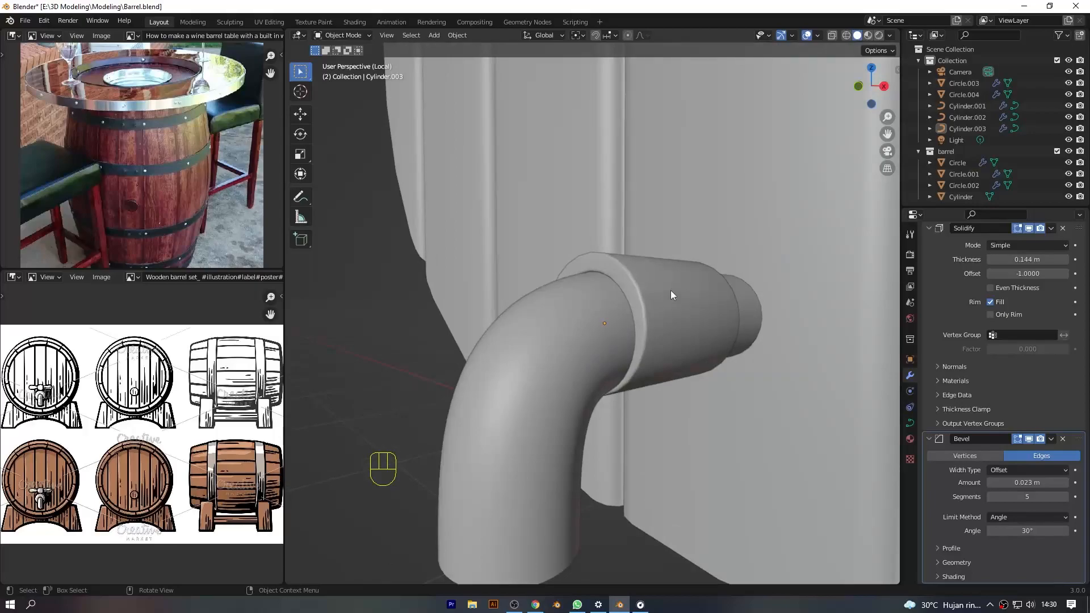
Set the sleeve's Solidify thickness to 0.149 m and its Subdivision viewport level to 2
left_click(670, 291)
scroll(669, 290, "up", 3)
key("shift")
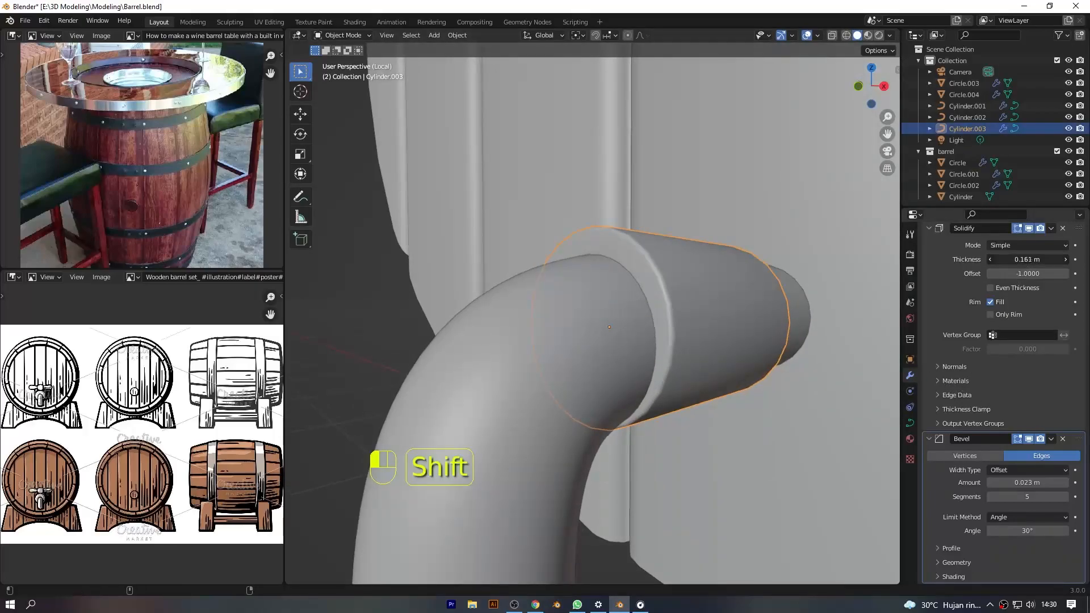
key("Tab")
key("a")
key("Tab")
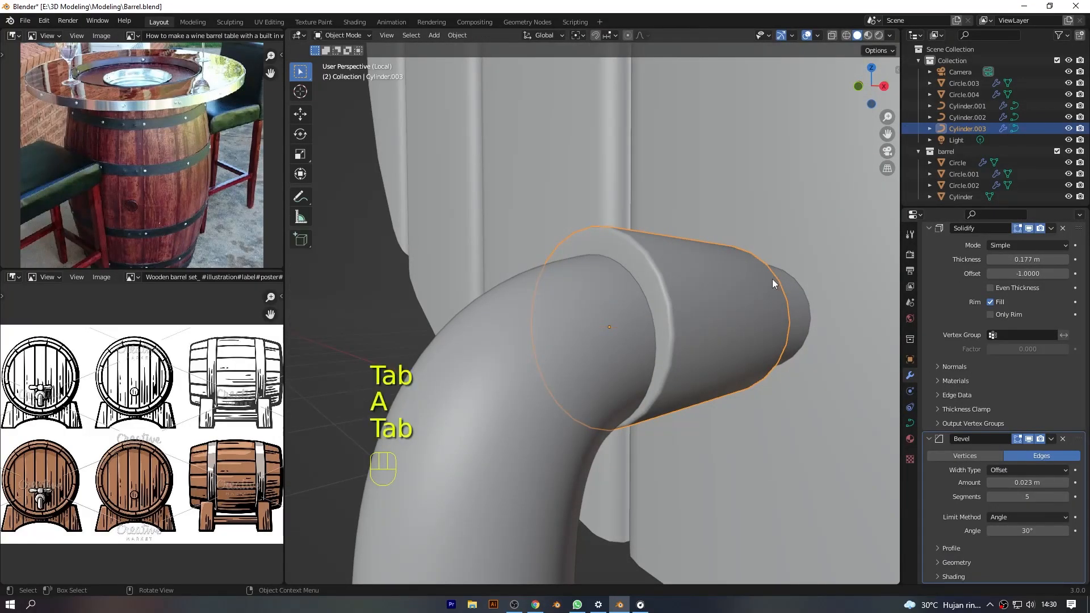
scroll(774, 278, "up", 4)
mouse_move(1042, 263)
left_mouse_down("shift")
mouse_move(999, 264)
mouse_move(1027, 264)
left_mouse_up("shift")
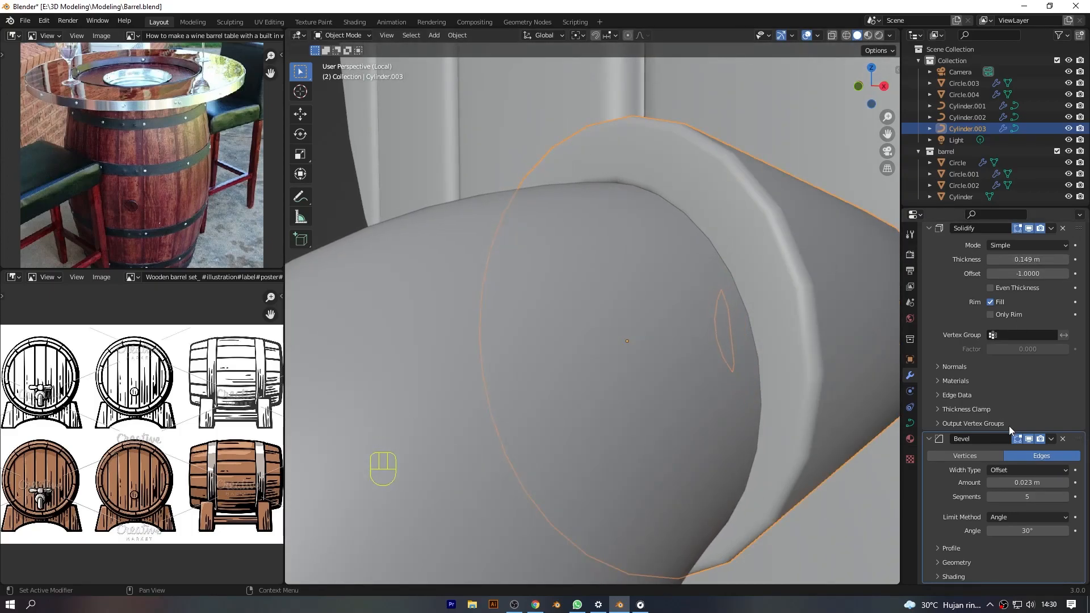
scroll(993, 248, "up", 5)
left_click(1065, 303)
scroll(581, 287, "down", 12)
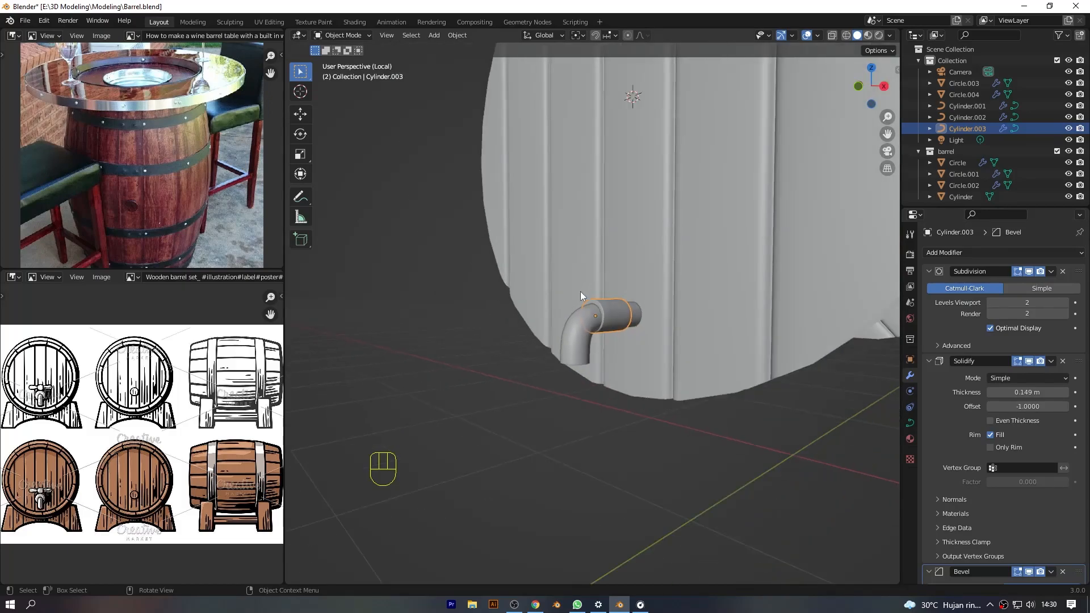
Duplicate the sleeve in place, working from the right orthographic view
left_click(584, 350)
scroll(587, 348, "up", 5)
key("KP_1")
scroll(661, 280, "down", 5)
left_click_drag(864, 86, 778, 99)
left_click(630, 316)
key("KP_1")
scroll(670, 279, "up", 3)
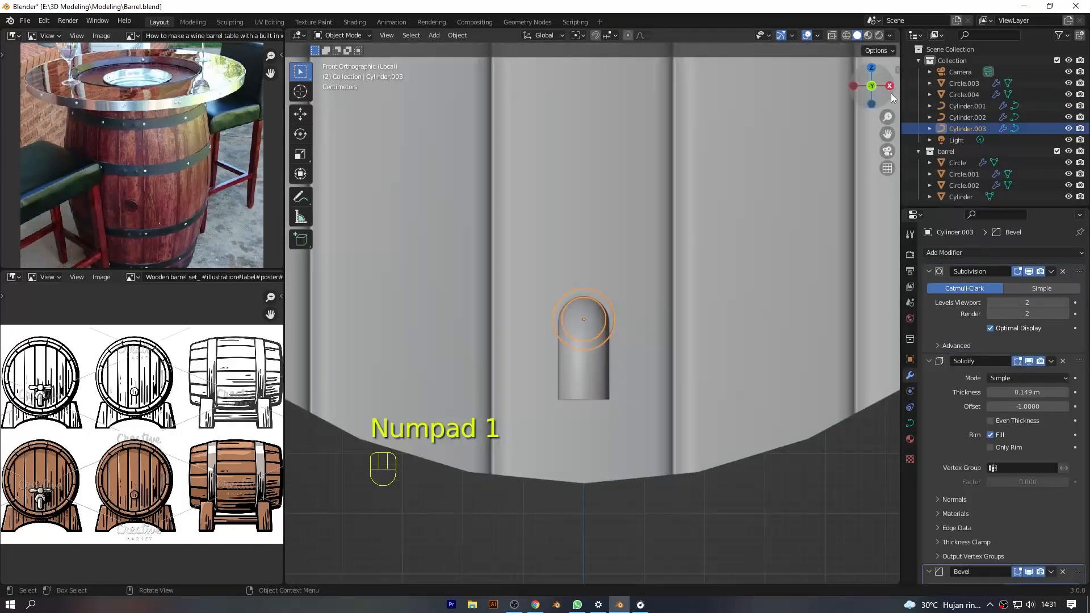
left_click(889, 87)
key("shift+d")
right_click(656, 269)
Set the sleeve copy's origin to its geometry and rotate the copy 90° so it stands upright
key("r")
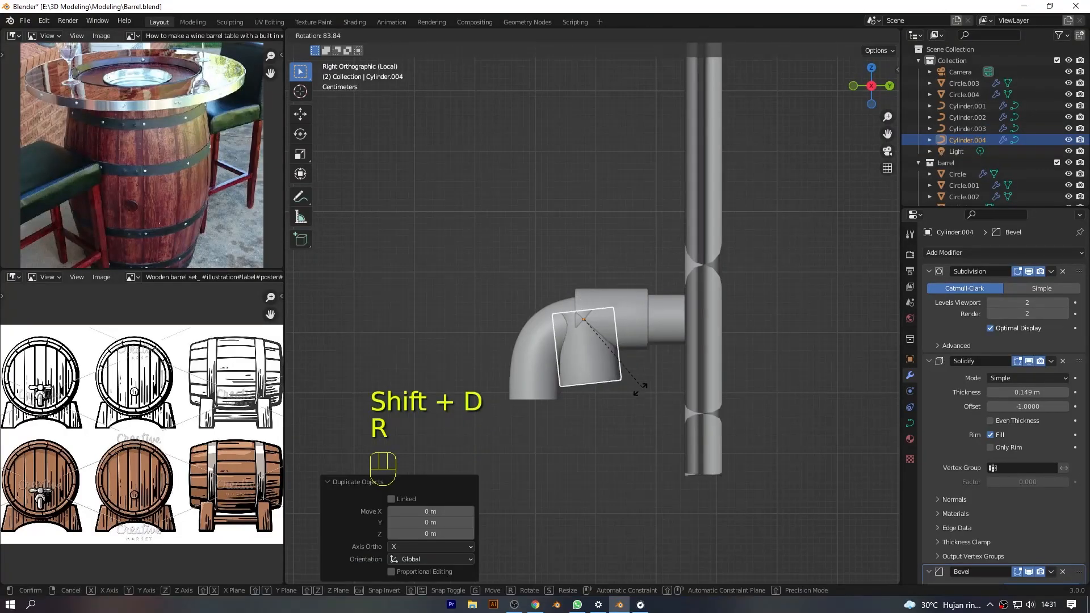
key("ctrl+z")
left_click(459, 35)
key("q")
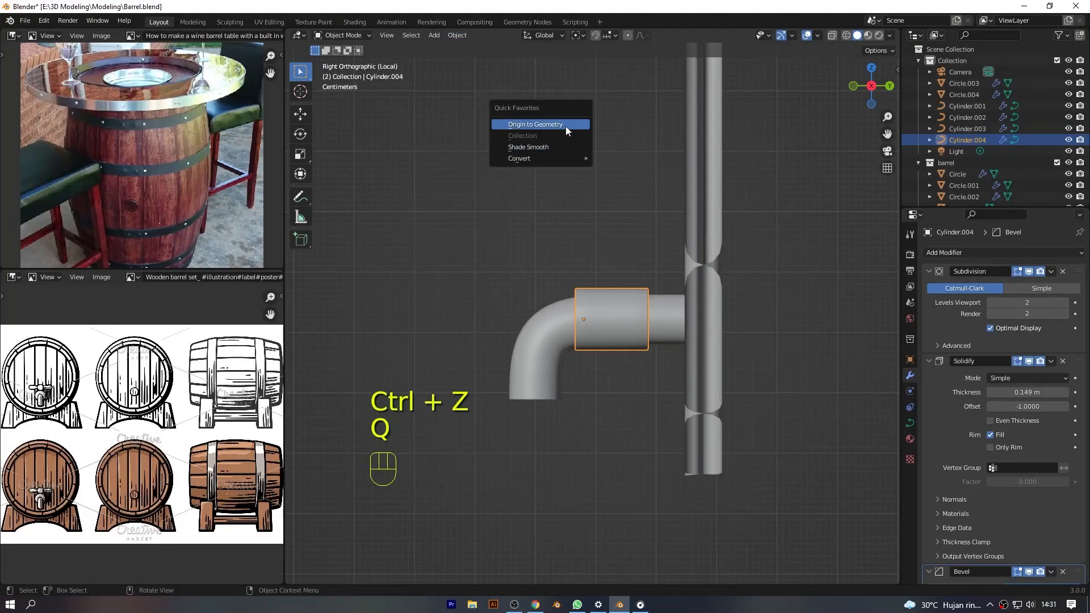
left_click(566, 126)
key("r")
left_click(662, 353)
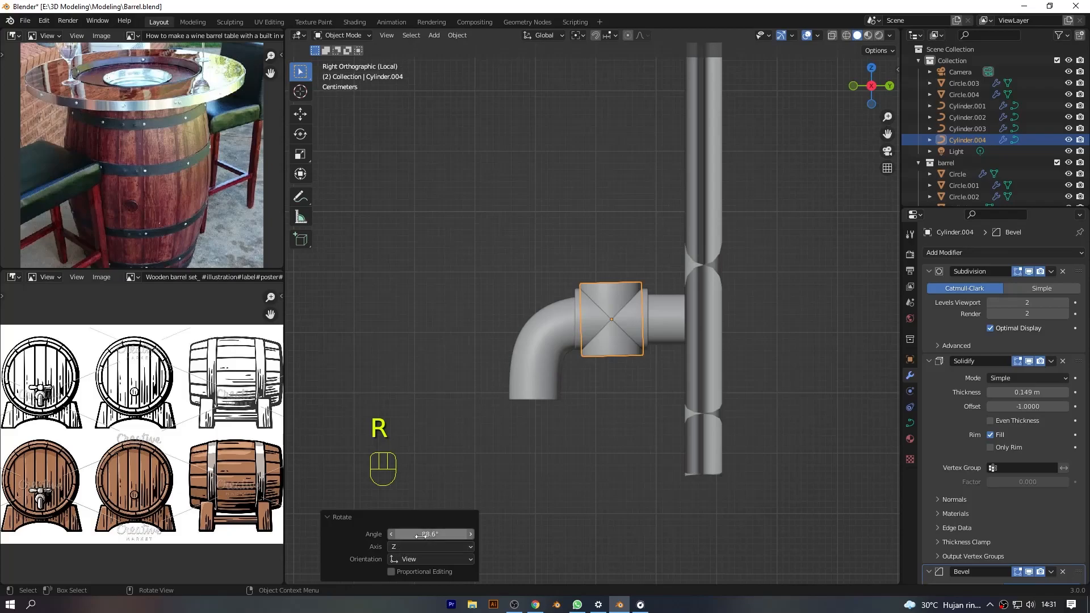
Raise the upright cylinder about 0.094 m along Z and scale it by about 0.666
key("g")
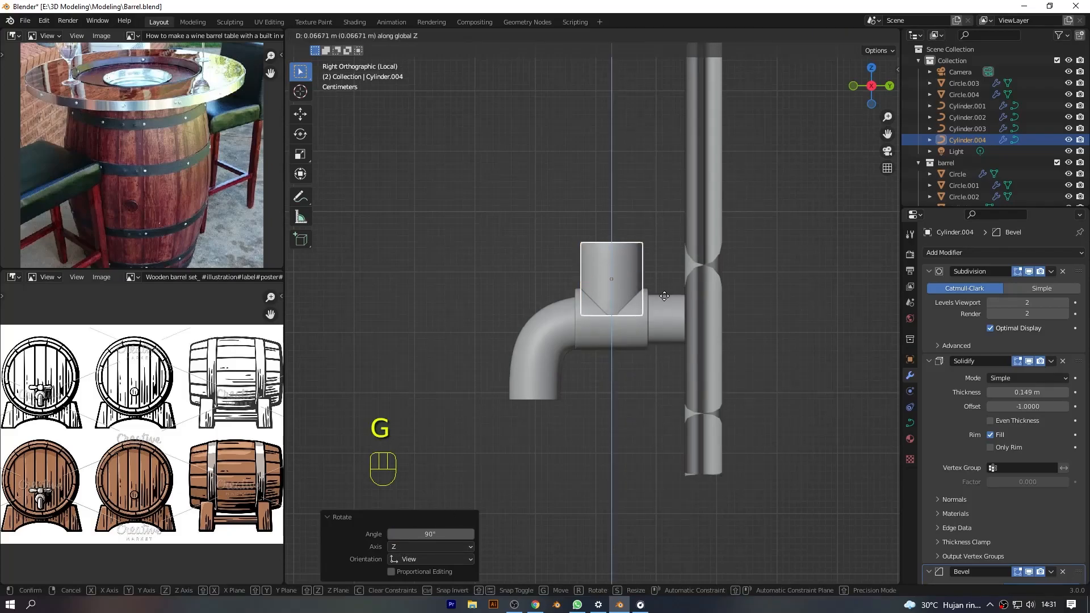
left_click(665, 284)
key("KP_7")
key("s")
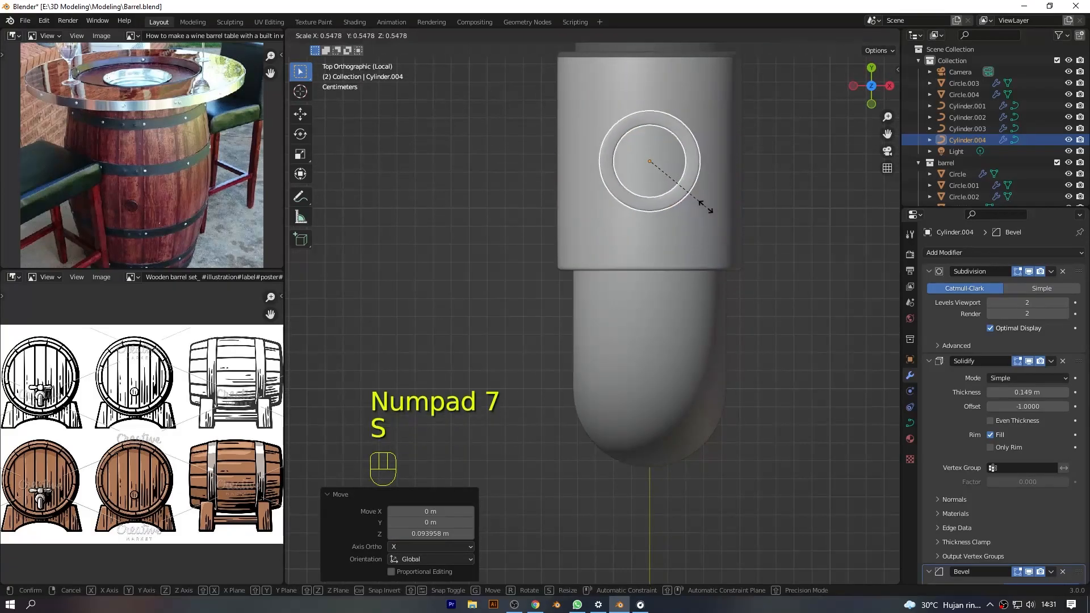
left_click(719, 215)
Lower the upright cylinder about 0.018 m along Z so its base sinks into the horizontal sleeve
key("KP_1")
left_click_drag(874, 89, 802, 98)
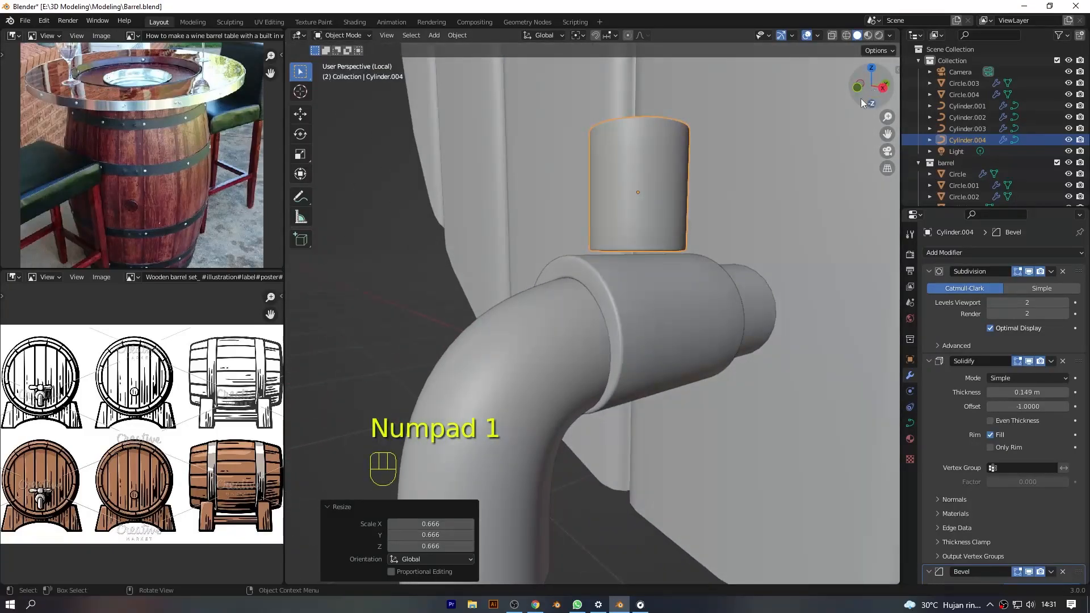
key("g")
middle_click(795, 117)
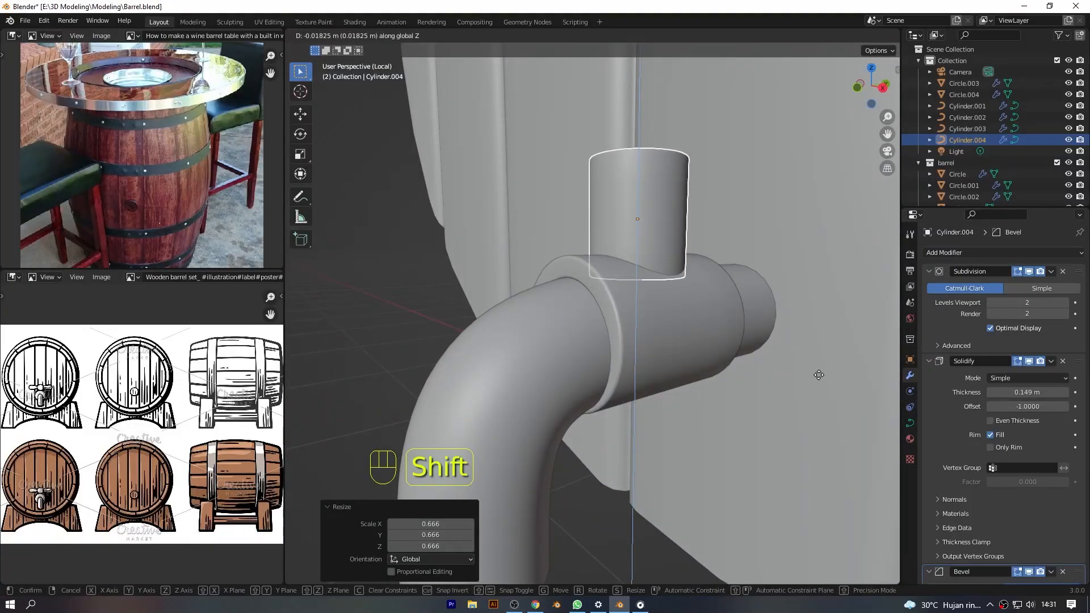
left_click(819, 375)
Deselect the upright cylinder, return to the front view and save Barrel.blend
scroll(699, 421, "down", 6)
left_click(700, 457)
left_click_drag(873, 89, 831, 151)
key("KP_1")
key("ctrl+s")
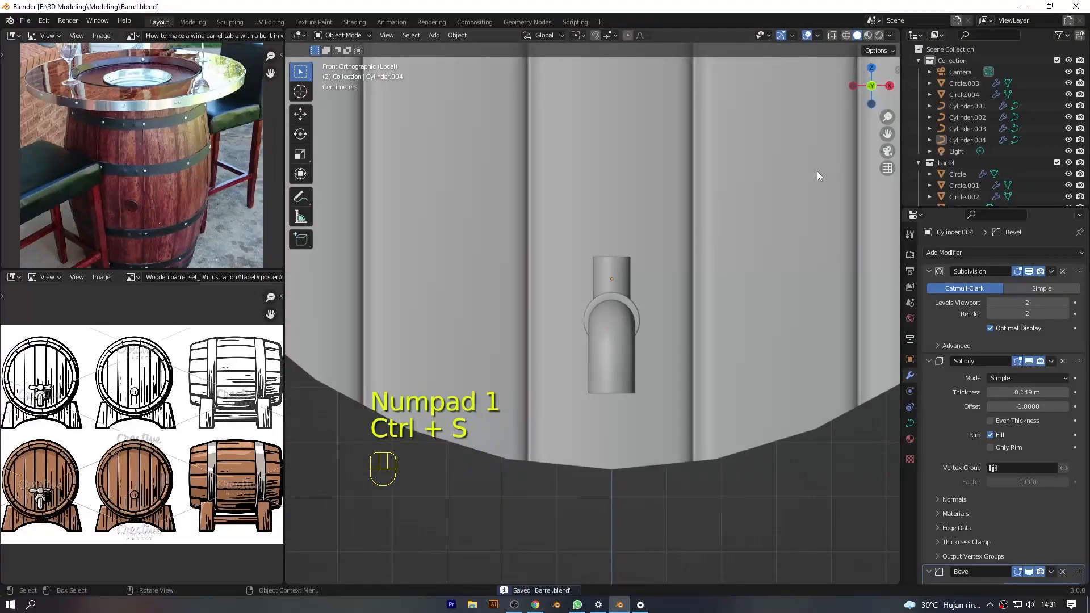
Add a Solidify modifier with a thickness of 0.08 m to the curved spout
scroll(817, 172, "up", 4)
left_click(653, 341)
left_click_drag(871, 87, 856, 45)
scroll(856, 68, "down", 4)
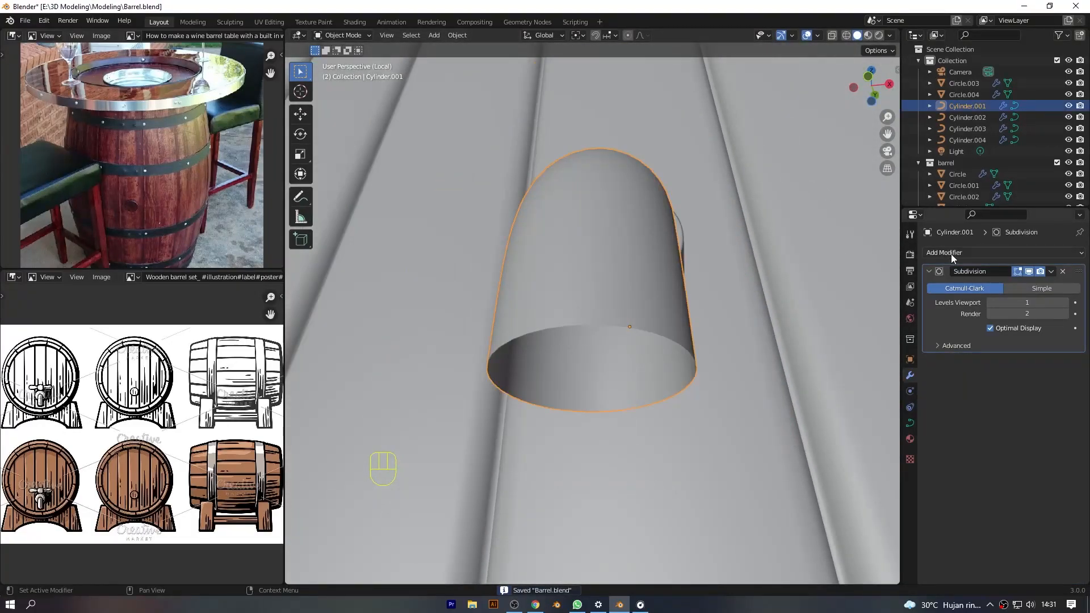
left_click(951, 253)
left_click(905, 398)
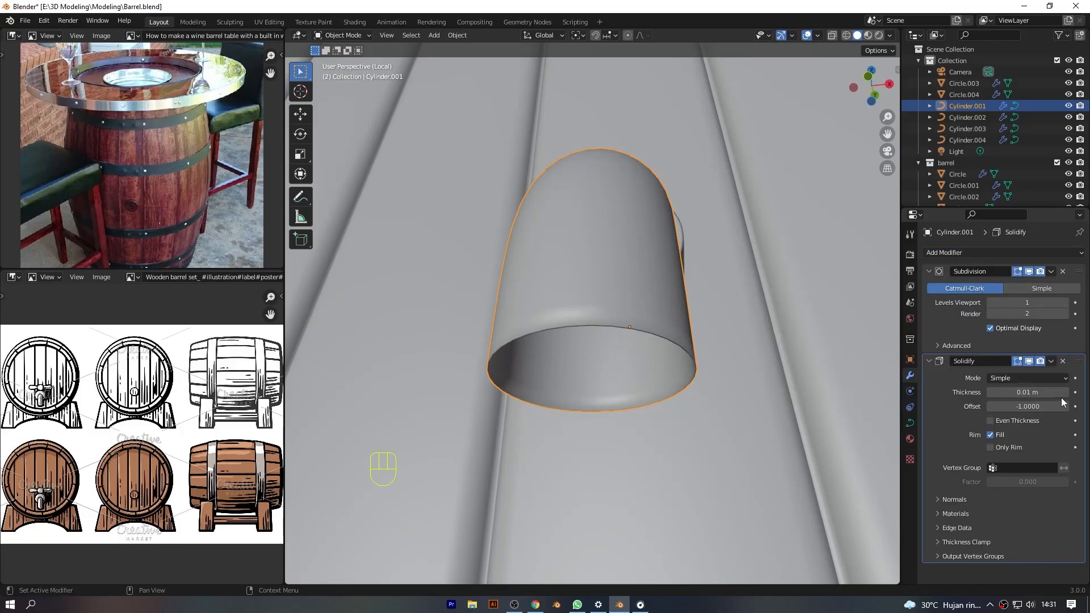
left_click_drag(1061, 392, 1065, 397)
Add a second Subdivision Surface modifier to the spout after Solidify, with 2 viewport levels
left_click(943, 253)
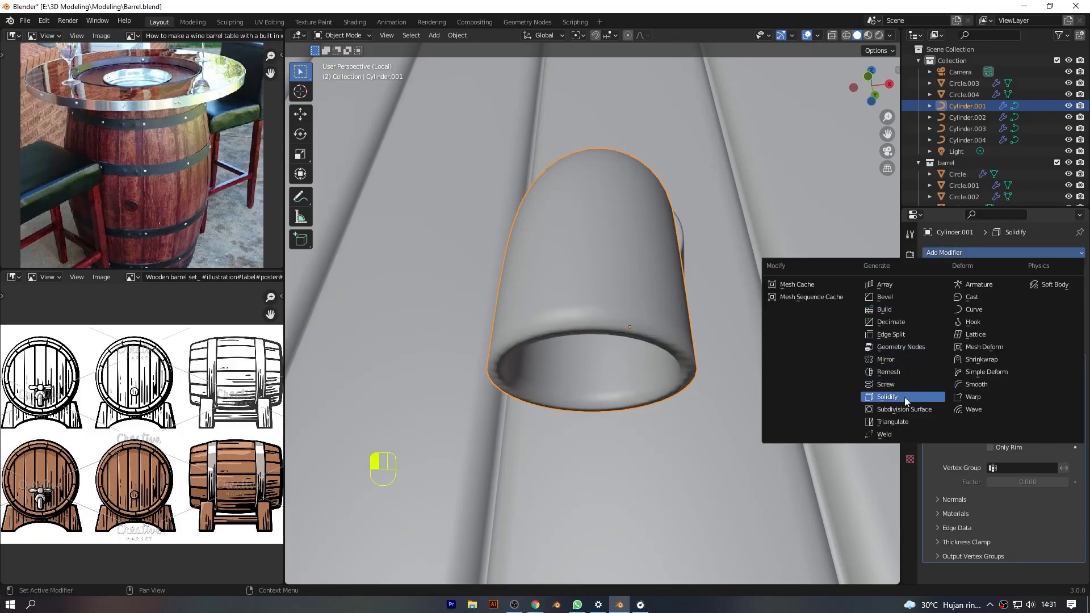
left_click(863, 383)
scroll(1047, 510, "down", 3)
left_click(1065, 534)
scroll(761, 316, "down", 8)
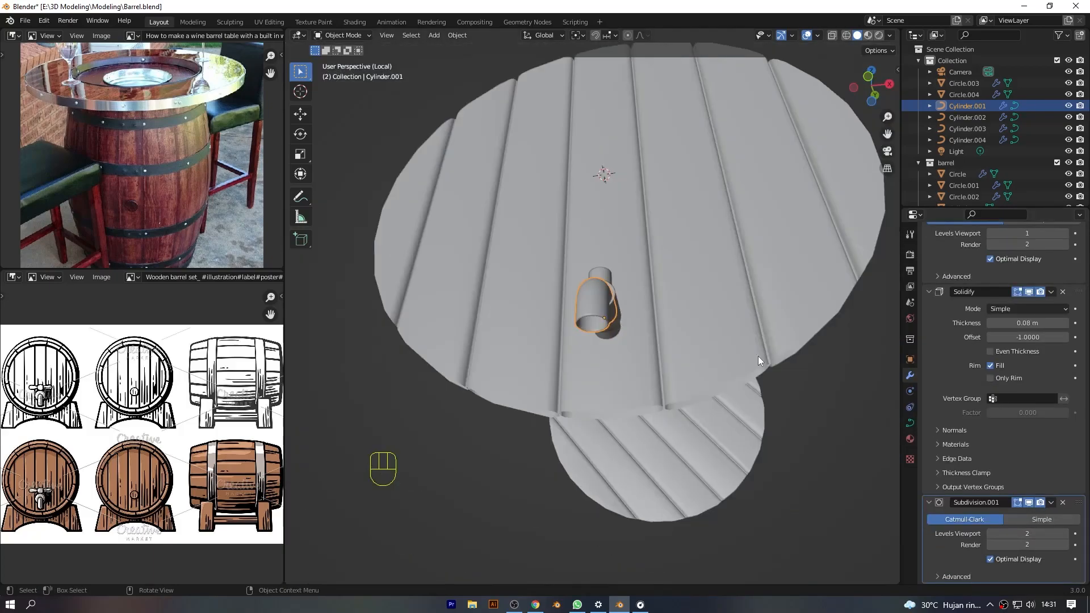
Try to shrink the upright cylinder's curve points by a factor of about 0.763 in Edit Mode, and undo it
left_click_drag(858, 101, 855, 170)
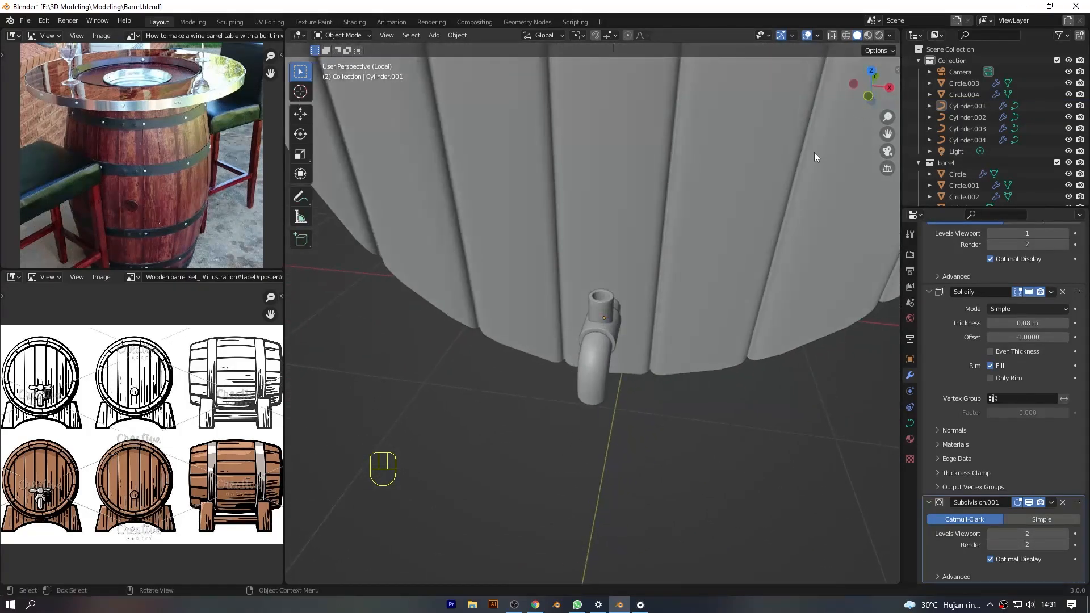
scroll(618, 286, "up", 4)
left_click(614, 289)
key("Tab")
key("a")
key("s")
left_click(703, 301)
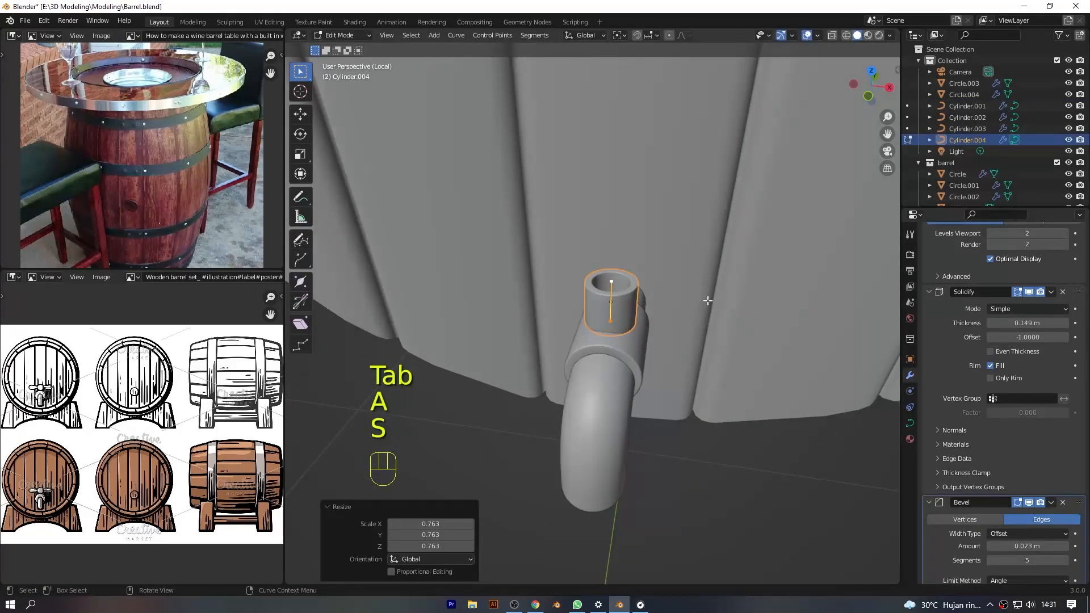
key("ctrl+z")
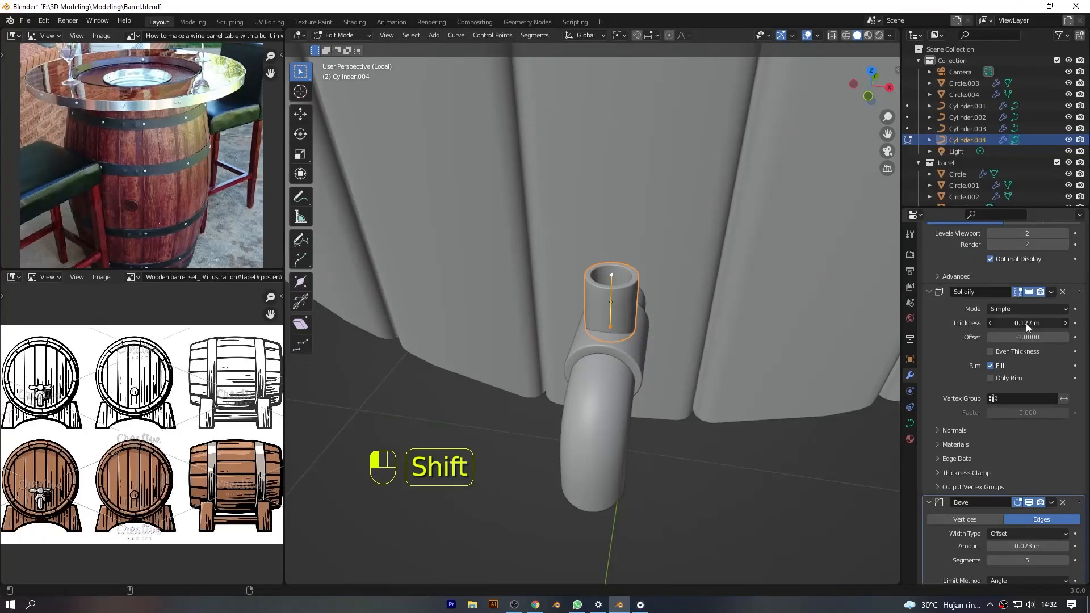
Set the upright cylinder's Solidify thickness to 0.127 m and scale the whole object by about 0.855
key("Tab")
key("s")
left_click(786, 300)
key("KP_1")
left_click_drag(863, 95, 770, 88)
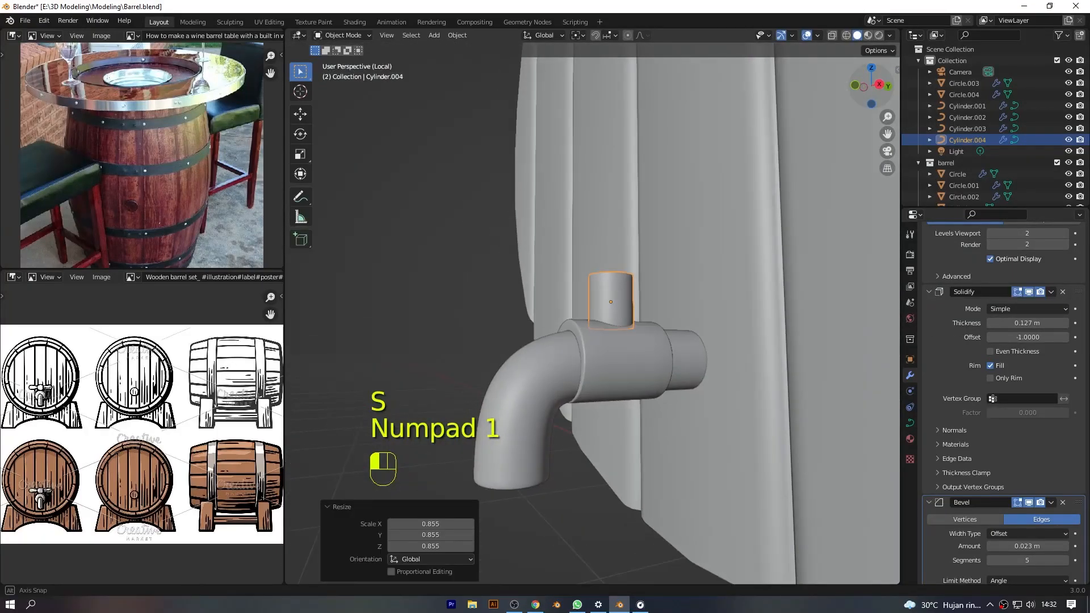
Exit local view and compare the tap's proportions on the whole barrel with the reference drawings
scroll(632, 251, "down", 6)
key("KP_Divide")
middle_click_drag(833, 325, 636, 330)
scroll(133, 463, "up", 3)
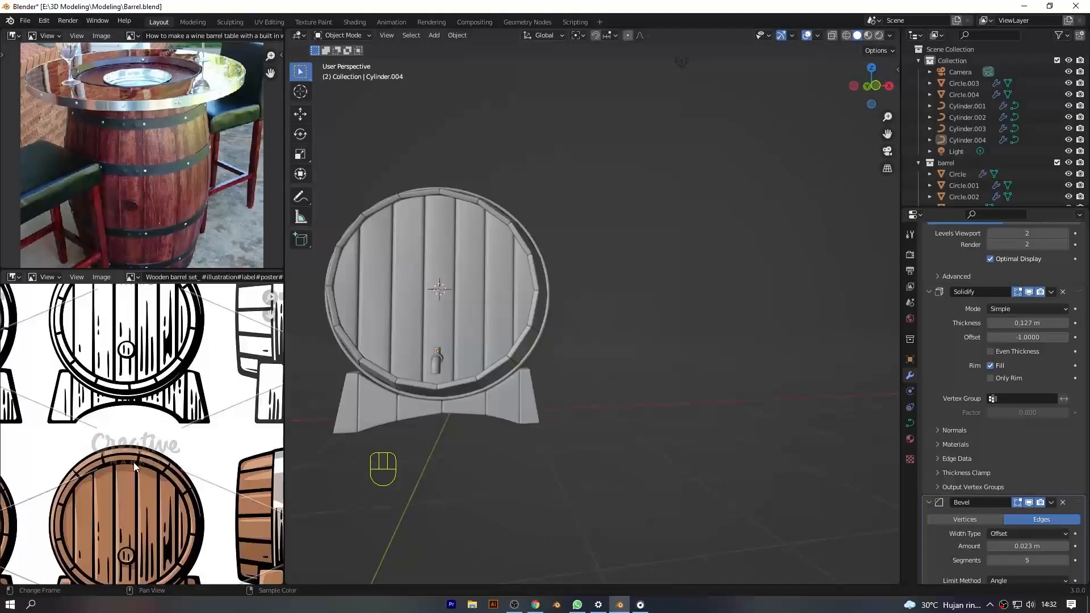
scroll(132, 463, "down", 2)
left_click_drag(886, 135, 1024, 117)
scroll(590, 282, "up", 6)
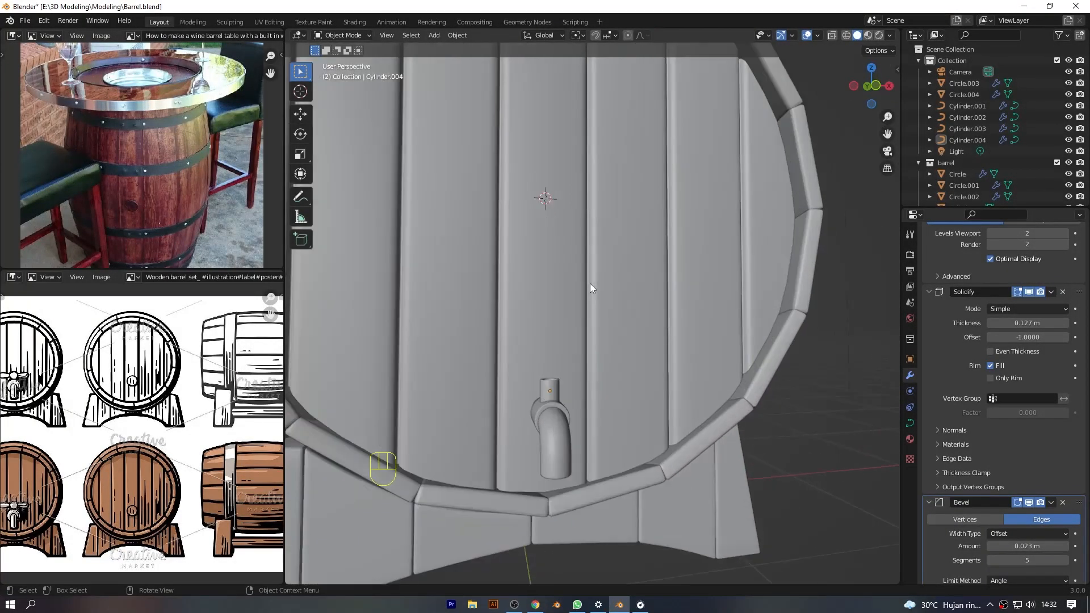
left_click_drag(878, 85, 811, 100)
scroll(624, 341, "up", 2)
Select all four tap parts and scale them together by about 1.269
left_click(537, 425)
left_click(539, 447, "shift")
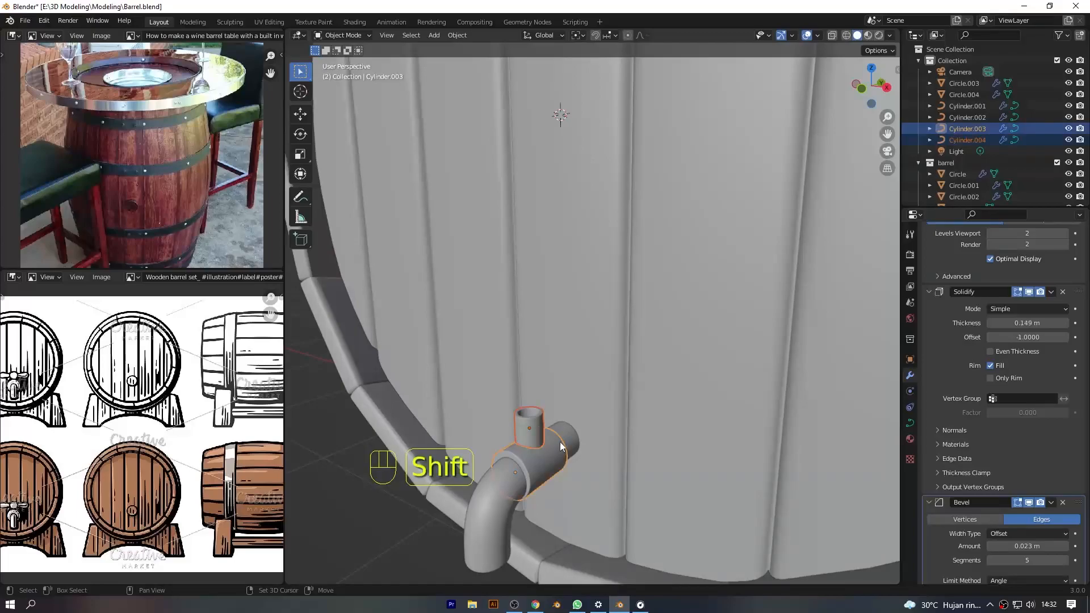
left_click(556, 444, "shift")
left_click(507, 497, "shift")
key("KP_1")
key("s")
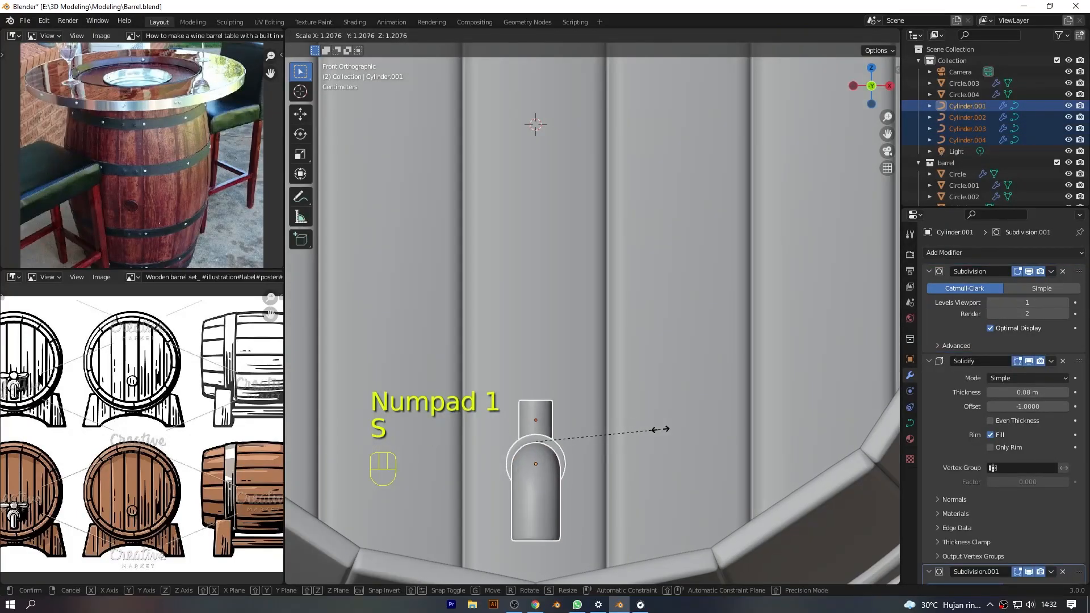
left_click(669, 429)
scroll(681, 428, "down", 8)
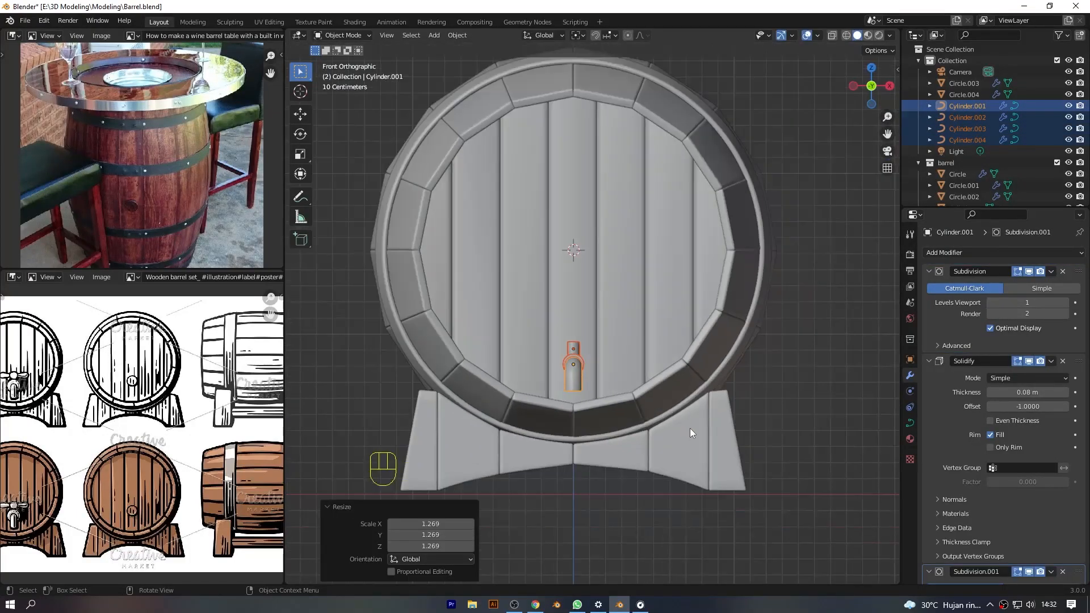
left_click(798, 305)
Duplicate the horizontal sleeve and move the copy about -0.31 m along Y, in front of the tap
scroll(798, 305, "down", 3)
left_click_drag(874, 86, 837, 87)
scroll(566, 418, "up", 8)
left_click_drag(887, 134, 875, 42)
key("shift+d")
right_click(608, 290)
key("ctrl+z")
key("shift+d")
right_click(608, 299)
key("g")
middle_click(514, 321)
left_click(436, 348)
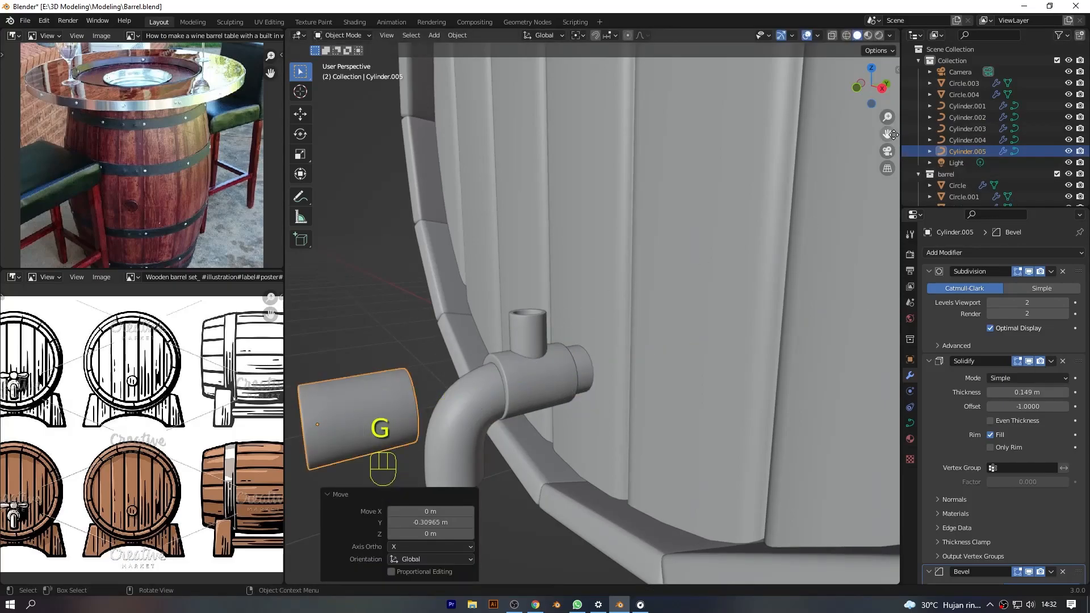
Shorten the sleeve copy to a thin ring by moving its rear curve point along Y toward the front one
middle_click_drag(605, 282, 692, 243, "shift")
key("Tab")
key("alt+z")
key("alt+z")
key("g")
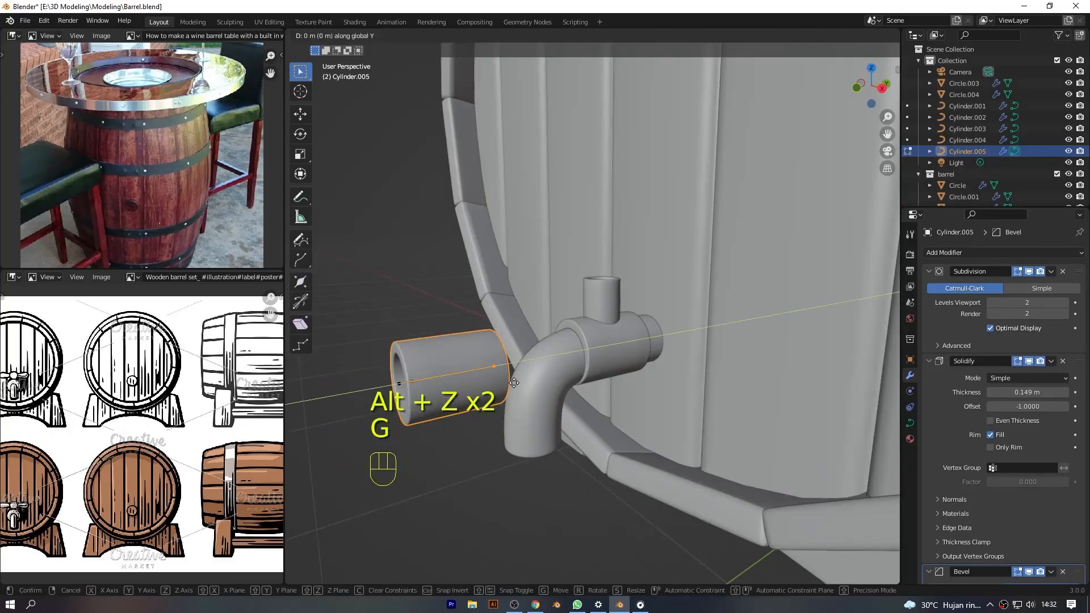
middle_click(454, 387)
left_click(437, 384)
key("Tab")
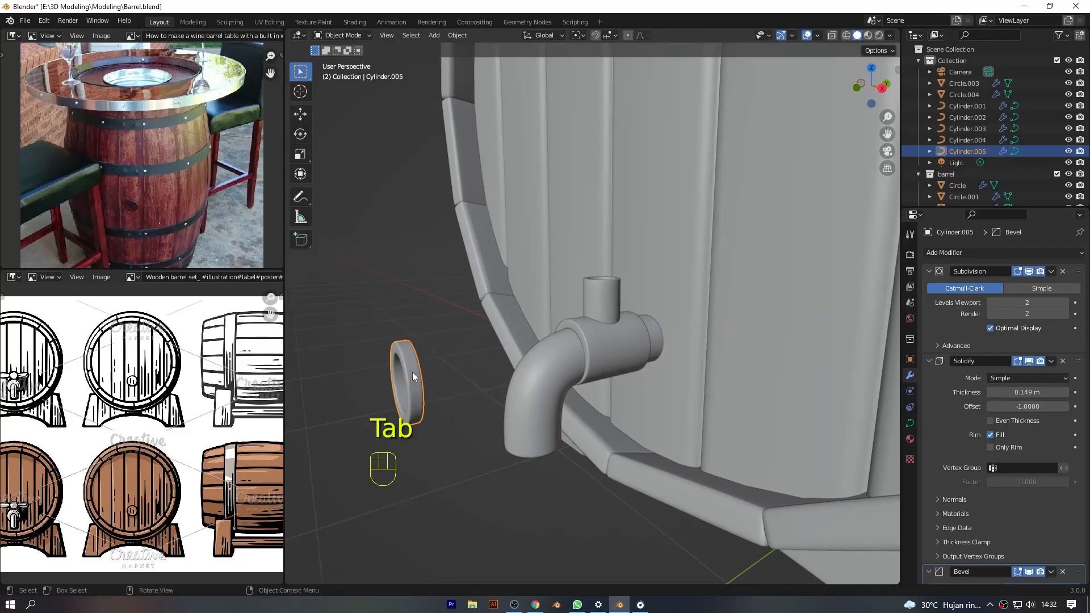
Move the ring about 0.511 m along Y to the tap's rear end, and shift it back about 0.011 m
key("g")
left_click(664, 353)
scroll(878, 131, "up", 2)
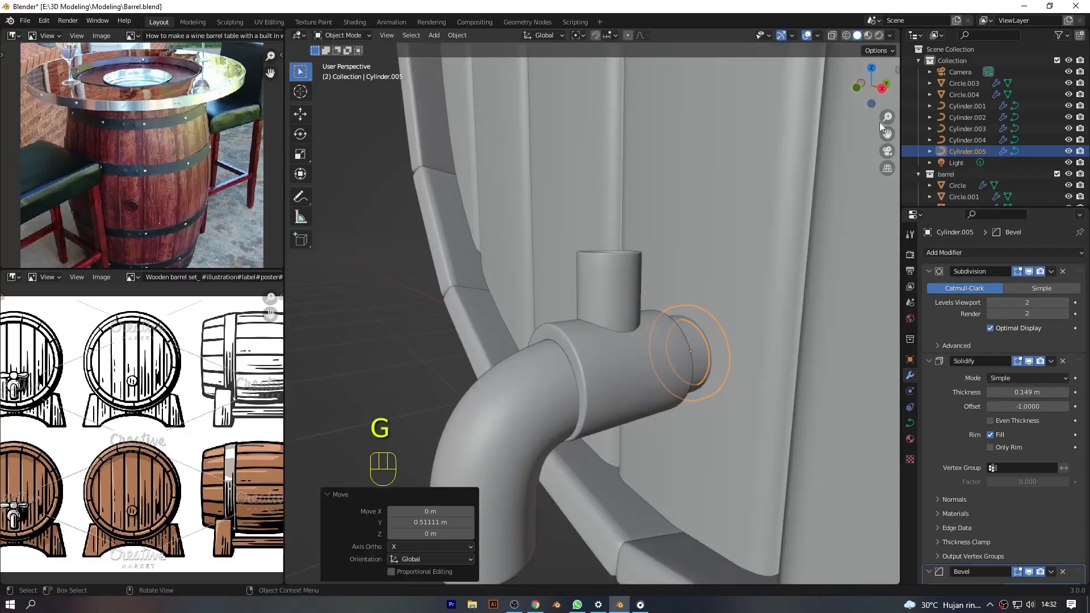
scroll(853, 174, "up", 4)
key("g")
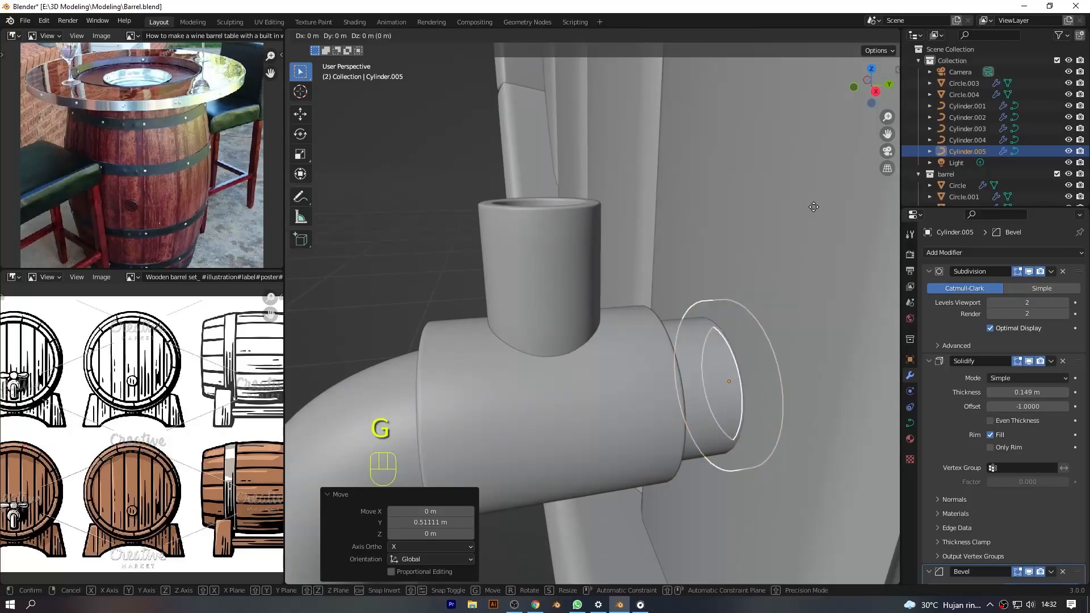
left_click(802, 212)
Scale the ring by about 1.728 to form a wide flange around the tap's base
key("KP_2")
key("KP_2")
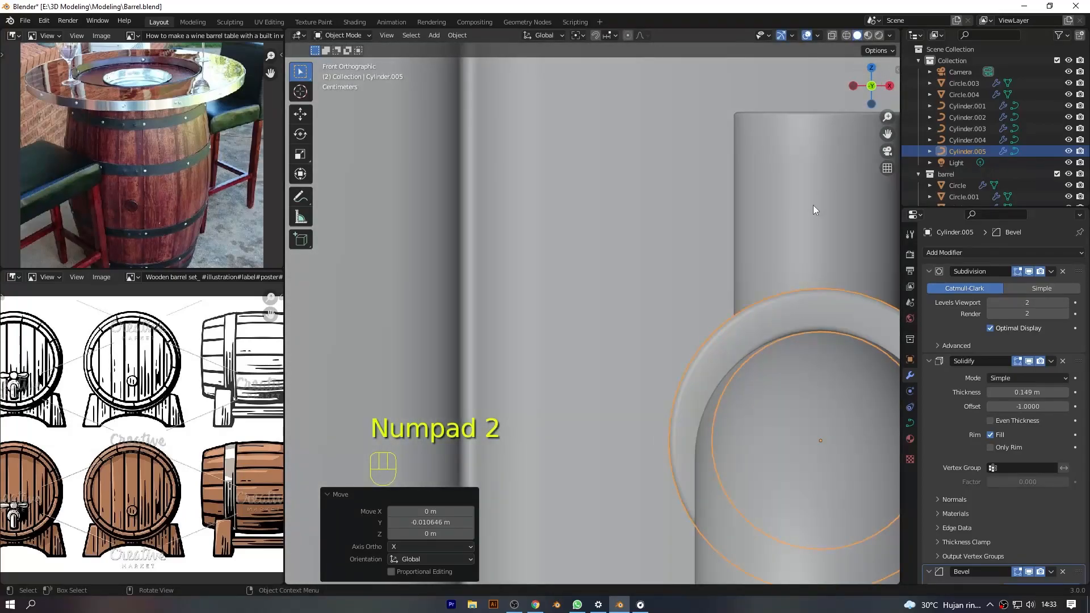
key("KP_2")
key("s")
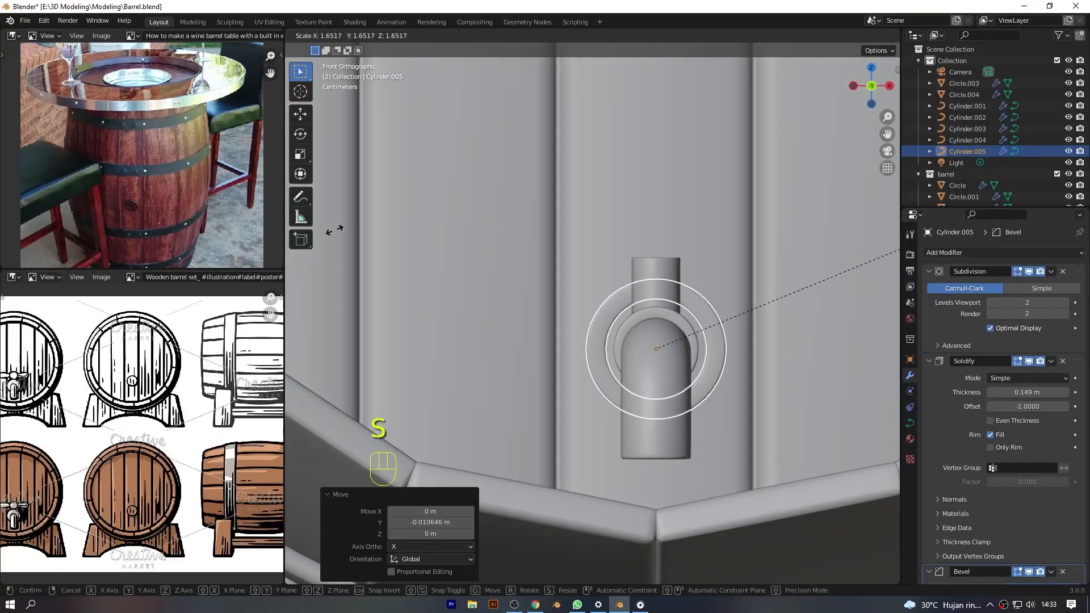
left_click(350, 229)
left_click_drag(876, 84, 789, 109)
scroll(836, 164, "up", 1)
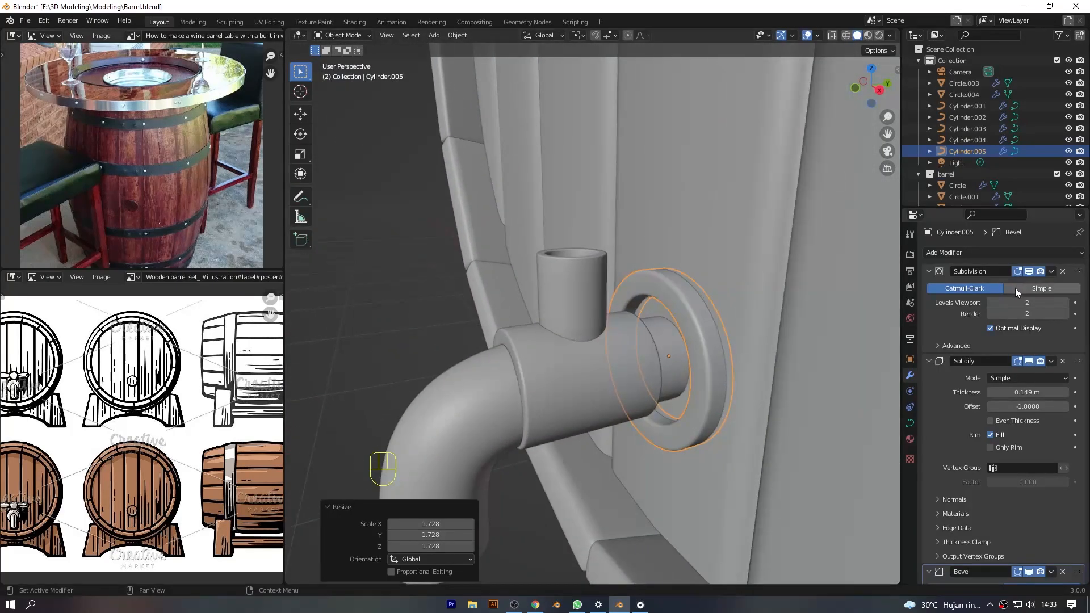
Set the flange ring's Solidify thickness to 0.309 m, deselect it and save the file
scroll(1006, 423, "down", 3)
left_click_drag(997, 324, 965, 325)
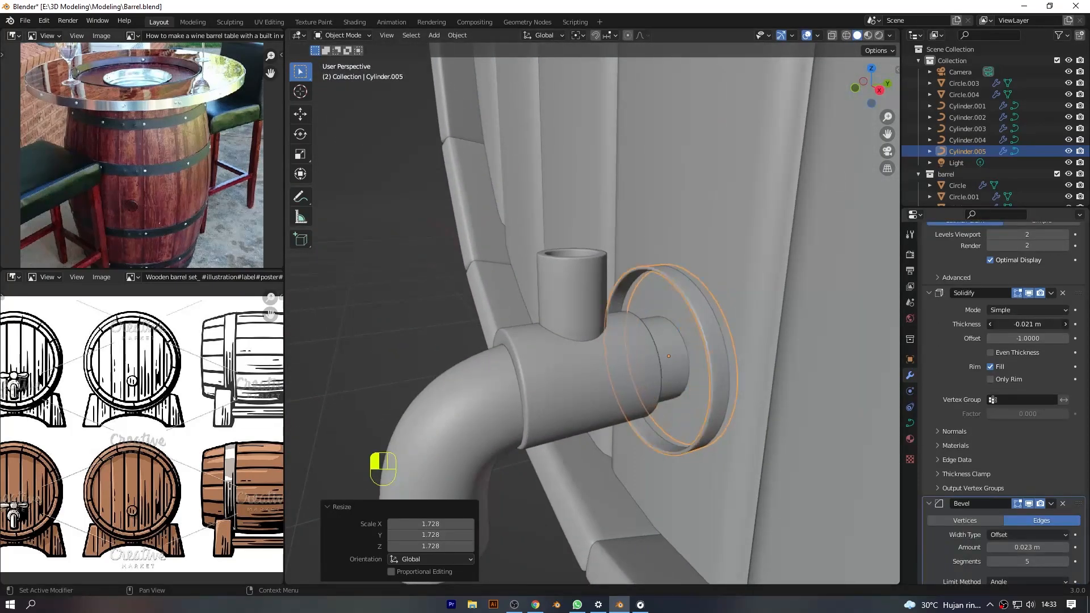
scroll(836, 329, "down", 5)
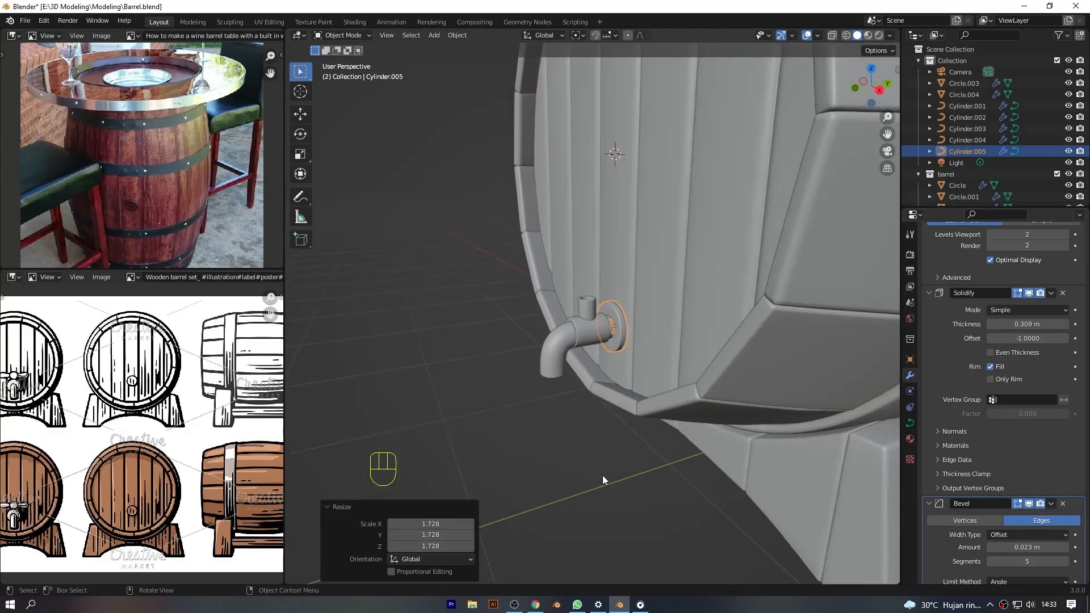
left_click(601, 475)
key("KP_1")
key("ctrl+s")
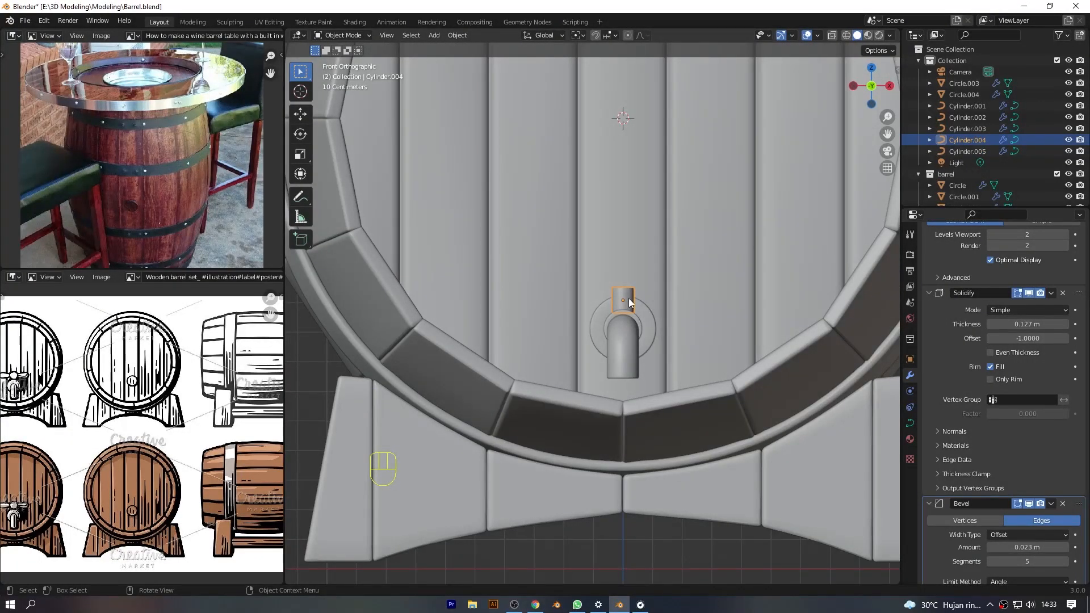
Scale the upright stem down so it is only about half as wide as the spout
scroll(703, 260, "up", 4)
key("Tab")
key("Tab")
key("s")
left_click(656, 276)
Extend the stem into the sleeve by moving its lower curve point about -0.015 m along Z
key("Tab")
key("alt+z")
key("alt+z")
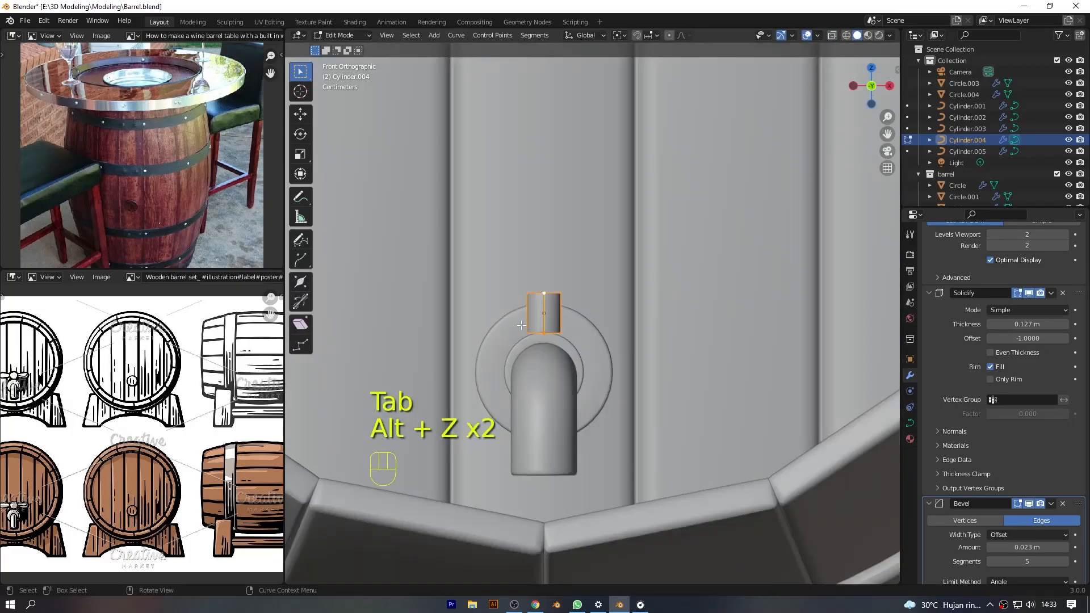
key("alt+z")
key("alt+z")
key("g")
key("z")
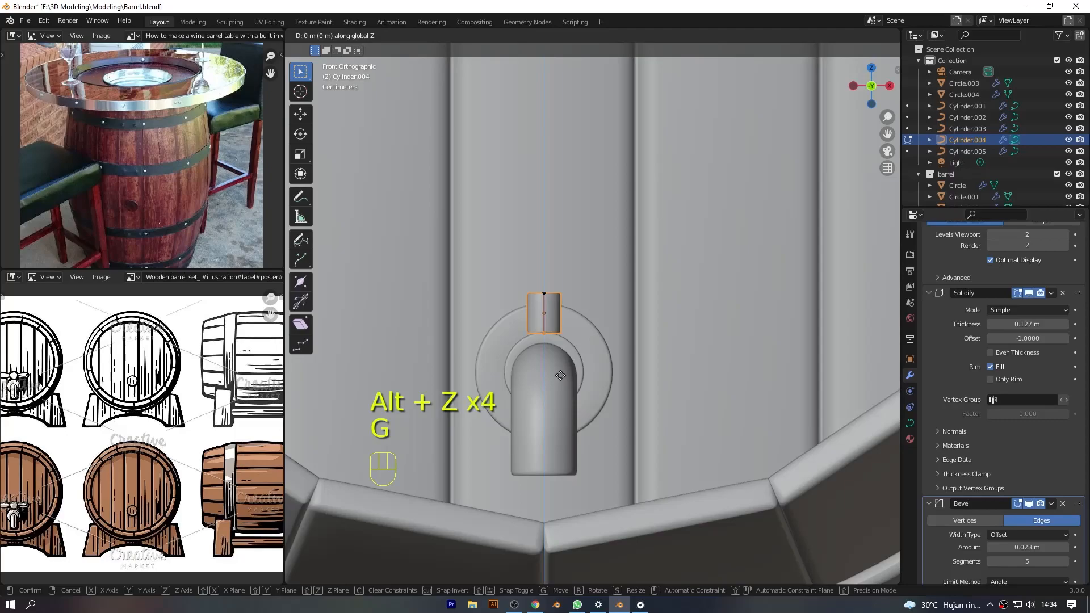
left_click(558, 384)
middle_click_drag(559, 384, 709, 263)
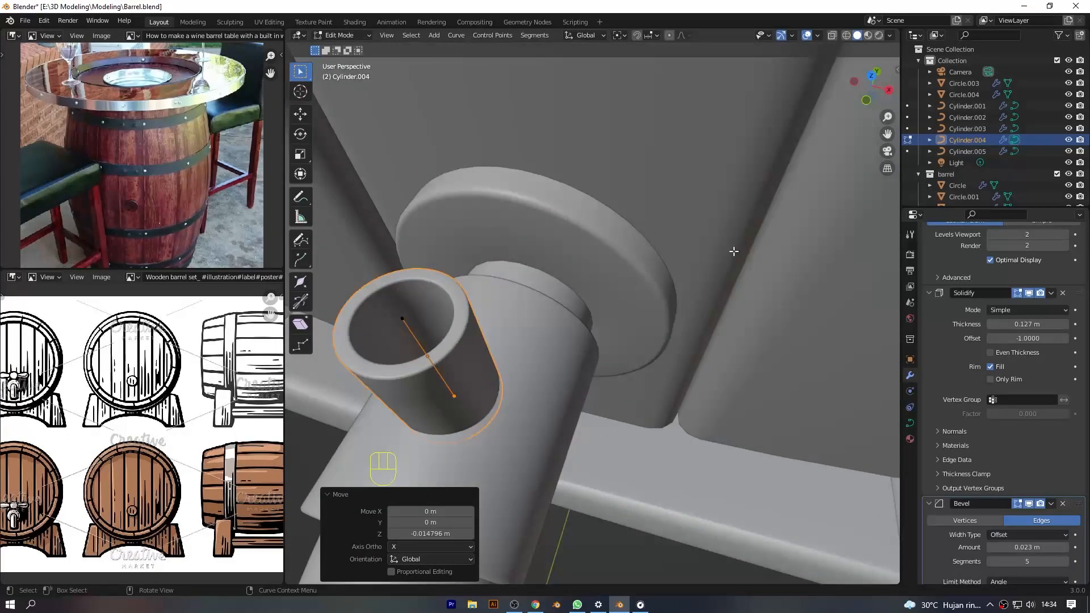
key("KP_1")
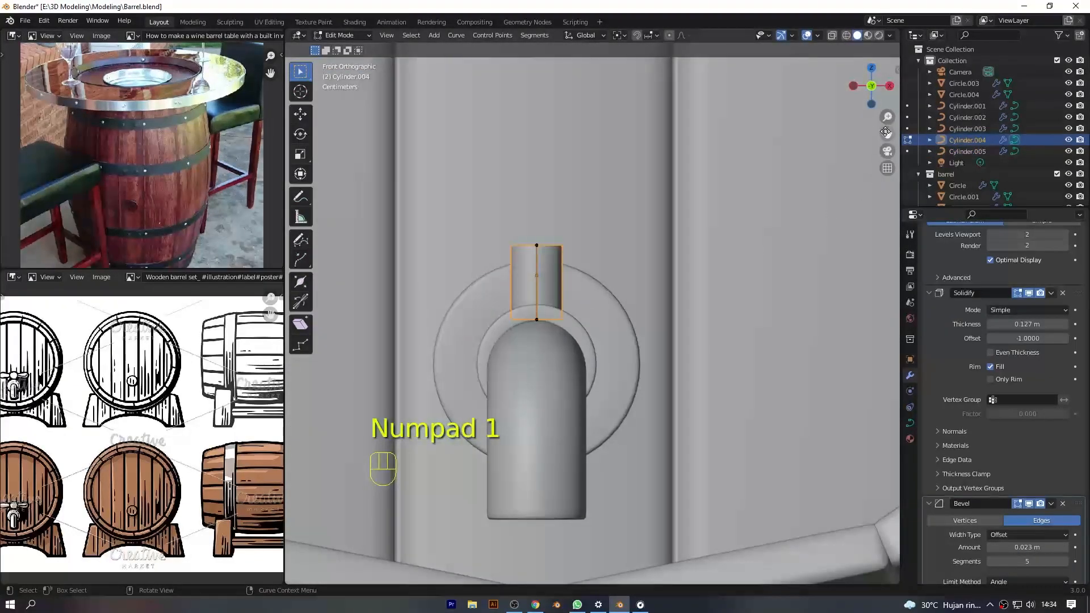
left_click_drag(885, 133, 940, 143)
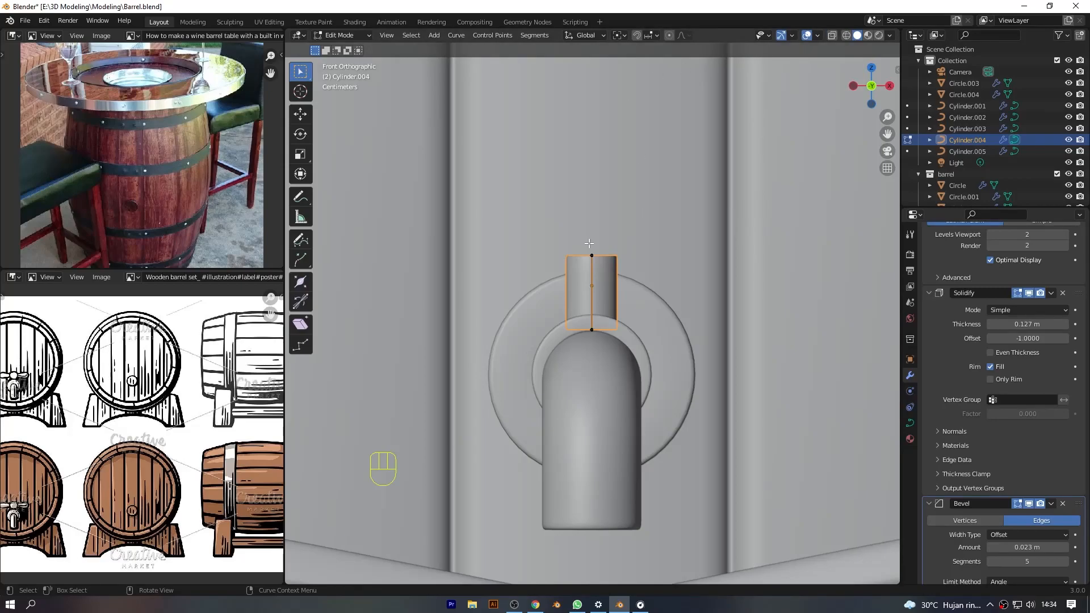
Snap the 3D cursor to the stem's top curve point and add a mesh cylinder there
key("shift+s")
left_click(607, 340)
key("Tab")
scroll(644, 221, "down", 3)
key("shift+a")
mouse_move(647, 218)
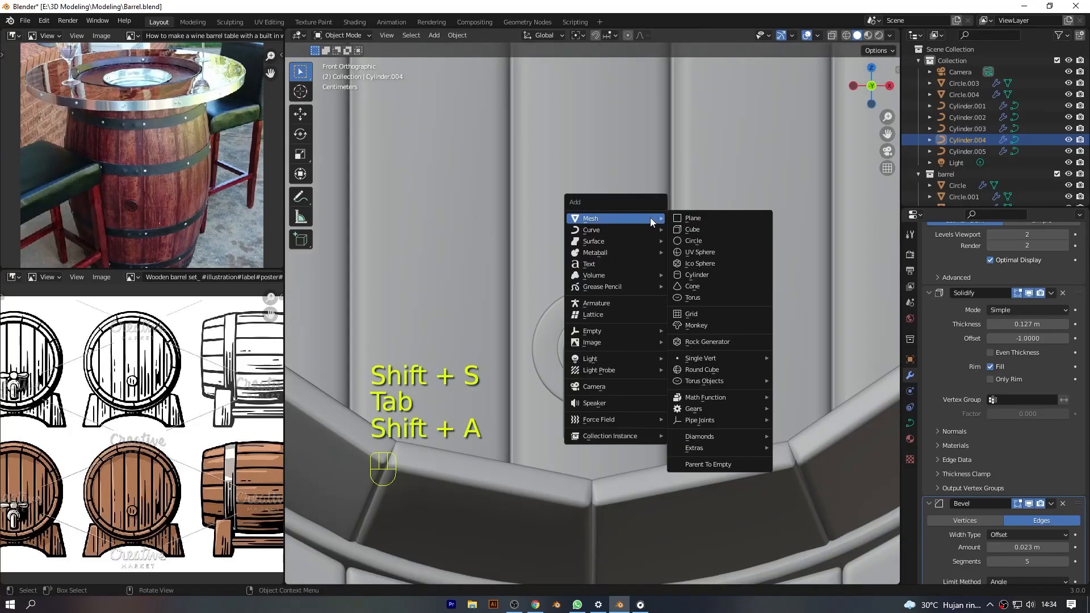
left_click(685, 276)
Scale the new cylinder down in stages, ending with factors of about 0.202 and 0.577, to sit over the stem
scroll(710, 278, "down", 8)
key("s")
left_click(670, 278)
scroll(669, 277, "up", 4)
key("s")
left_click(618, 264)
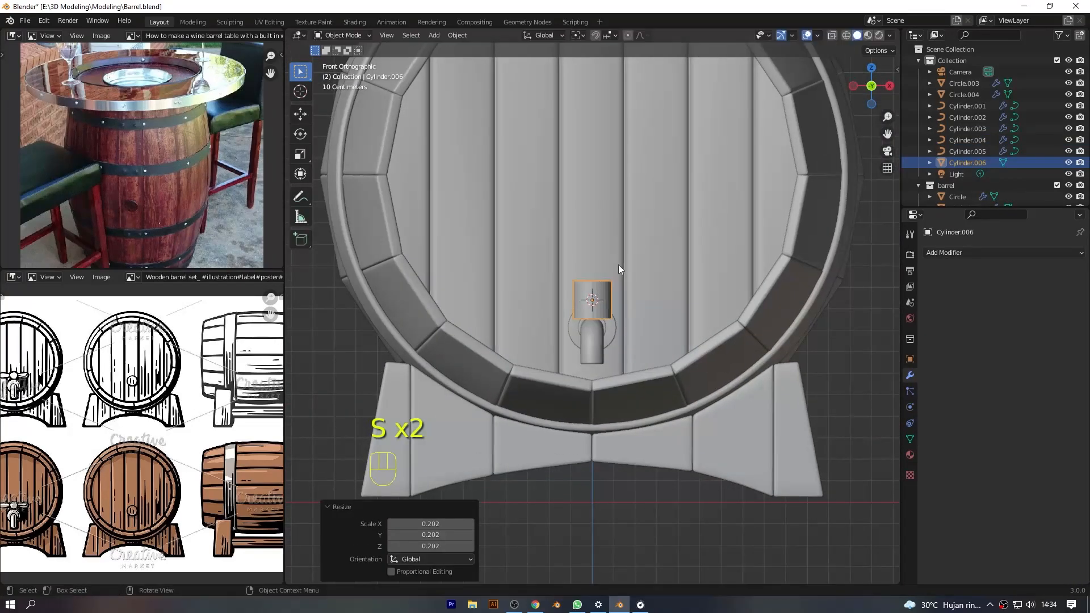
key("s")
left_click(698, 294)
scroll(704, 279, "up", 3)
left_click_drag(868, 87, 826, 128)
key("KP_1")
scroll(794, 244, "up", 5)
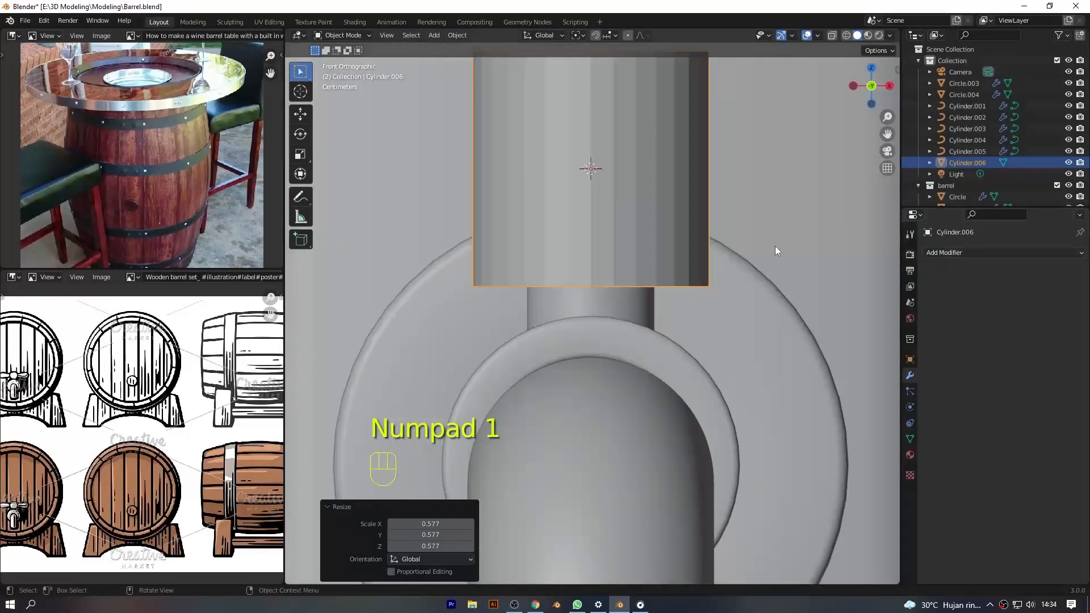
Inset the new cylinder's bottom face by about 0.256 m and extrude the inner face upward into the body
scroll(792, 263, "down", 2)
key("Tab")
key("alt+z")
left_click_drag(431, 255, 732, 355)
left_click_drag(868, 93, 872, 71)
key("i")
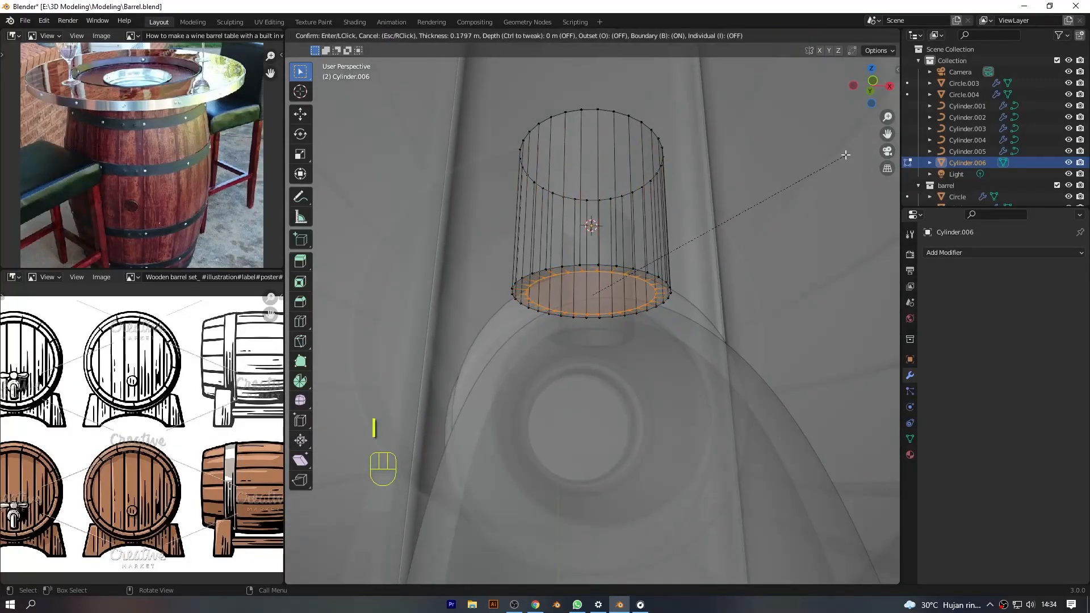
left_click(840, 156)
key("KP_1")
key("e")
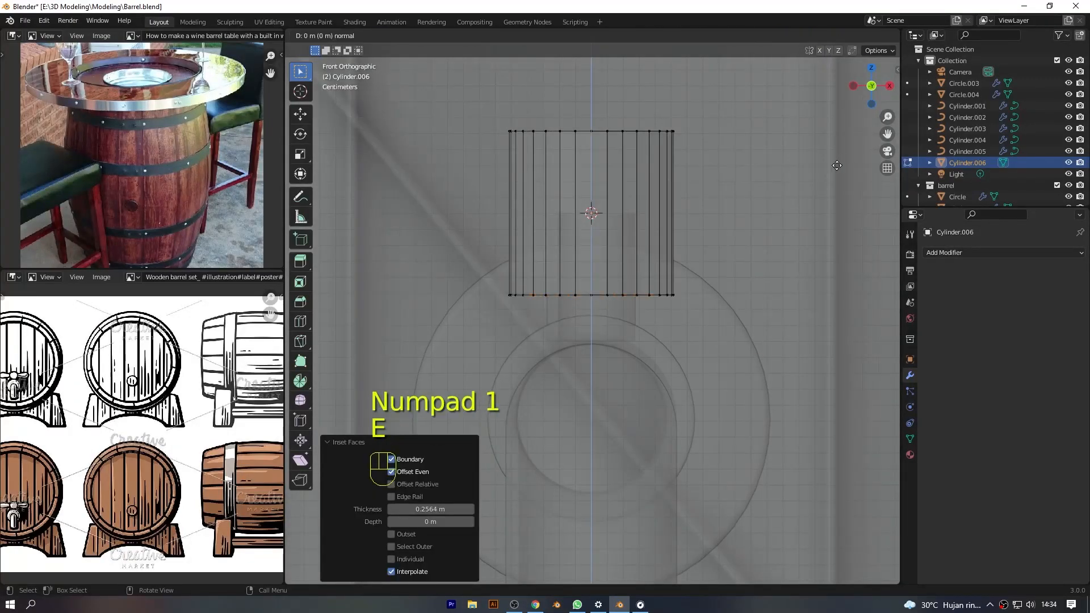
left_click(839, 86)
Return to Object Mode, turn off X-ray and shade the new cylinder smooth
key("Tab")
left_click(832, 35)
scroll(820, 335, "down", 6)
right_click(609, 261)
left_click(609, 262)
scroll(609, 261, "up", 5)
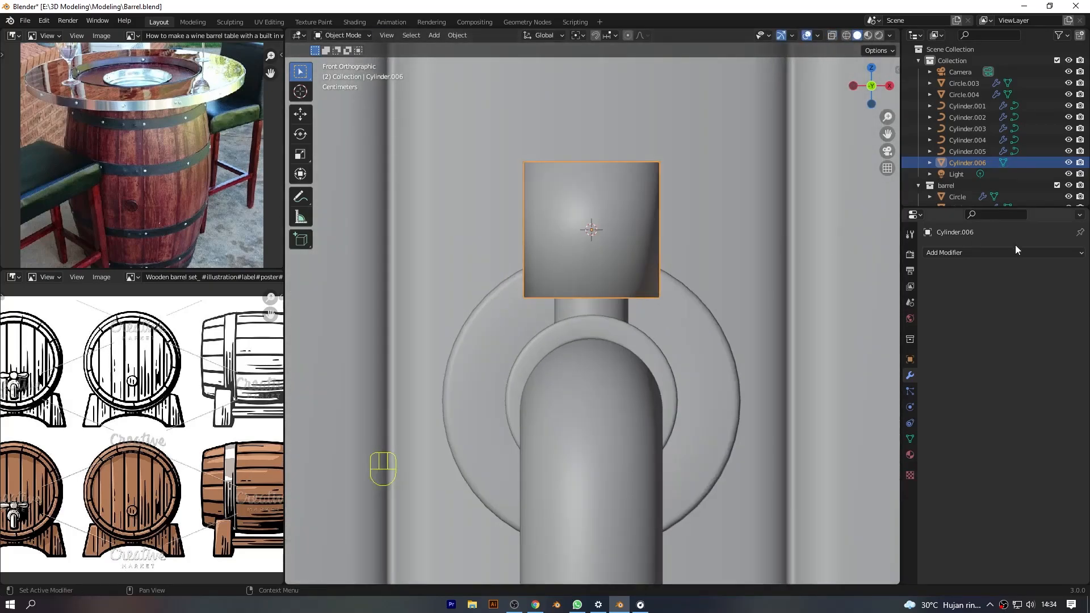
Add a Bevel modifier to the valve cap with an amount of 1.33 m and 4 segments
left_click(1011, 252)
left_click(859, 298)
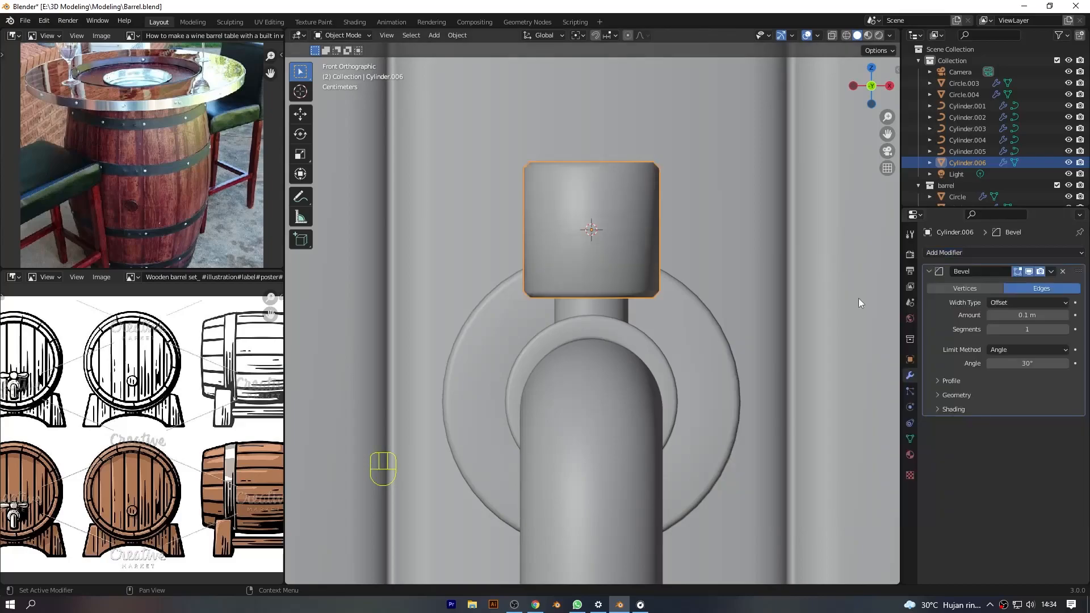
scroll(851, 227, "up", 2)
left_click_drag(888, 133, 888, 223)
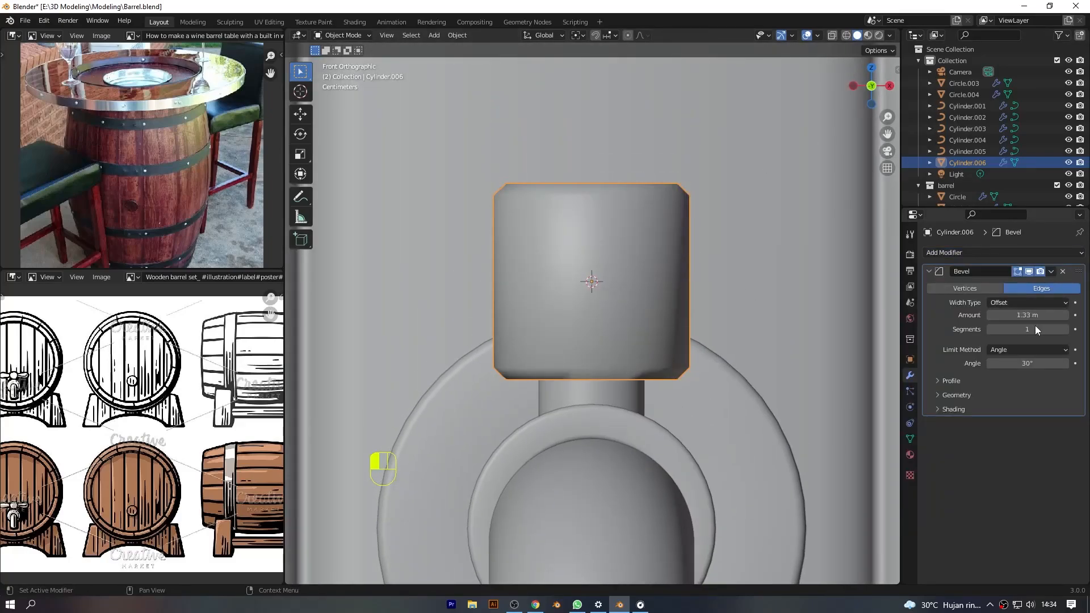
left_click(1065, 329)
left_click(1065, 329)
left_click(1064, 329)
scroll(673, 240, "down", 10)
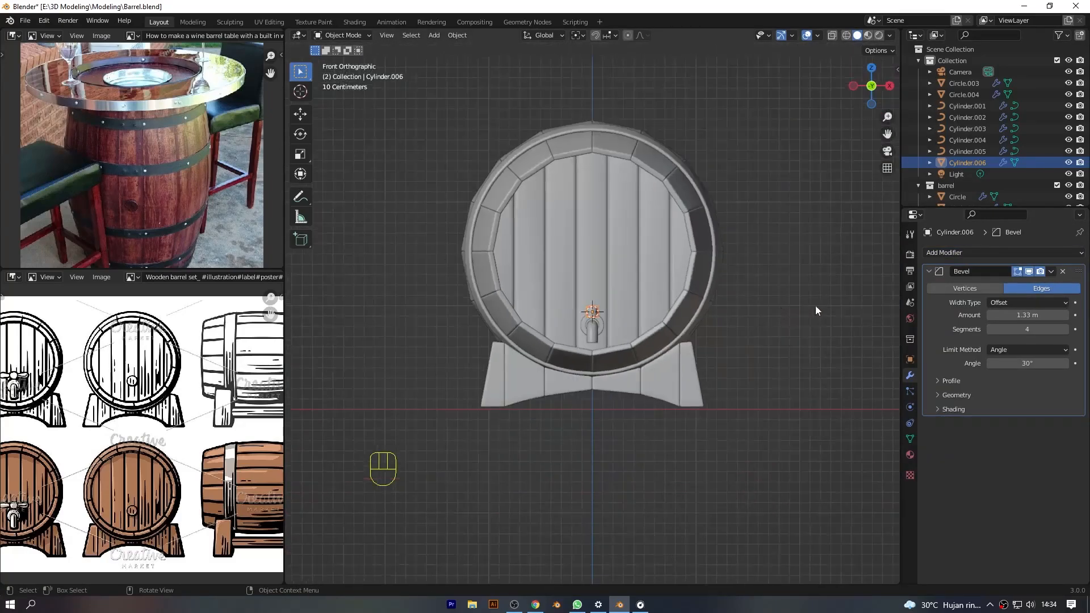
Scale the valve cap's whole mesh down slightly and lower it onto the stem
left_click_drag(874, 74, 863, 103)
scroll(603, 302, "up", 10)
left_click(603, 301)
key("KP_1")
key("Tab")
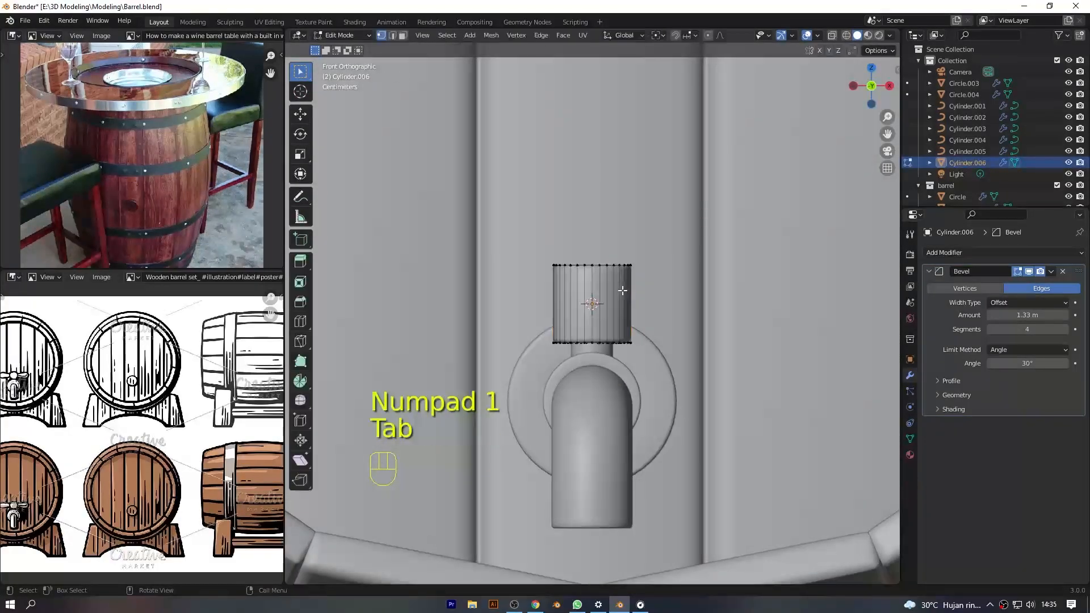
key("a")
scroll(726, 304, "up", 3)
key("s")
left_click(713, 302)
key("g")
left_click(713, 311)
Snap the 3D cursor to the centre of the valve cap and add a mesh cylinder there
key("Tab")
key("Tab")
key("shift+s")
key("Tab")
key("shift+a")
left_click(670, 354)
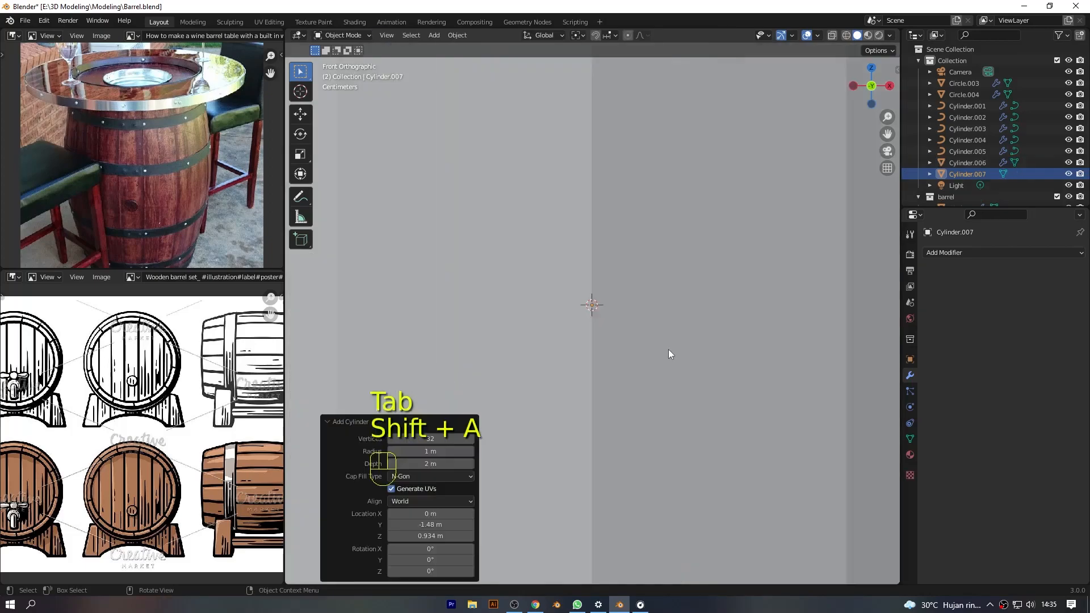
Rotate the new cylinder 90° to lie horizontally and scale its mesh down in stages, ending with factors of 0.127 and 0.537, to fit inside the cap
scroll(669, 352, "down", 8)
type("r90")
left_click(669, 291)
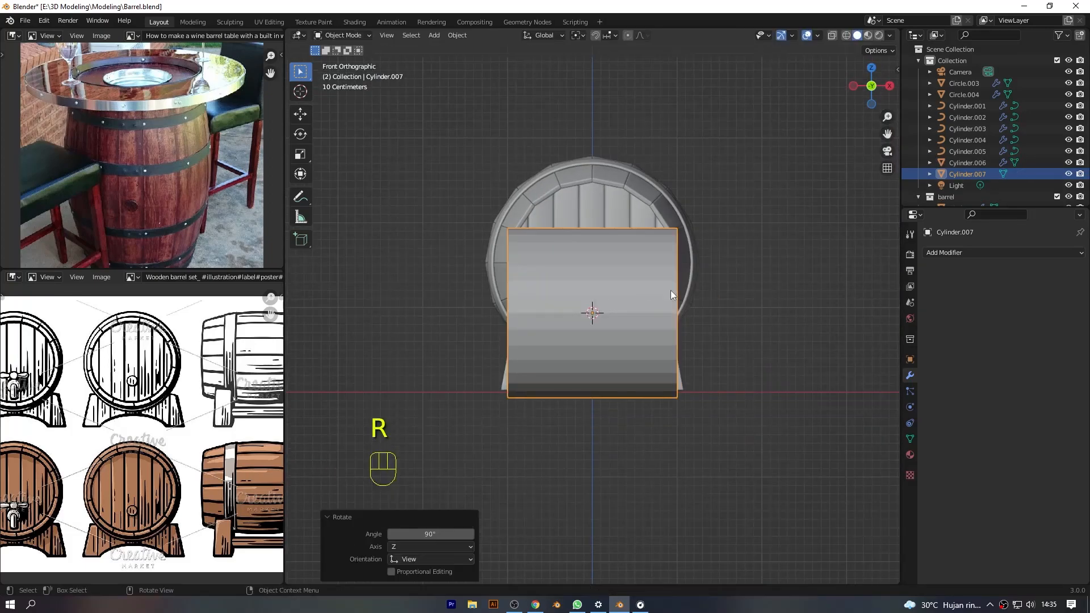
key("Tab")
scroll(704, 289, "up", 4)
key("s")
left_click(685, 310)
scroll(789, 310, "up", 6)
key("s")
left_click(611, 292)
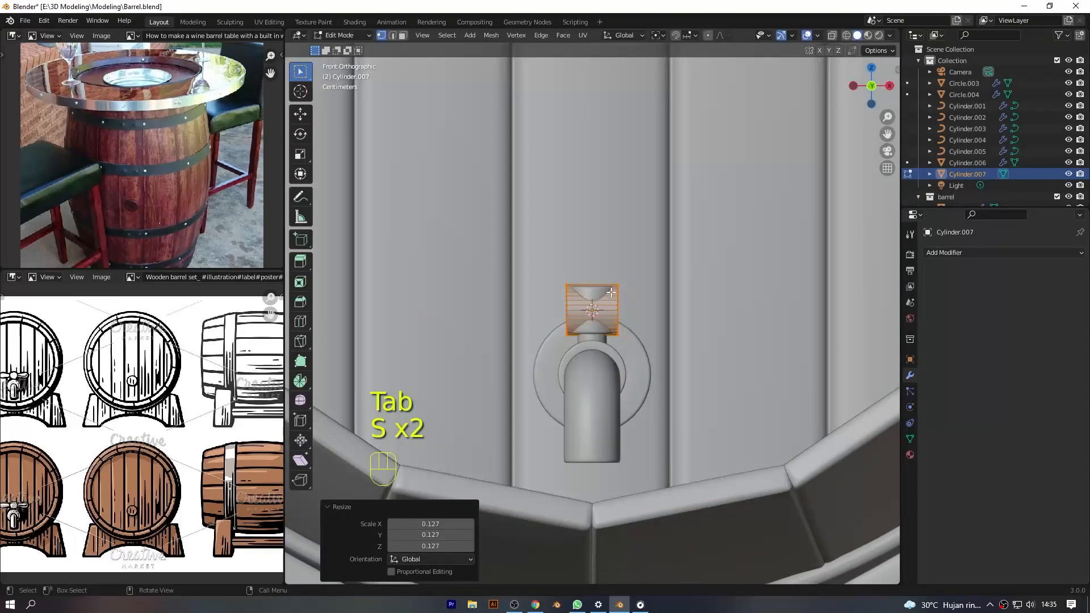
scroll(611, 293, "up", 4)
key("s")
left_click(679, 307)
With X-ray on, loop-cut the horizontal cylinder at its middle and delete the half on the negative X side
key("alt+z")
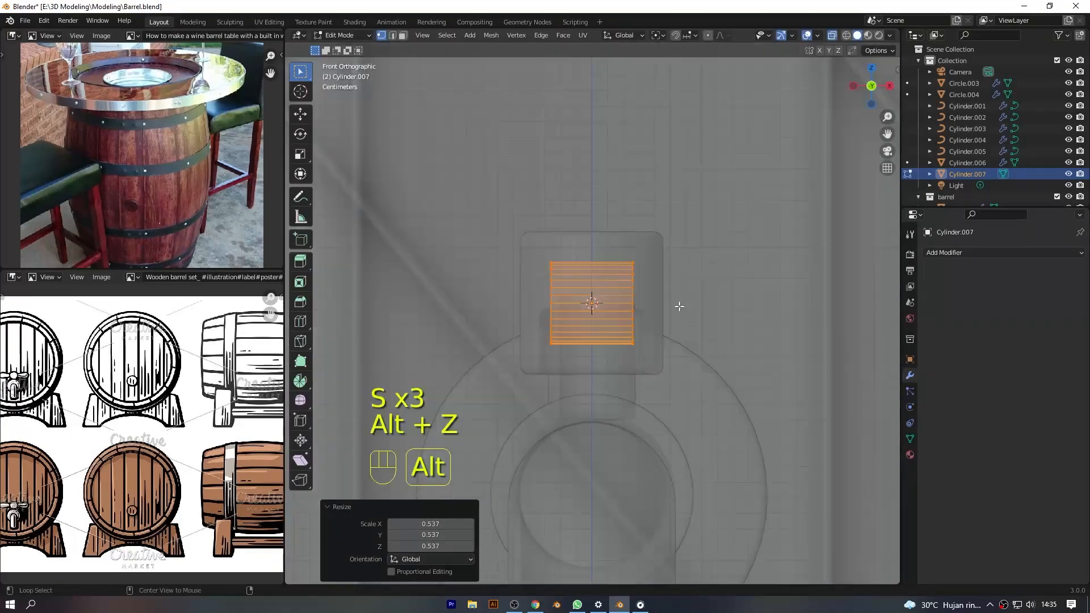
key("ctrl+r")
left_click(594, 275)
left_click_drag(537, 250, 568, 384)
key("x")
left_click(510, 360)
Add a Mirror modifier on the Z axis and move the half-cylinder's outer end about 0.072 m along X
left_click(958, 254)
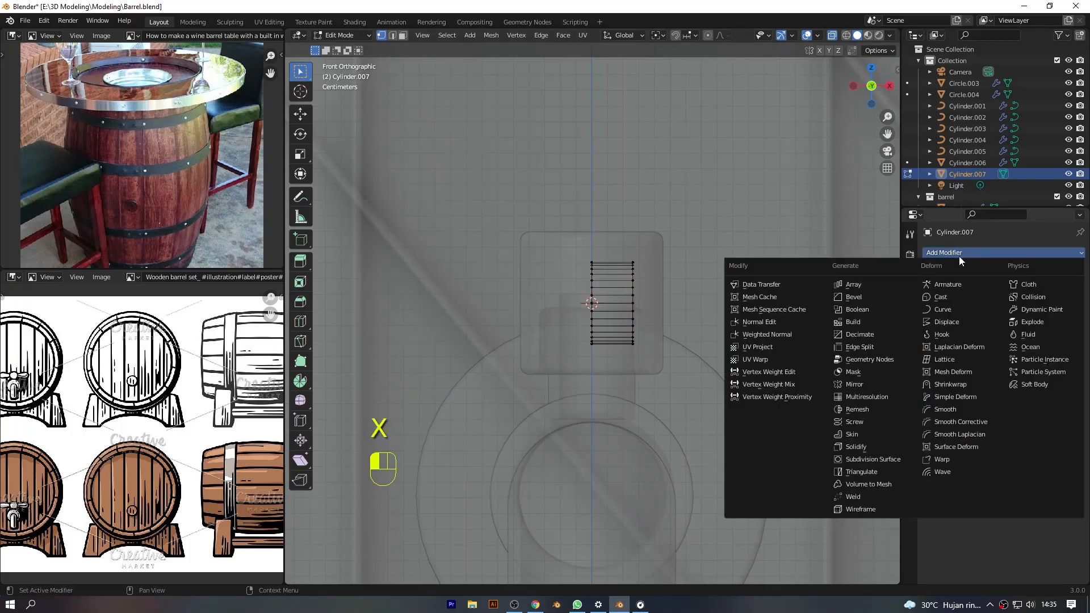
left_click(868, 383)
left_click_drag(615, 244, 667, 418)
scroll(669, 424, "down", 10)
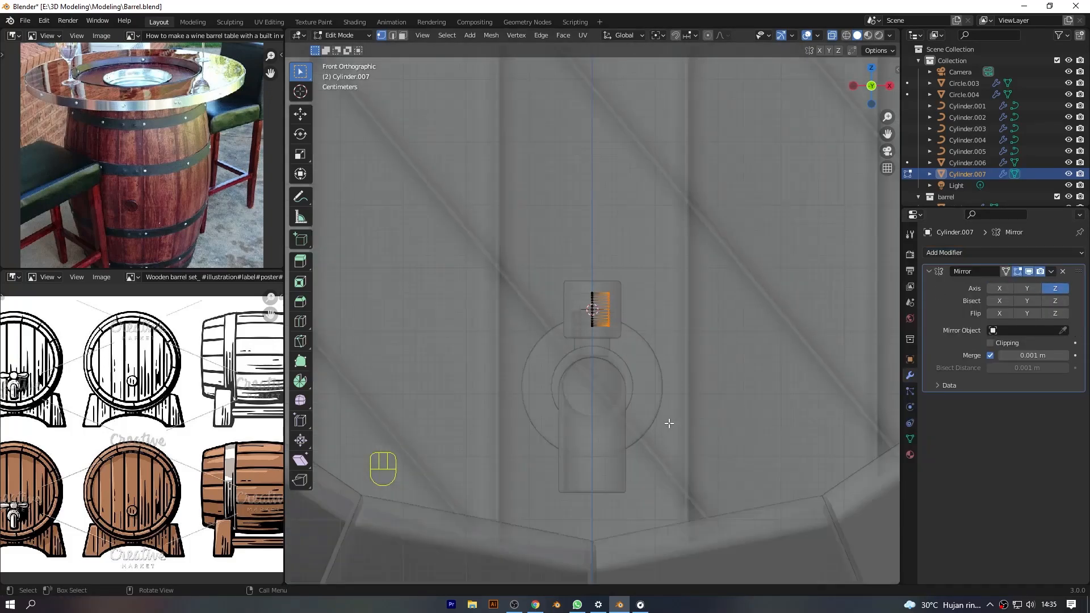
scroll(672, 427, "up", 5)
key("g")
key("x")
left_click(728, 430)
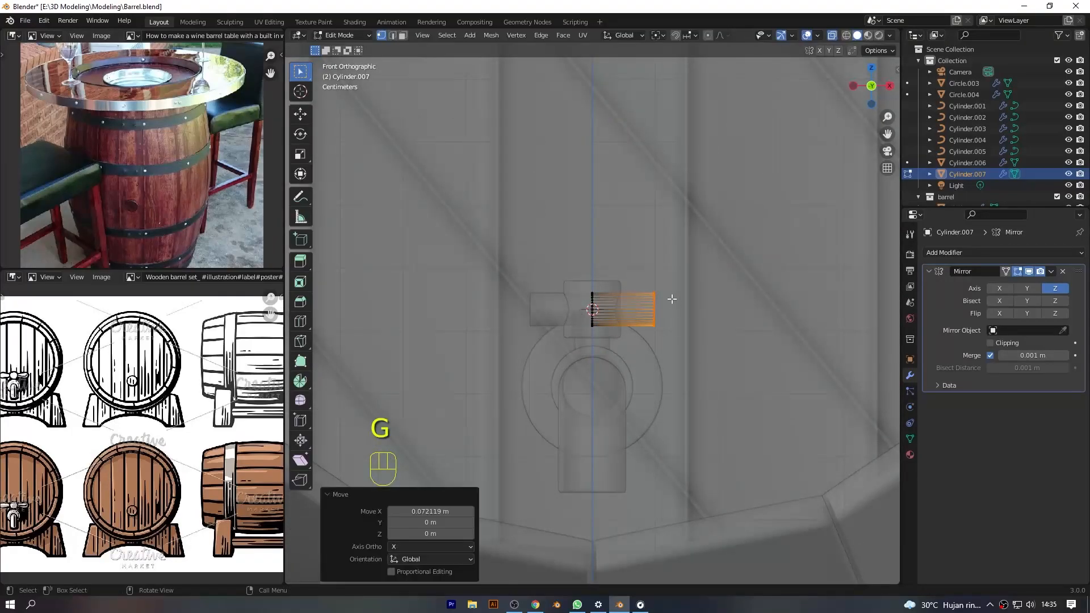
Enable clipping on the Mirror modifier and scale the whole handle rod down to make it thinner
key("a")
scroll(735, 305, "up", 3)
key("s")
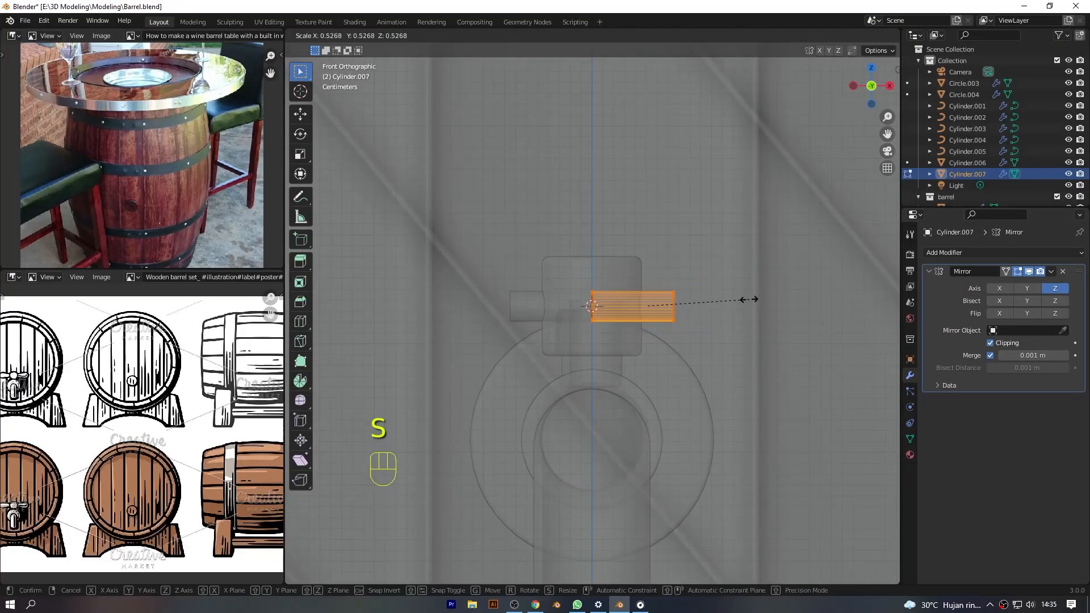
left_click(738, 298)
Lengthen the handle rod by moving its outer end about 0.049 m along X
scroll(700, 382, "down", 5)
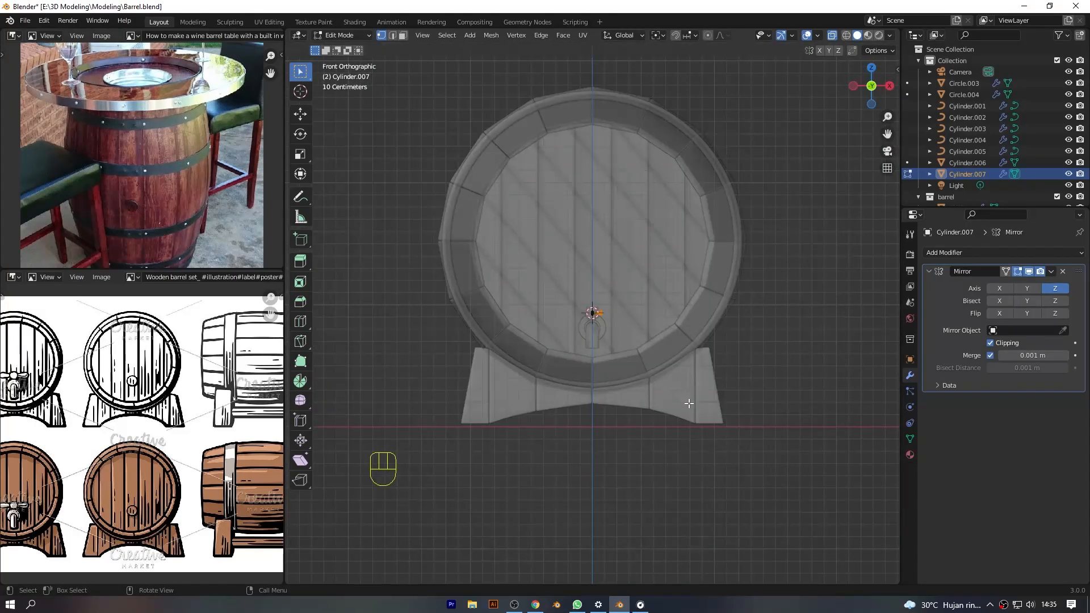
scroll(688, 404, "up", 4)
key("g")
left_click(698, 406)
scroll(686, 367, "up", 5)
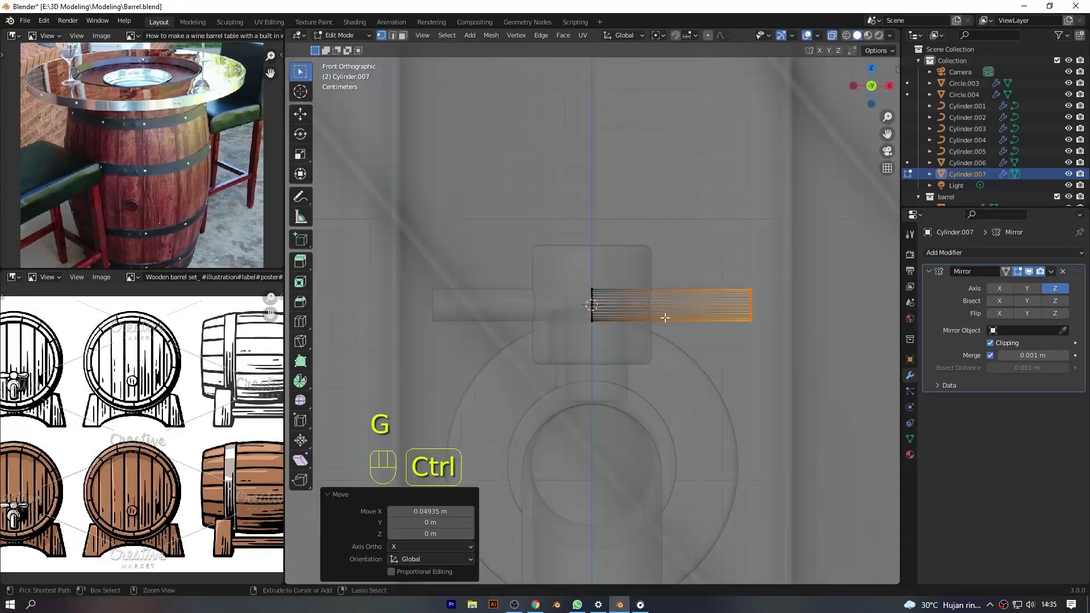
Add an edge loop to the handle rod beside the cap and flare the outer end by a factor of 1.584
left_click(664, 318)
left_click(652, 316)
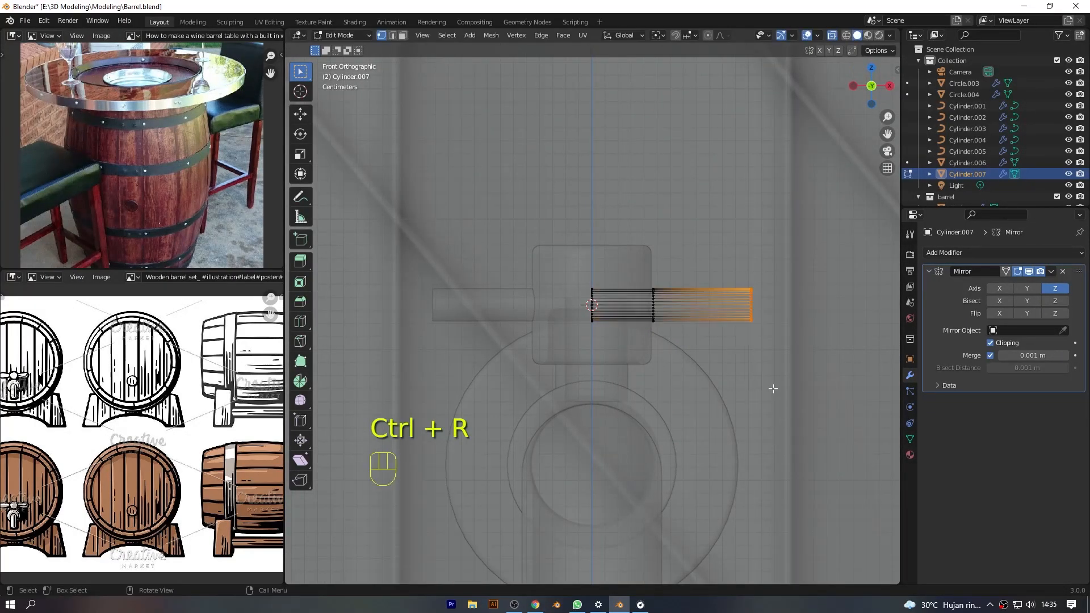
key("s")
left_click(732, 338)
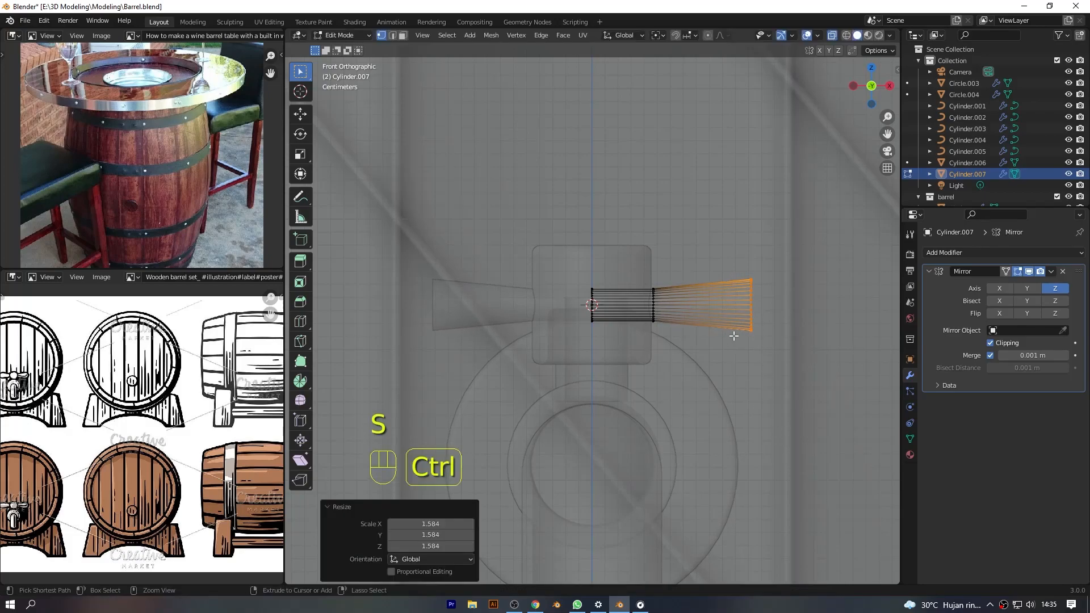
Add an edge loop halfway along the flared part of the handle and scale it by 1.197
key("ctrl+r")
left_click(731, 332)
key("s")
left_click(749, 378)
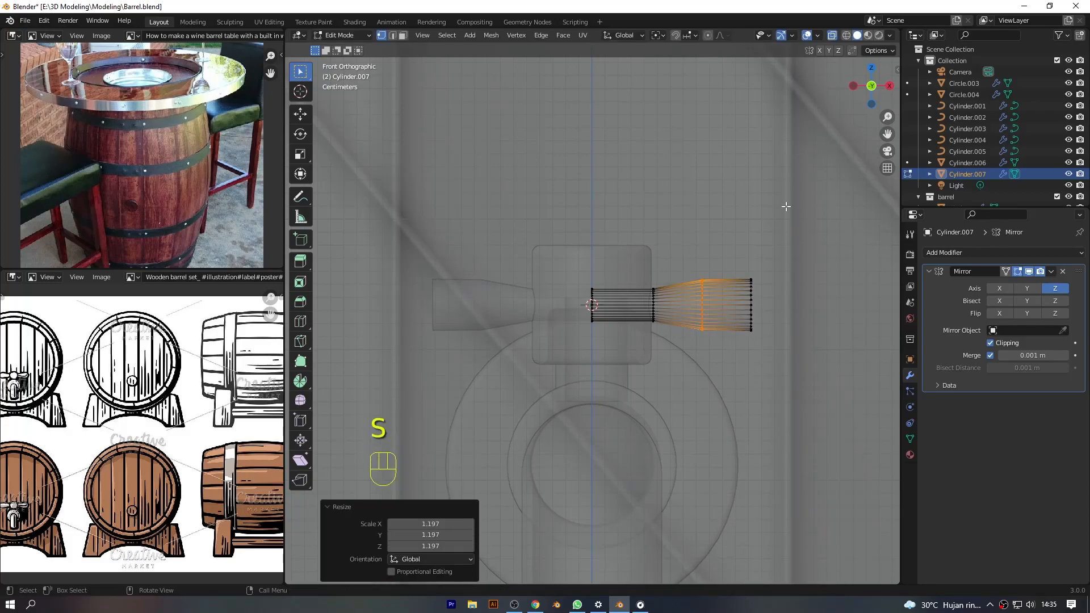
Turn off X-ray, return to Object Mode and shade the handle smooth
left_click(832, 36)
left_click_drag(872, 85, 884, 89)
key("Tab")
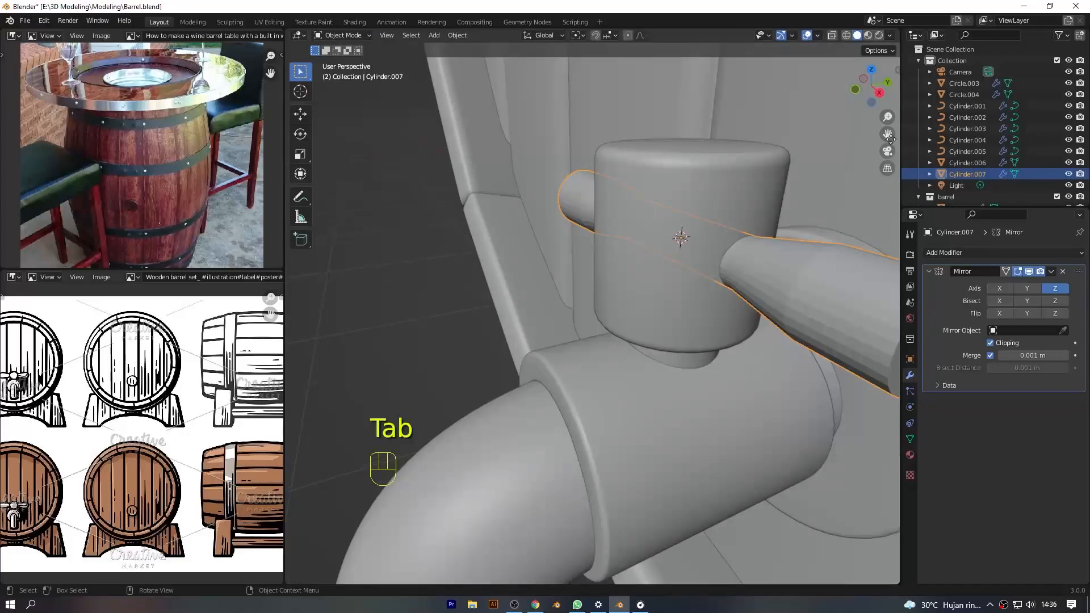
right_click(751, 292)
left_click(752, 291)
Add a Bevel modifier to the handle with an amount of 0.016 m and 5 segments
left_click(964, 252)
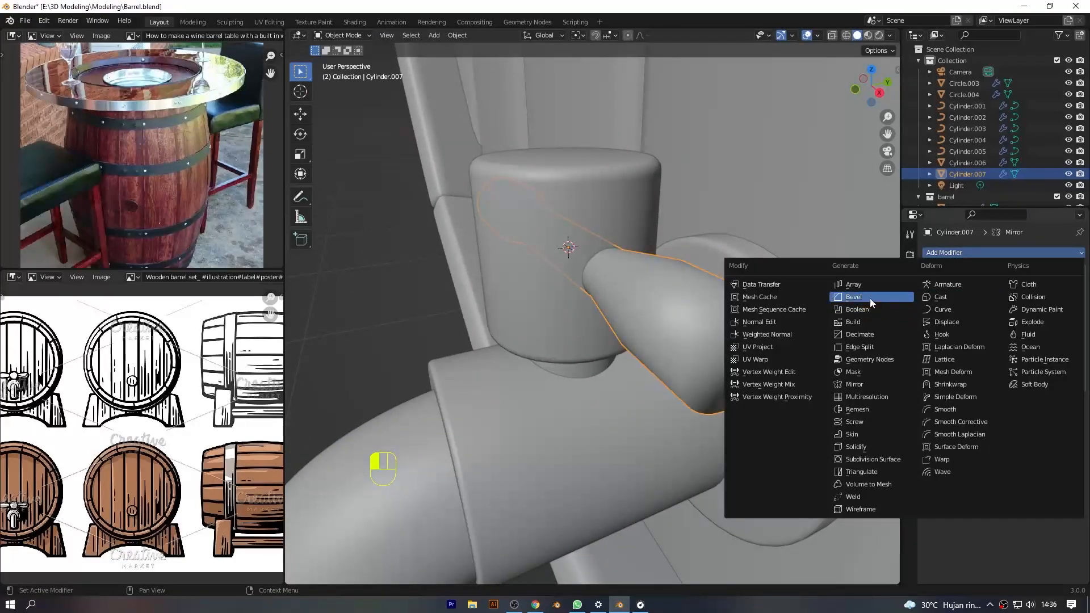
left_click(869, 297)
key("KP_1")
left_click_drag(1027, 444, 1065, 462, "shift")
right_click(734, 223)
left_click(734, 223)
scroll(759, 280, "down", 3)
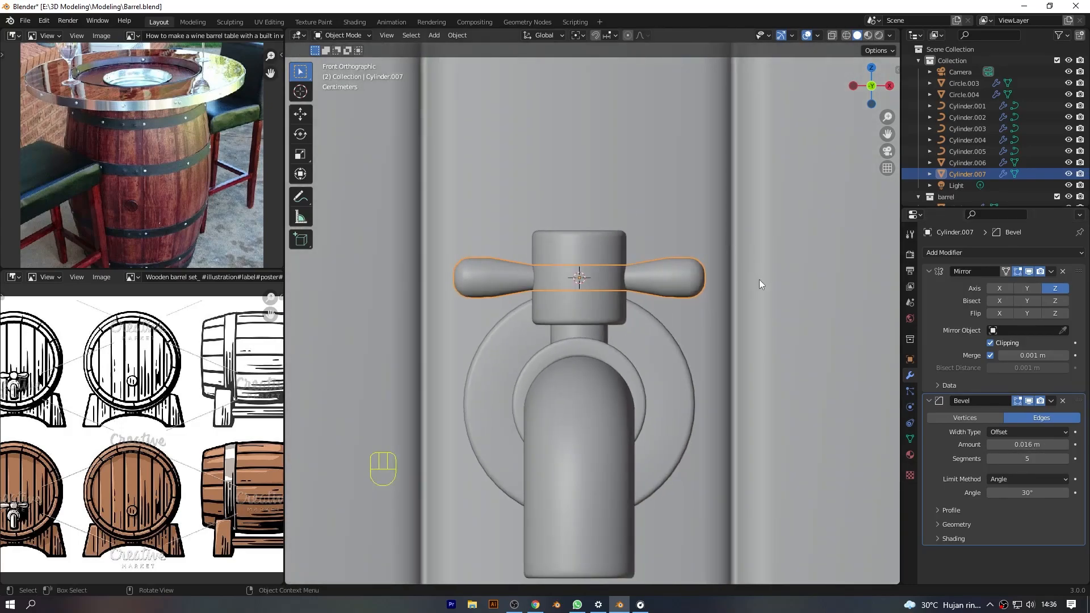
scroll(759, 280, "up", 2)
Add a Subdivision Surface modifier to the handle and set its viewport level to 2
left_click(1011, 253)
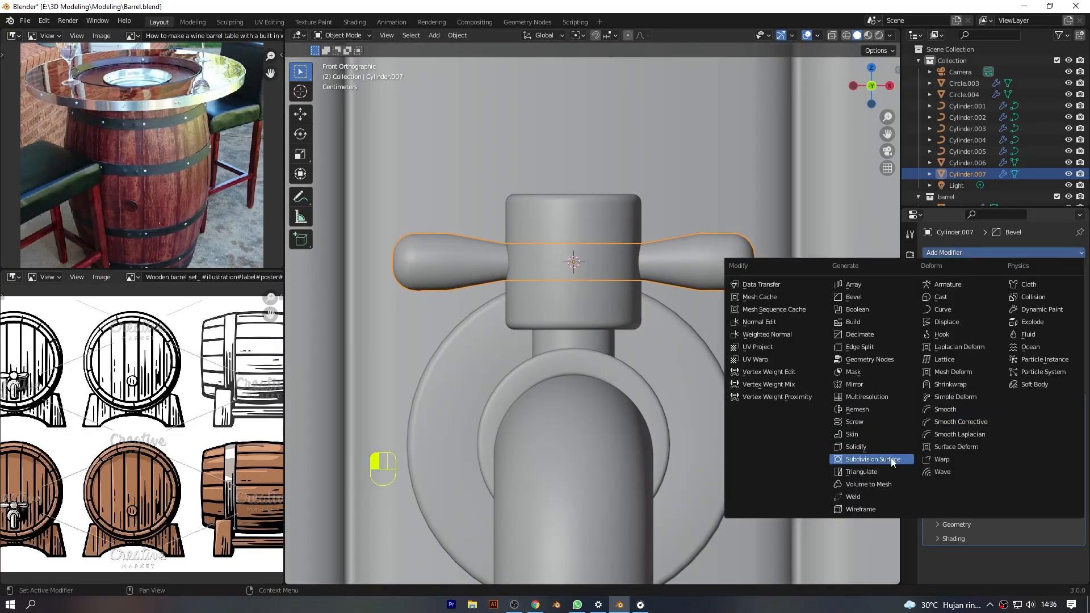
left_click(874, 459)
left_click(1065, 534)
scroll(768, 328, "down", 3)
scroll(634, 335, "up", 2)
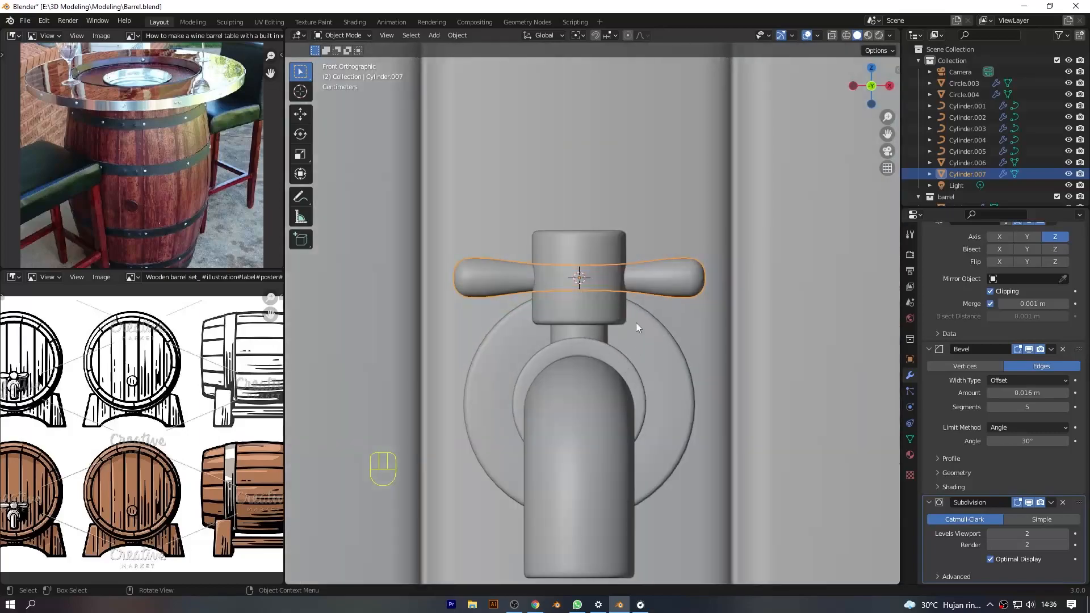
key("Tab")
key("alt+z")
key("alt+z")
key("n")
key("n")
scroll(695, 227, "down", 16)
key("Tab")
Deselect the handle, return to the front view and save the file
left_click(697, 271)
scroll(704, 261, "up", 7)
left_click_drag(856, 90, 780, 178)
key("KP_1")
key("ctrl+s")
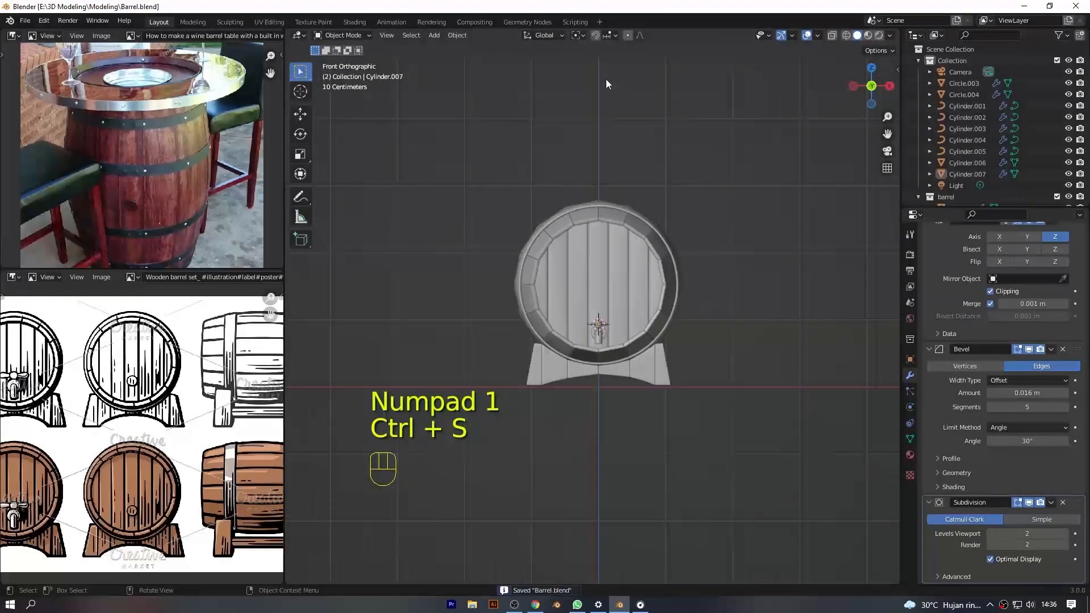
Select the tap's cap, handle, stem, sleeve, base flange and spout together
scroll(818, 135, "up", 7)
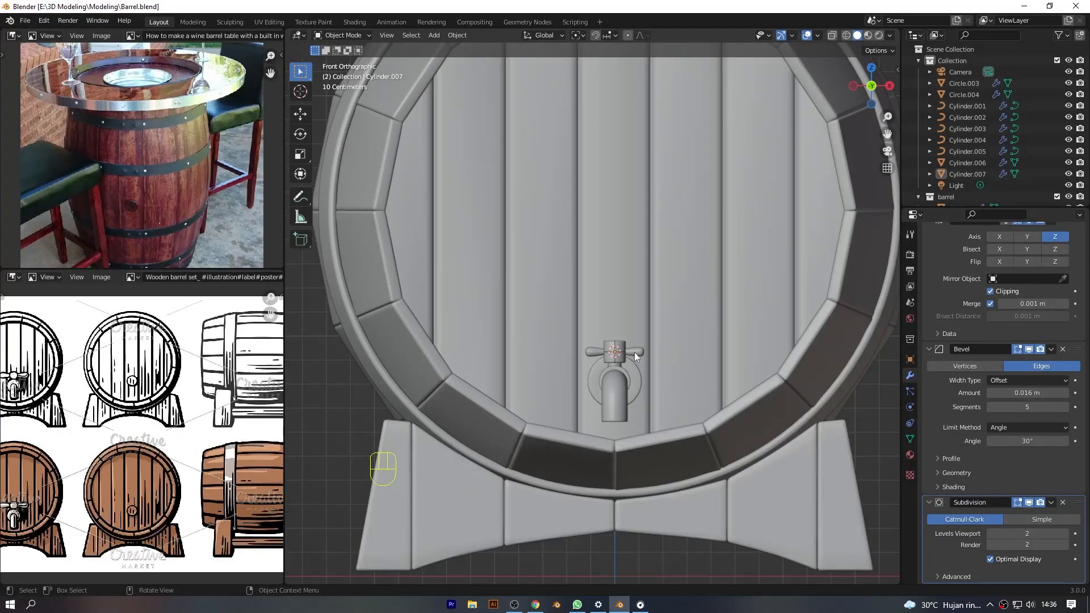
scroll(634, 352, "up", 3)
left_click(637, 380)
left_click(653, 383, "shift")
left_click(634, 400, "shift")
left_click(649, 414, "shift")
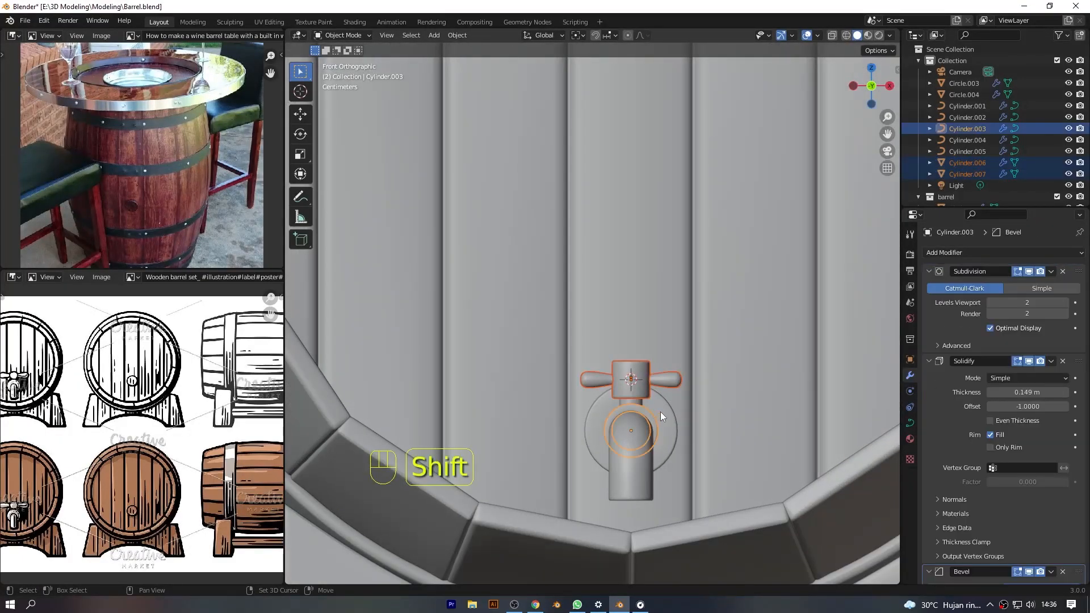
left_click(663, 412, "shift")
left_click_drag(868, 92, 786, 99)
left_click(588, 483, "shift")
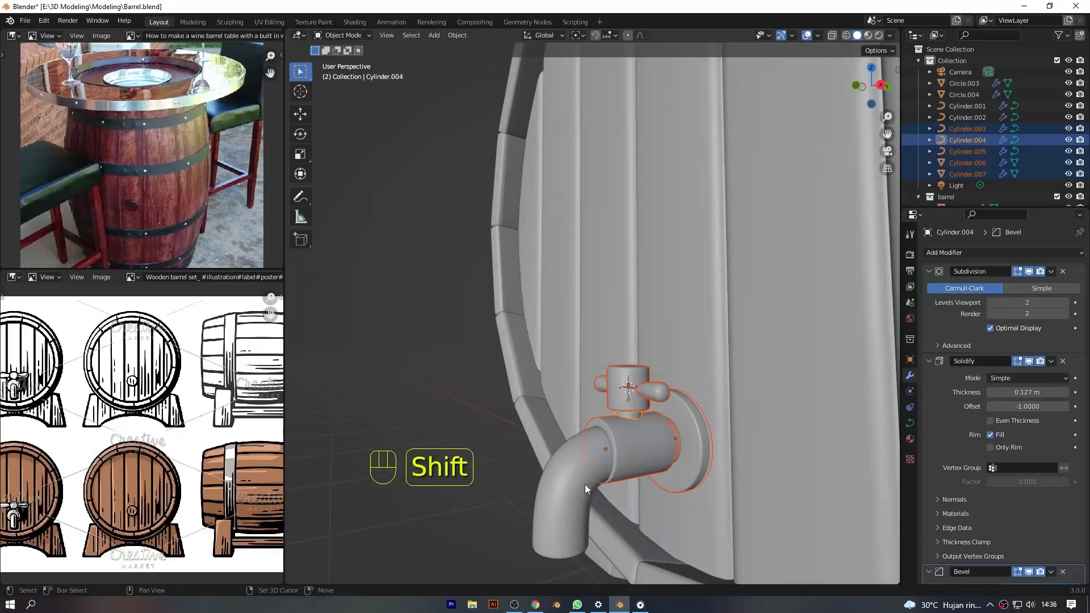
left_click(603, 472, "shift")
Try hiding the selected tap parts to check for any left out of the selection
key("h")
key("ctrl+a")
key("ctrl+z")
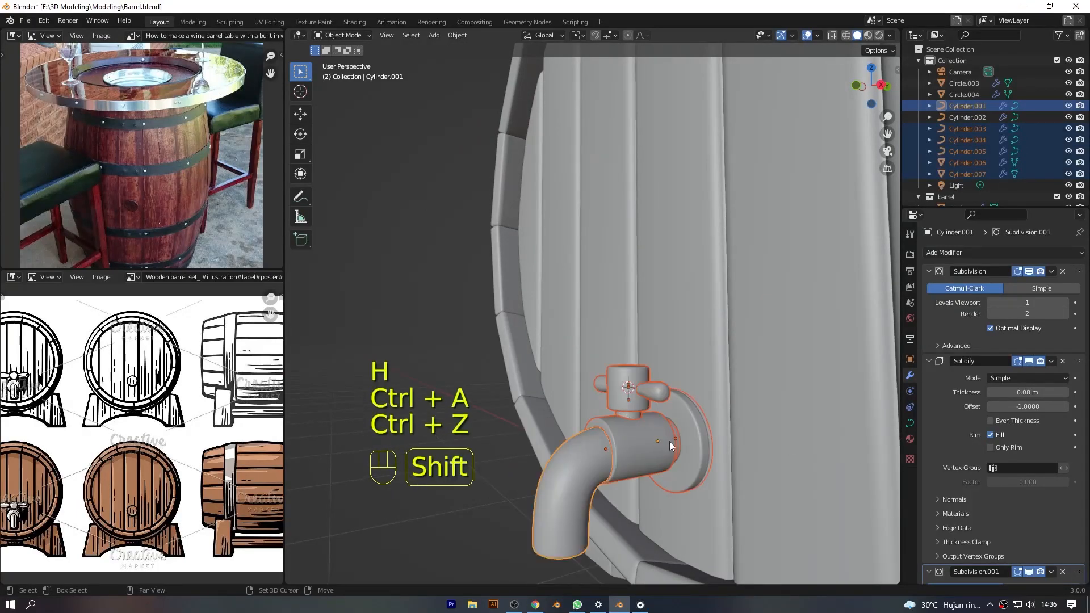
left_click(676, 441, "shift")
key("h")
key("ctrl+z")
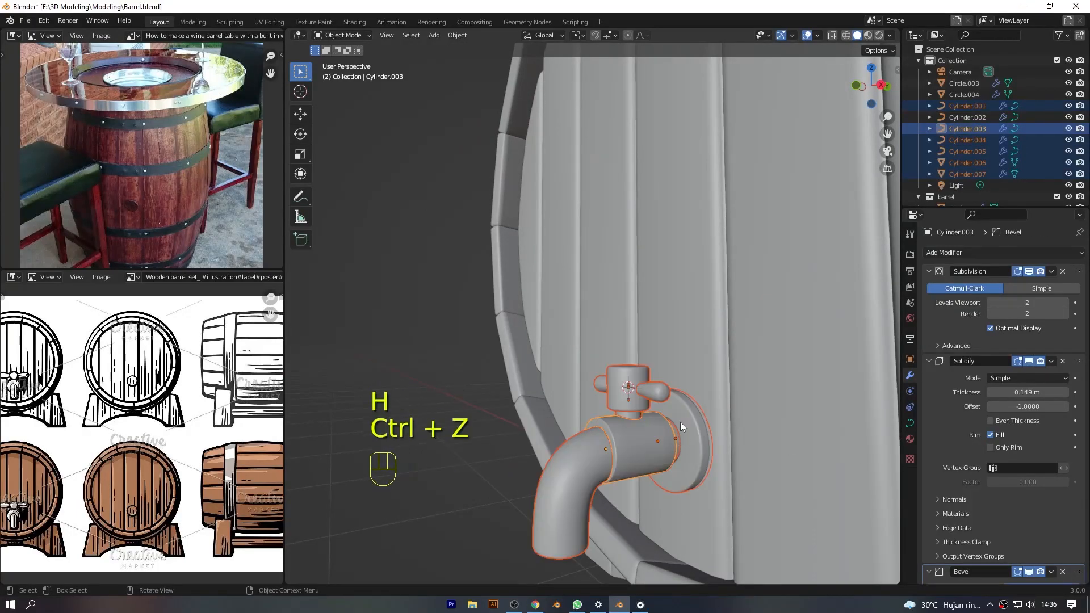
Add the short pipe between the sleeve and the base flange to the tap selection
scroll(678, 437, "up", 6)
left_click_drag(887, 134, 698, 3)
left_click(533, 325, "shift")
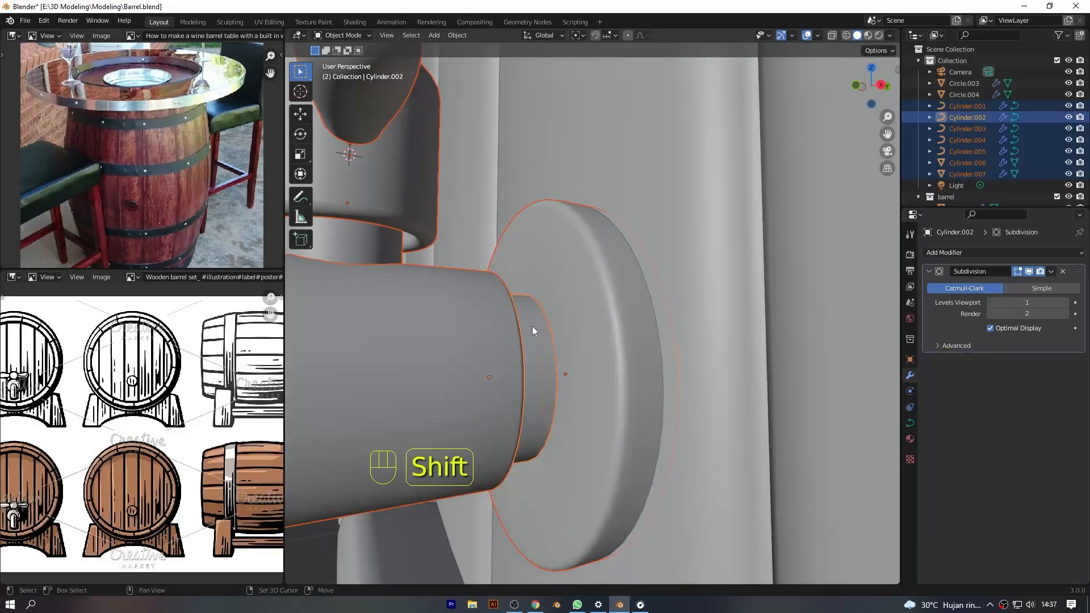
Scale the whole selected tap up slightly in the front view and deselect it
key("KP_1")
scroll(682, 378, "down", 8)
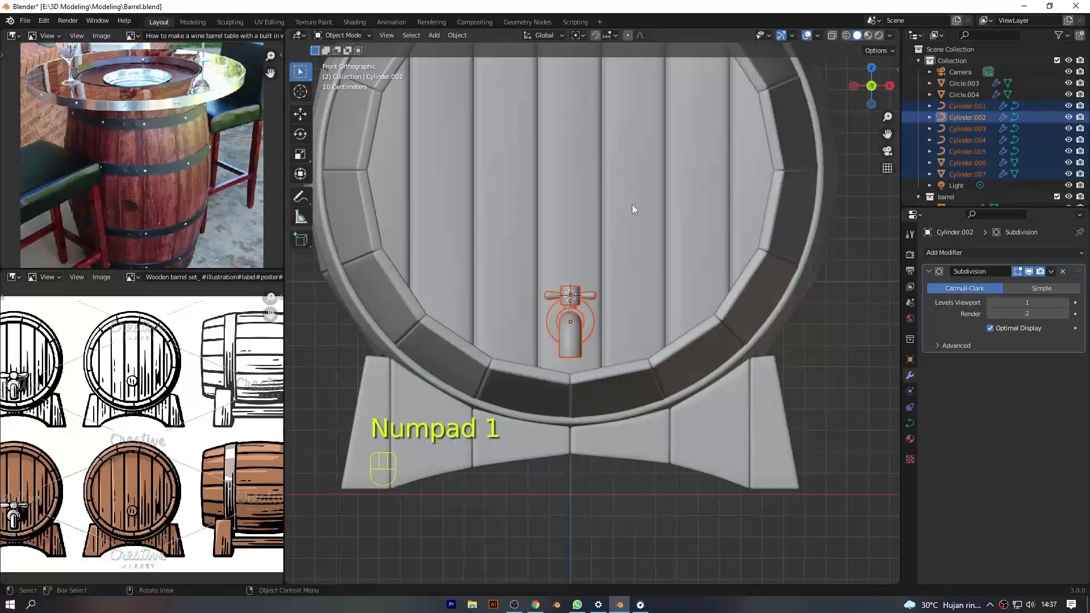
key("a")
key("ctrl+z")
key("s")
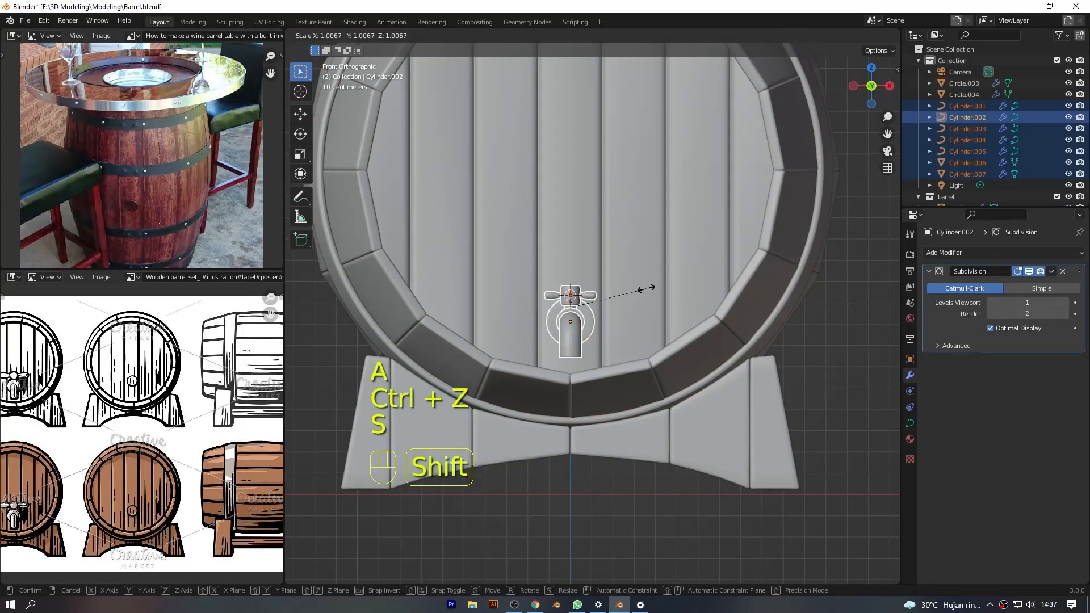
left_click(796, 331)
scroll(750, 292, "down", 6)
left_click(752, 284)
Duplicate the tap's base flange and move the copy about 2.71 m along Y to the barrel's back end
left_click_drag(858, 74, 763, 92)
scroll(561, 416, "up", 6)
left_click(588, 317)
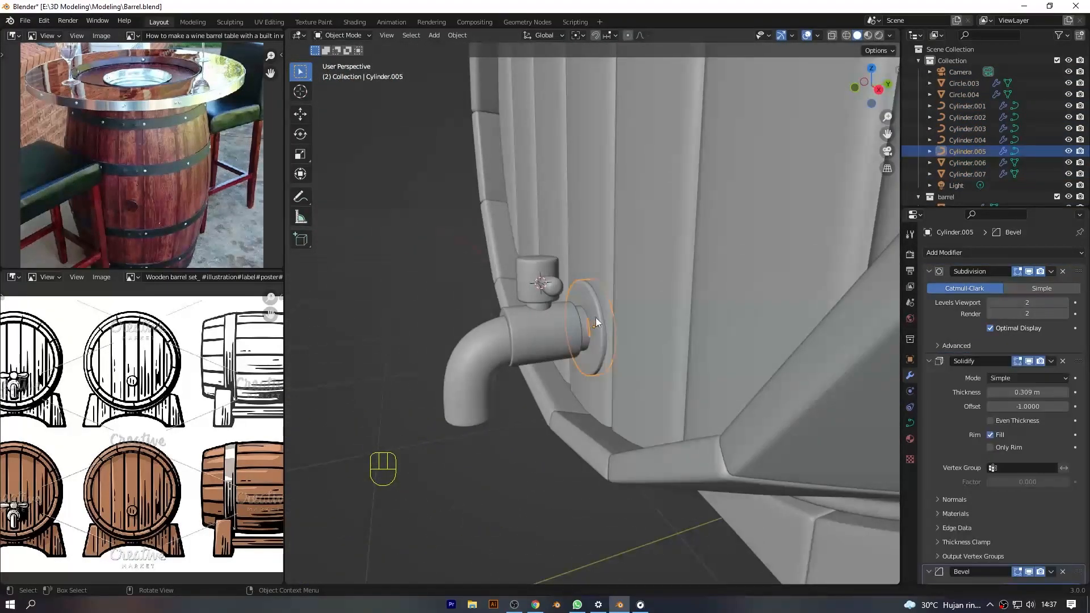
scroll(624, 295, "down", 8)
left_click(880, 90)
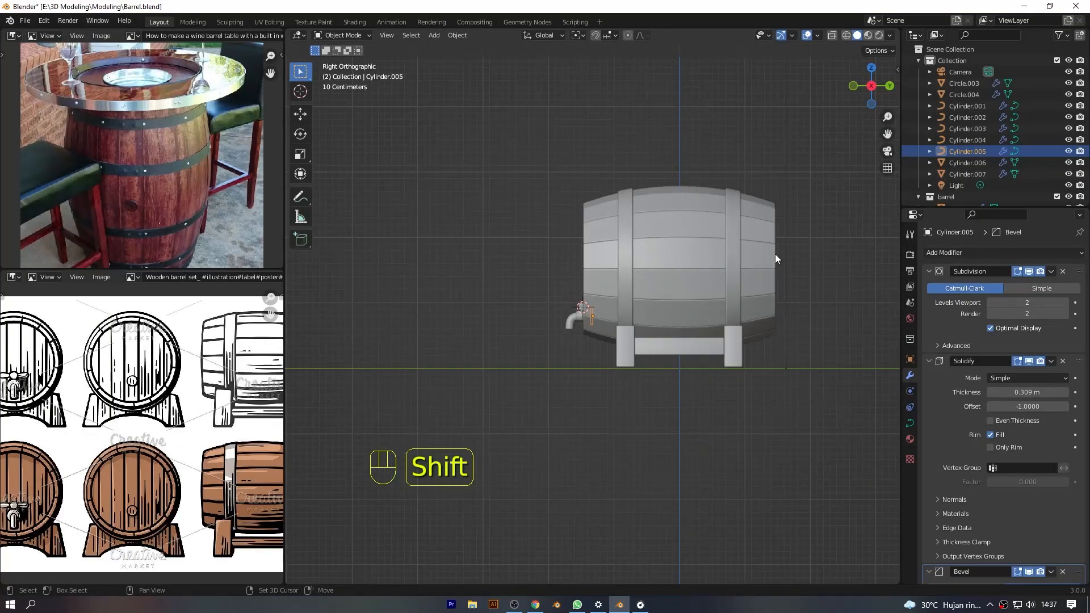
key("shift+d")
key("g")
left_click(691, 61)
Move the duplicated flange up along Z on the barrel's back face
middle_click_drag(691, 62, 780, 161)
left_click(888, 88)
left_click_drag(887, 129, 171, 136)
scroll(889, 124, "down", 5)
left_click(853, 86)
scroll(808, 145, "up", 5)
left_click_drag(888, 134, 1087, 98)
scroll(767, 217, "up", 2)
key("g")
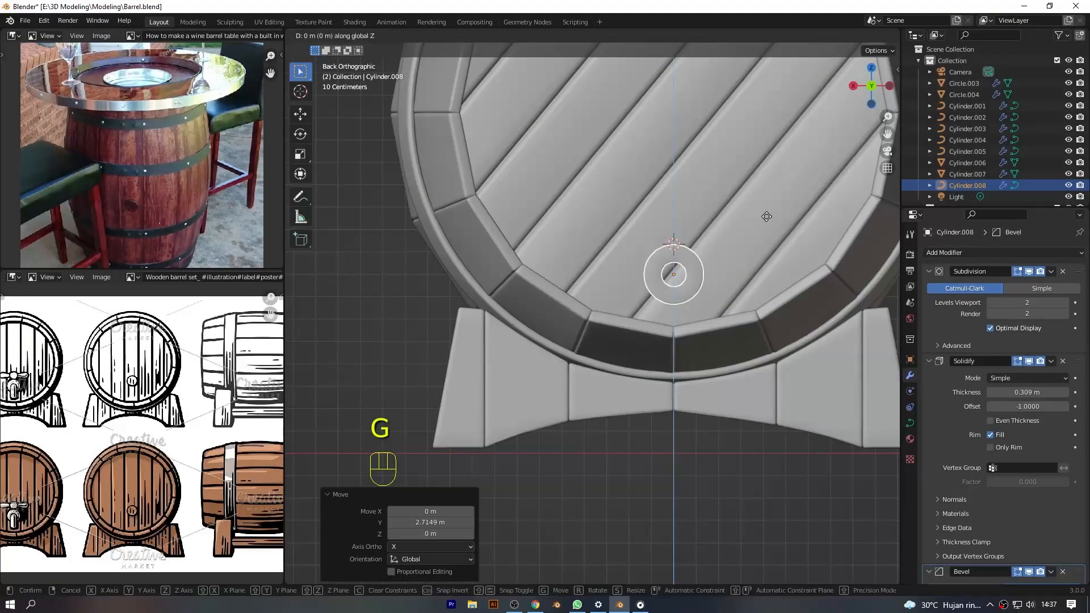
left_click(772, 170)
Snap the 3D cursor to the duplicated flange and return to the back view
left_click_drag(857, 89, 786, 132)
key("shift+s")
key("2")
key("KP_1")
key("ctrl+KP_1")
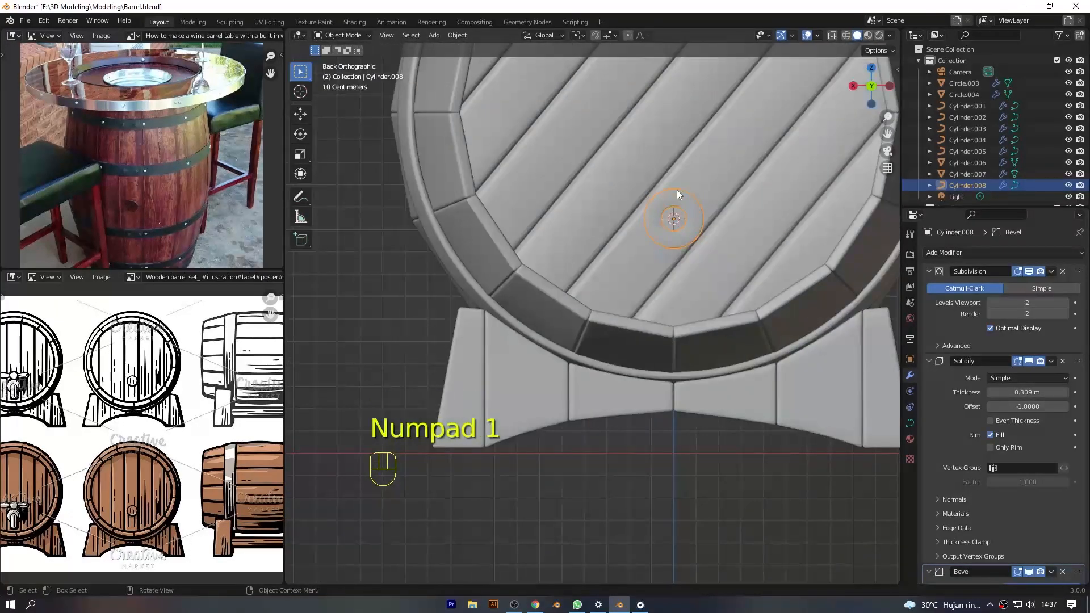
Rotate the barrel's back lid geometry by about -40° in the back view so its planks run vertically
scroll(697, 199, "down", 4)
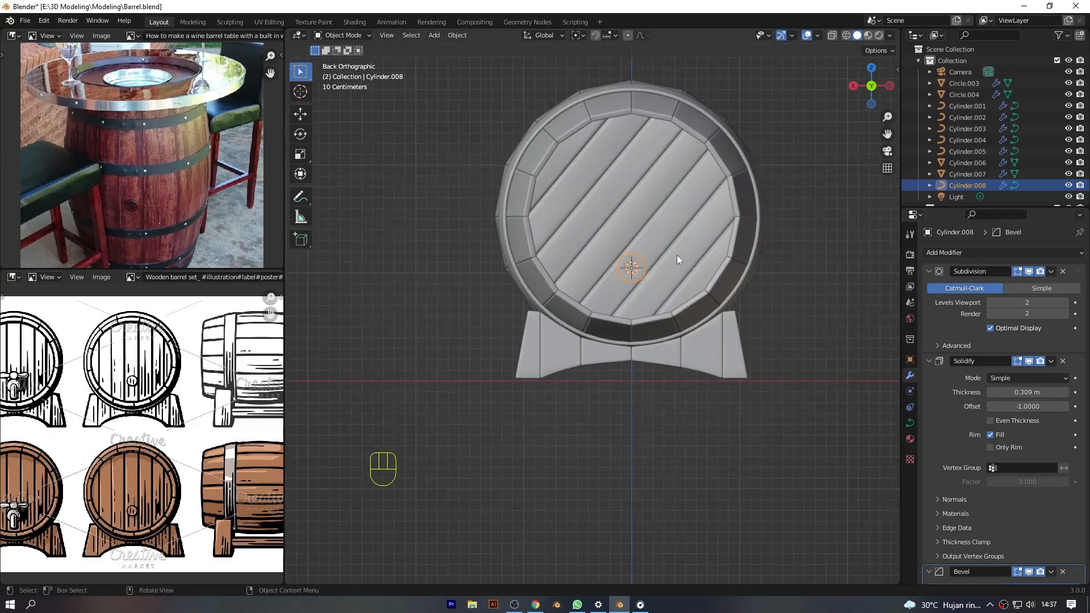
left_click(678, 250)
key("Tab")
key("alt+z")
left_click_drag(871, 86, 887, 91)
left_click_drag(742, 165, 857, 499)
left_click(887, 89)
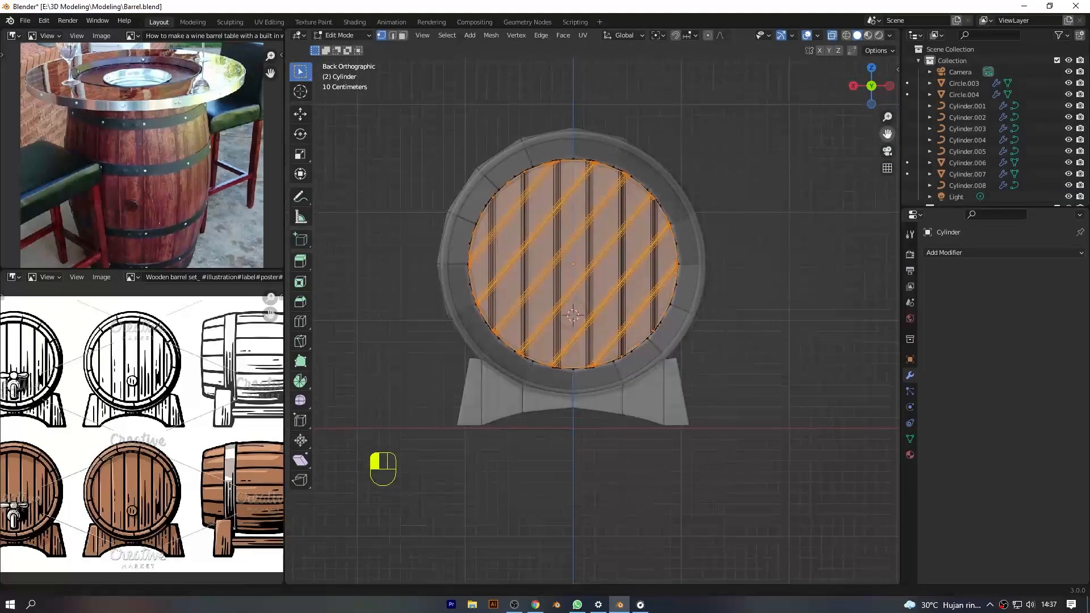
key("r")
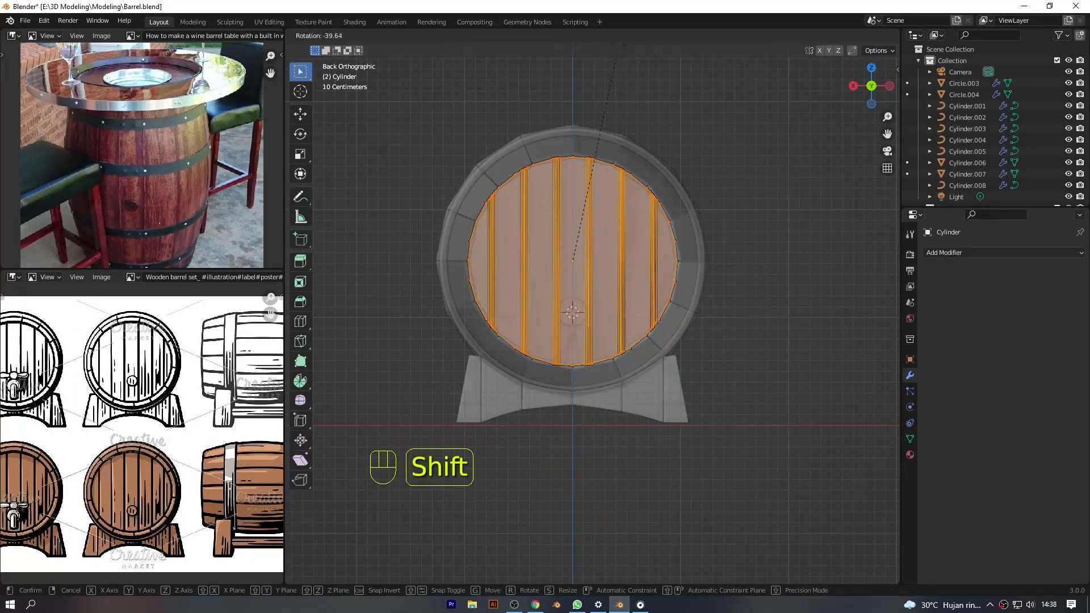
left_click(613, 73)
key("Tab")
scroll(547, 284, "up", 5)
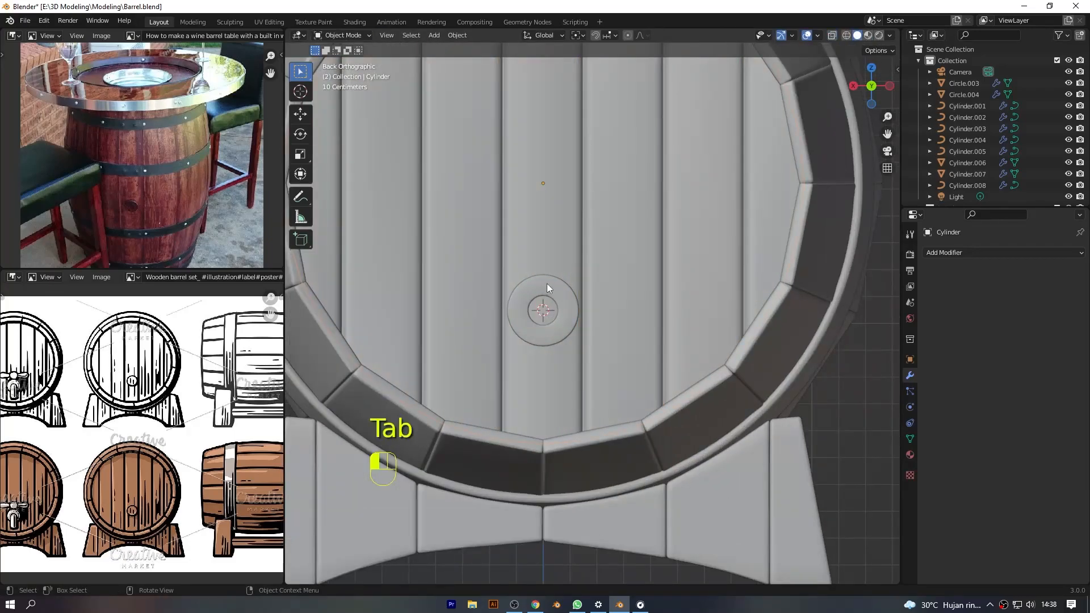
Remove the Subdivision, Solidify and Bevel modifiers from the duplicated flange on the back and convert it to a mesh
left_click(547, 284)
left_click_drag(871, 86, 884, 110)
scroll(560, 288, "up", 4)
left_click(1063, 272)
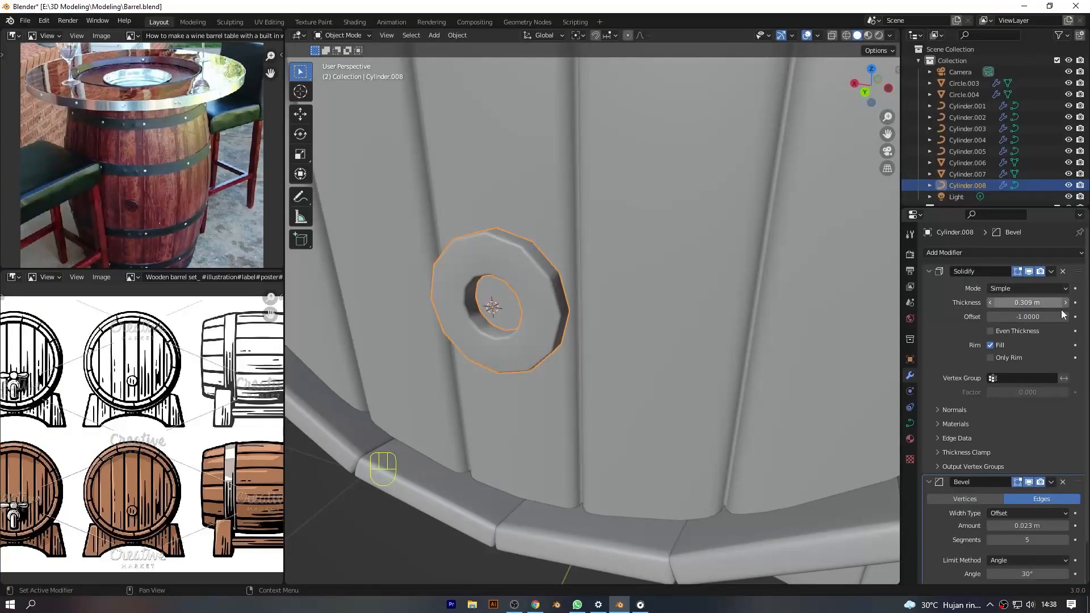
left_click(1063, 272)
left_click(1063, 271)
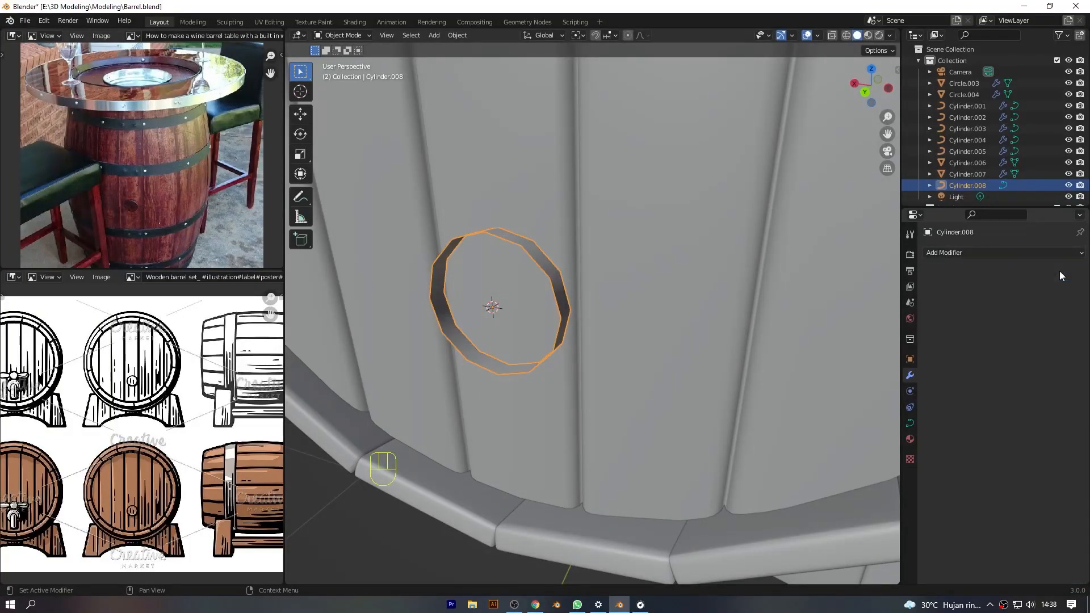
key("q")
left_click(746, 344)
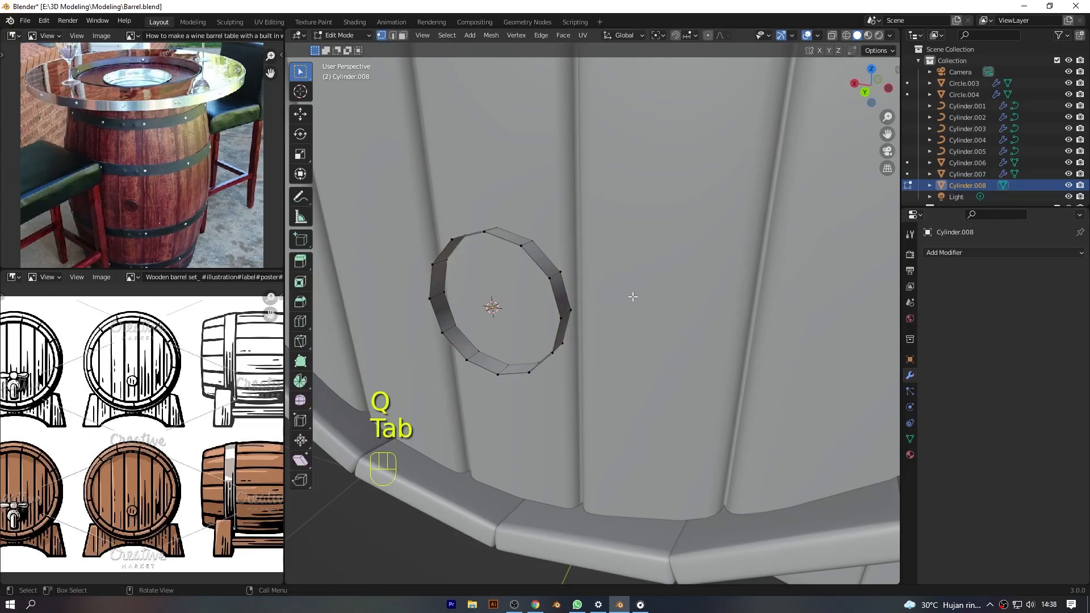
Fill the open outer edge loop of the flange ring with a face to make a solid cap
key("Tab")
scroll(638, 261, "down", 6)
key("alt+z")
key("alt+z")
scroll(537, 265, "up", 5)
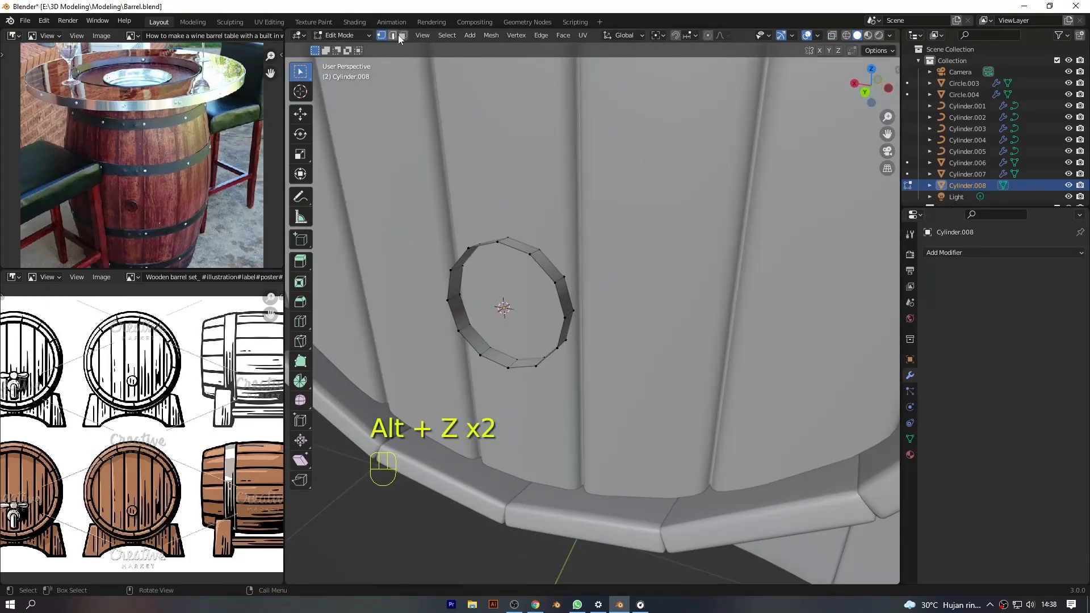
left_click(393, 36)
scroll(568, 323, "down", 3)
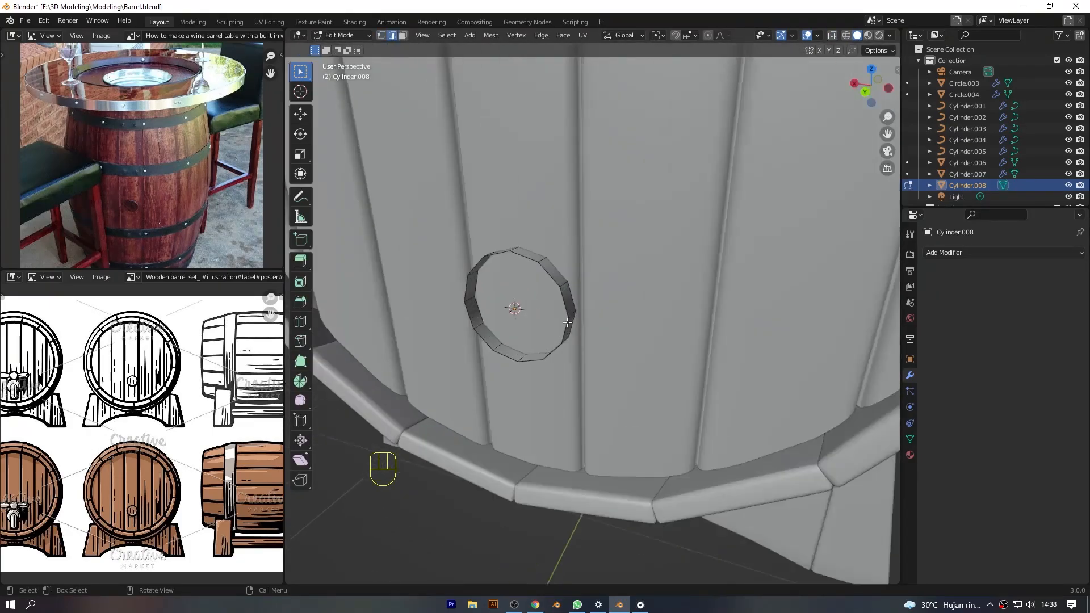
scroll(567, 323, "up", 3)
left_click(535, 307, "alt+shift")
key("f")
key("Tab")
Add a Bevel modifier to the back cap with 3 segments and an amount of 0.044 m
left_click_drag(856, 84, 873, 121)
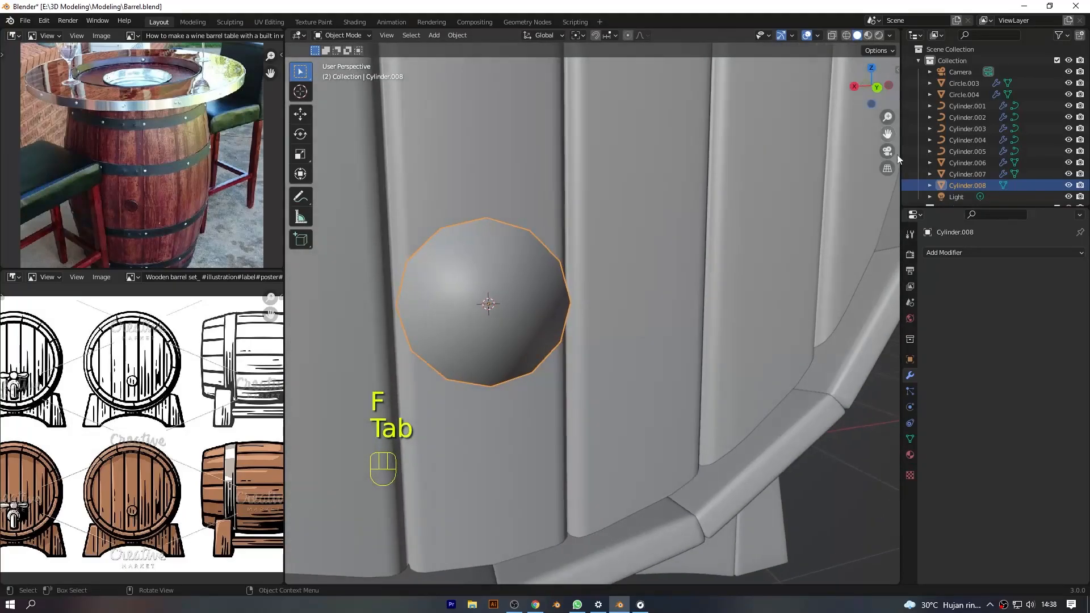
left_click(963, 255)
left_click(864, 298)
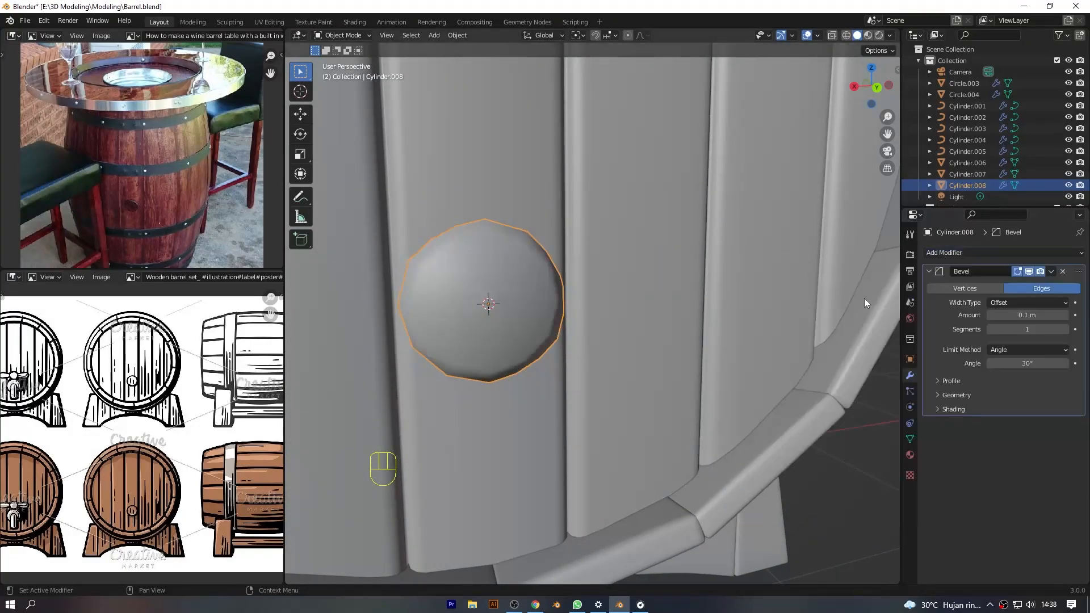
left_click(1065, 329)
left_click_drag(1036, 316, 1005, 315, "shift")
Add a Subdivision modifier to the back cap, set its viewport levels to 3, and remove the Bevel modifier
left_click(984, 254)
left_click(873, 459)
key("KP_1")
left_click(889, 86)
left_click(889, 86)
left_click_drag(1079, 425, 1065, 248)
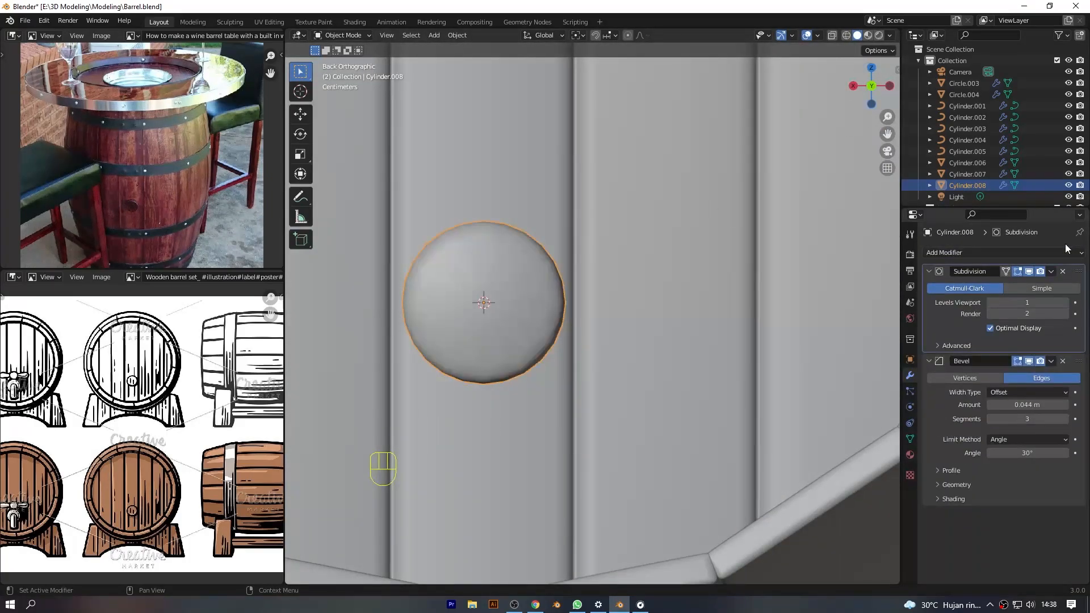
left_click(1066, 303)
key("KP_1")
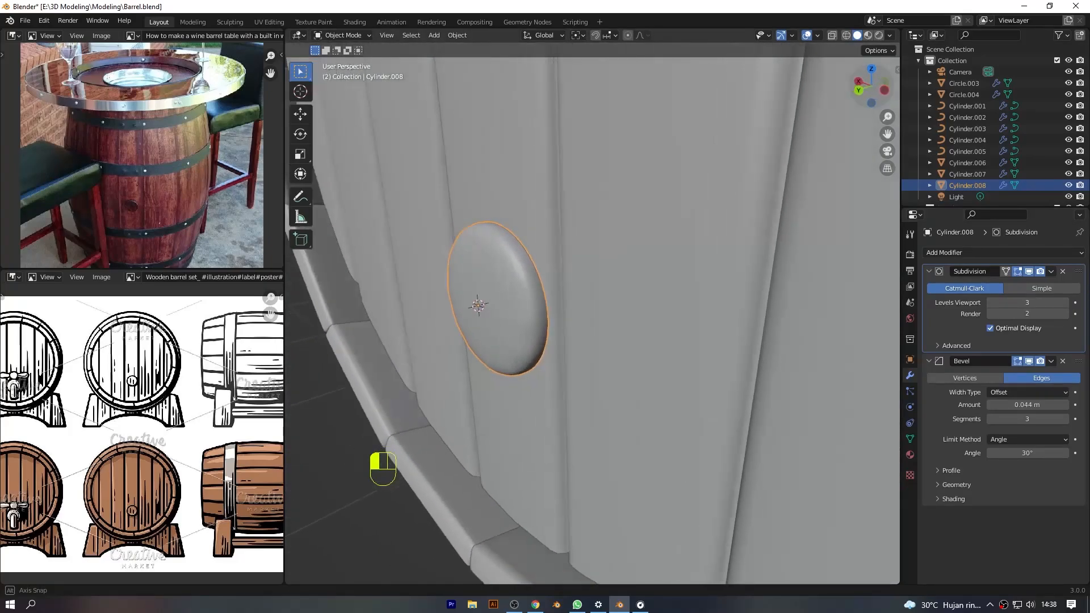
left_click(854, 86)
left_click(854, 86)
left_click(1063, 361)
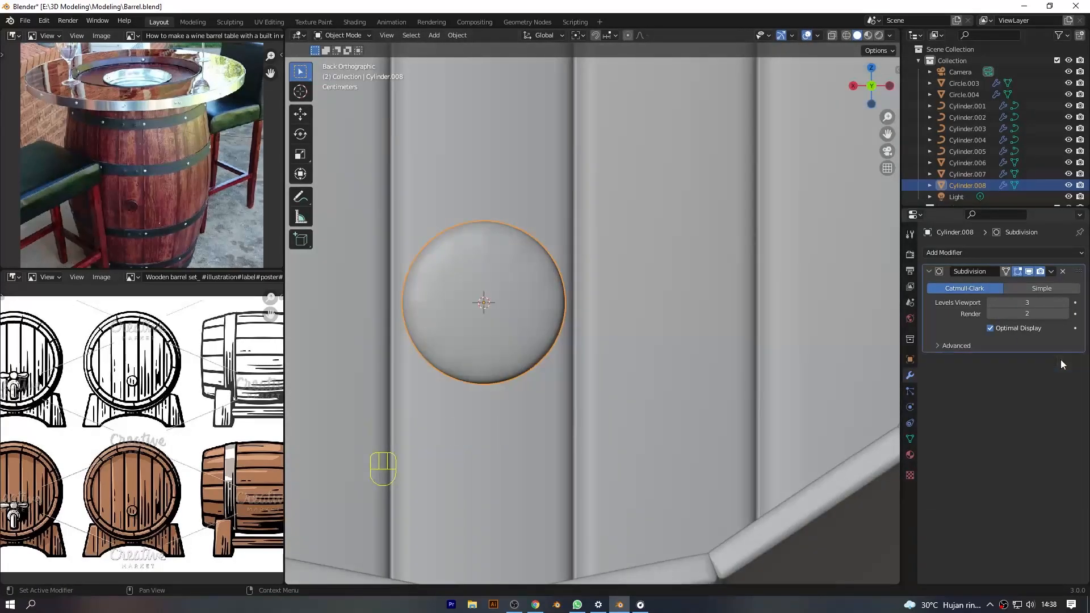
Try a mean crease of about 0.68 on the cap's outer edge loop and undo it
key("Tab")
left_click_drag(871, 85, 840, 100)
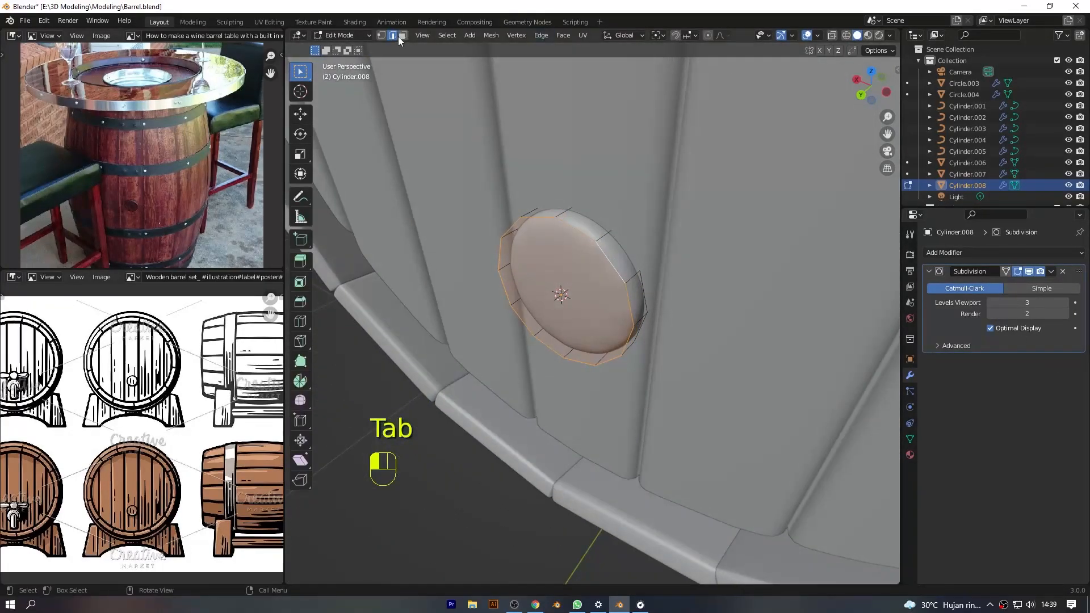
key("n")
mouse_move(831, 191)
left_mouse_down()
mouse_move(868, 191)
mouse_move(817, 192)
mouse_move(851, 192)
left_mouse_up()
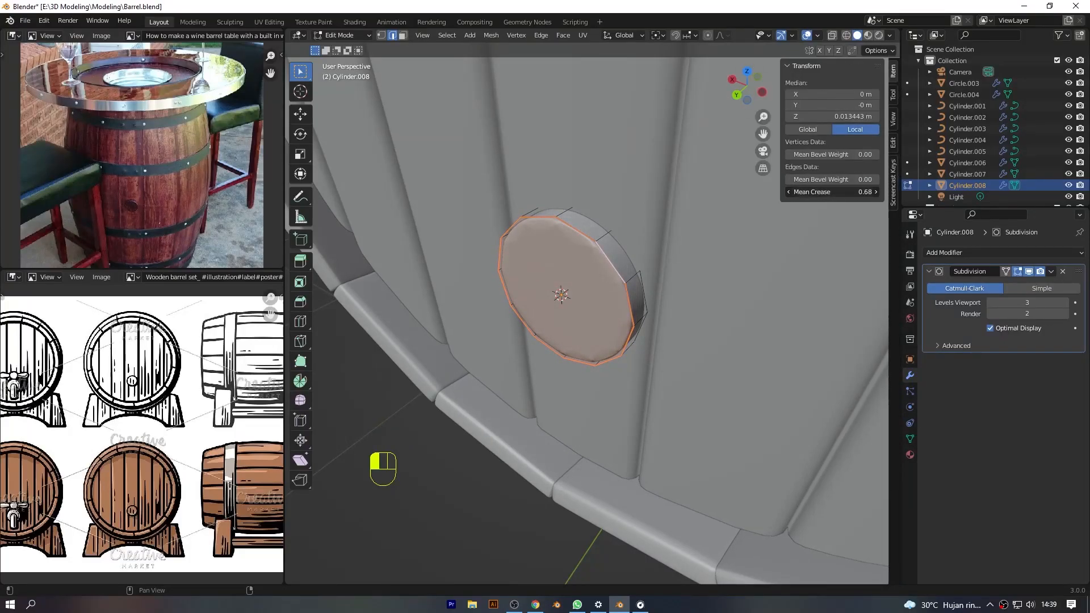
key("ctrl+z")
key("ctrl+z")
Add a Bevel modifier to the cap, place it above the Subdivision, and set its limit method to Weight
left_click(954, 254)
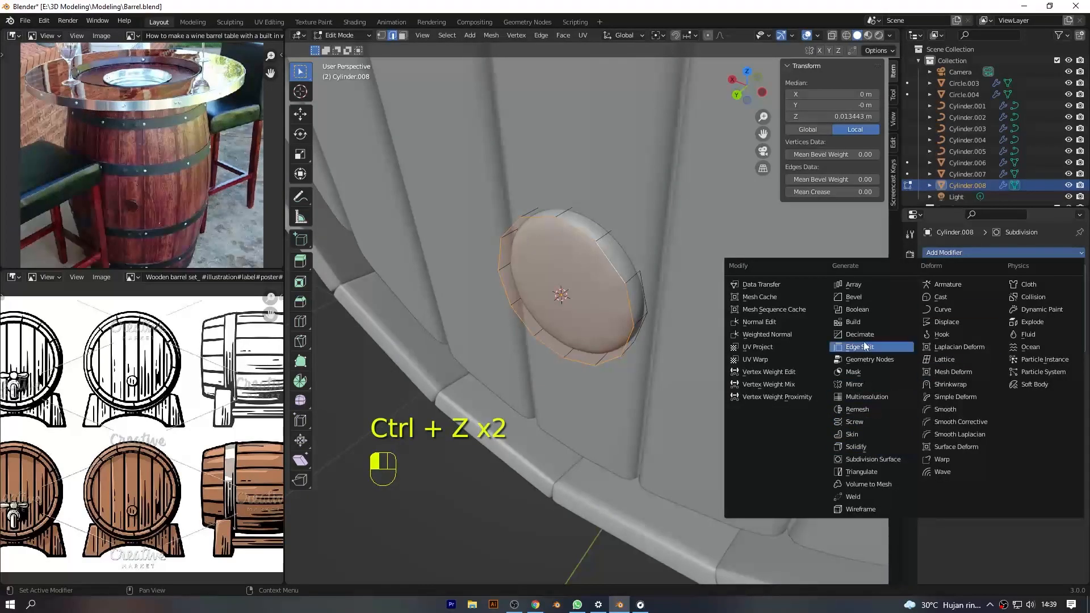
left_click(863, 297)
left_click_drag(1079, 361, 1077, 271)
left_click(976, 395)
left_click(945, 393)
left_click(940, 380)
left_click(940, 380)
left_click(979, 392)
left_click(979, 392)
left_click(1013, 350)
left_click(1016, 398)
Increase the mean bevel weight of the cap's outer edge loop and return to Object Mode
left_click_drag(826, 179, 854, 179)
key("m")
key("n")
key("Tab")
Deselect the back cap, check the whole barrel from the front and in perspective, and save Barrel.blend
key("KP_1")
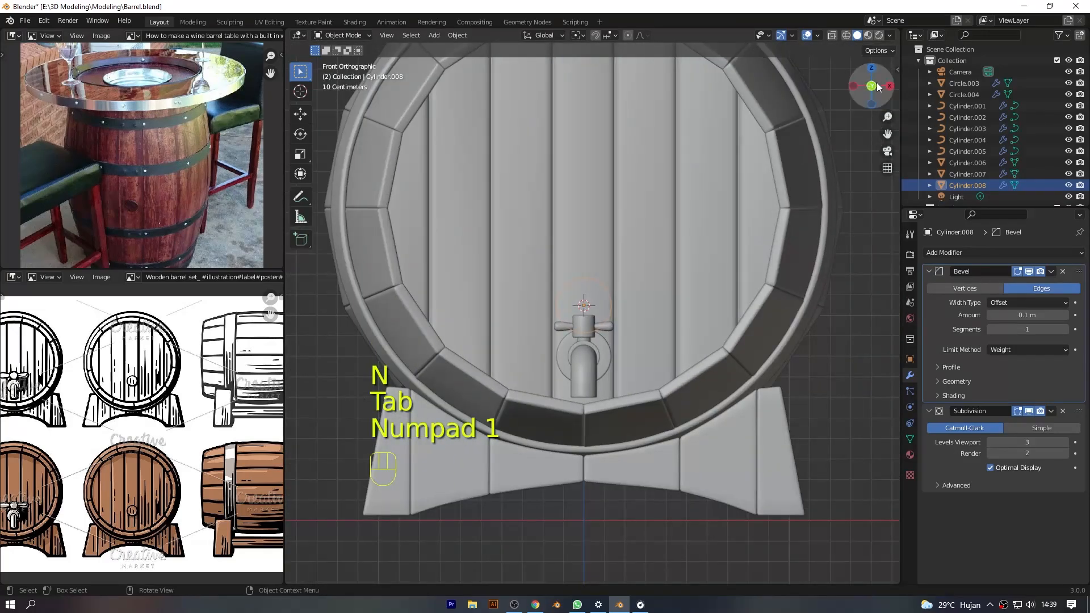
left_click_drag(877, 87, 803, 105)
scroll(877, 87, "down", 5)
left_click(823, 125)
left_click_drag(871, 89, 812, 138)
key("KP_1")
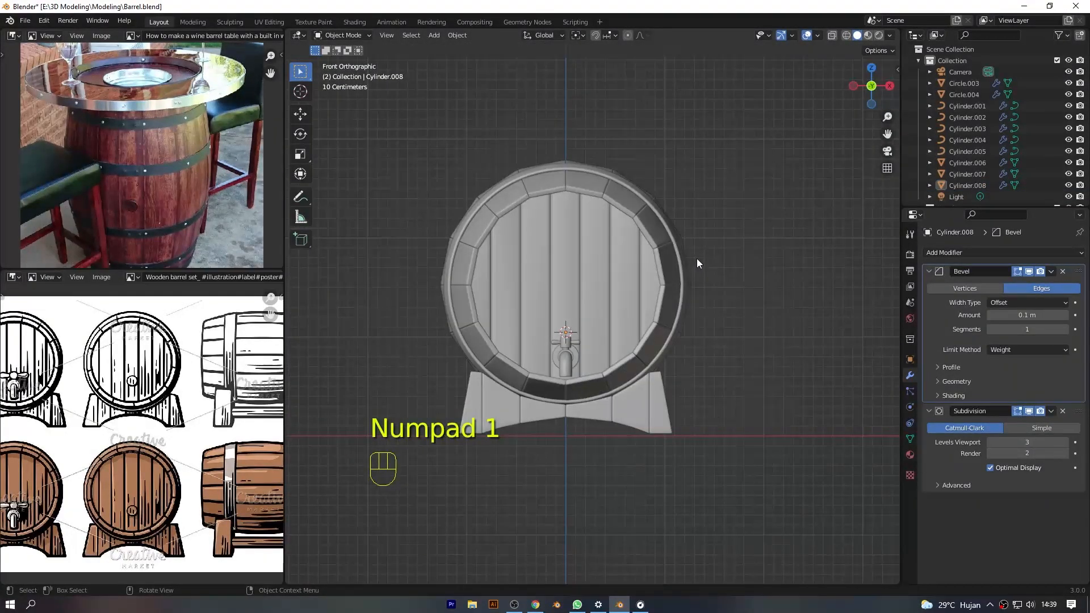
scroll(695, 239, "down", 3)
left_click_drag(871, 85, 888, 93)
scroll(809, 238, "up", 4)
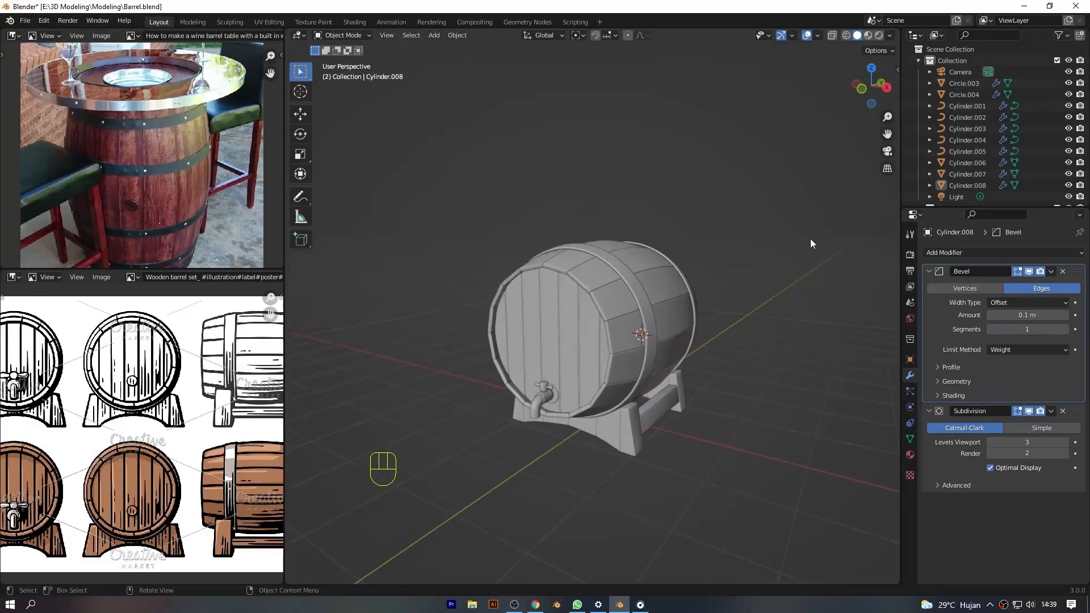
key("ctrl+s")
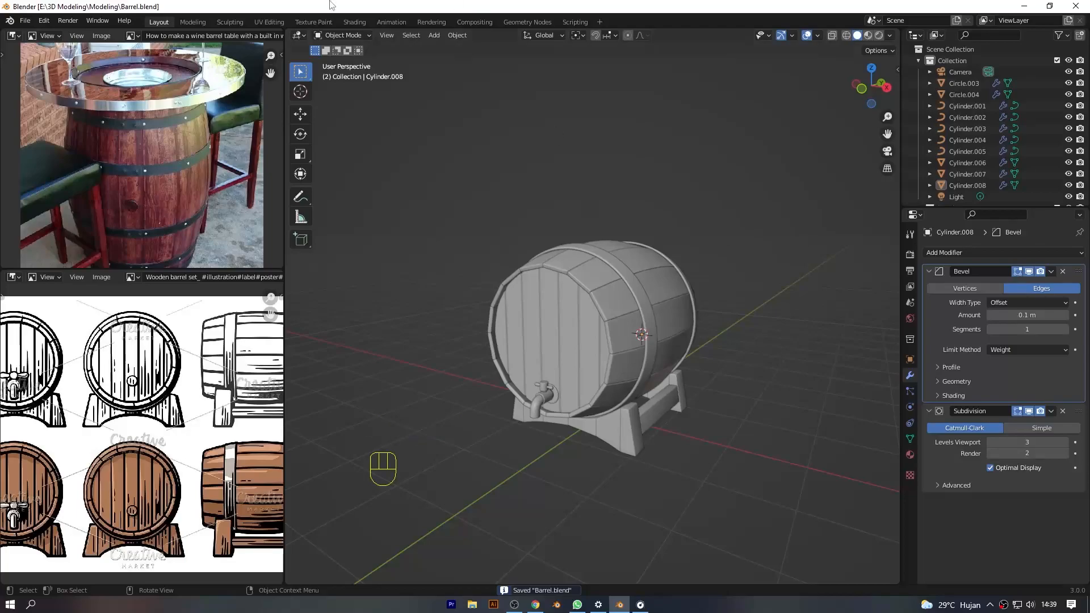
Switch to the Modeling workspace and return to Object Mode
left_click(196, 22)
key("KP_0")
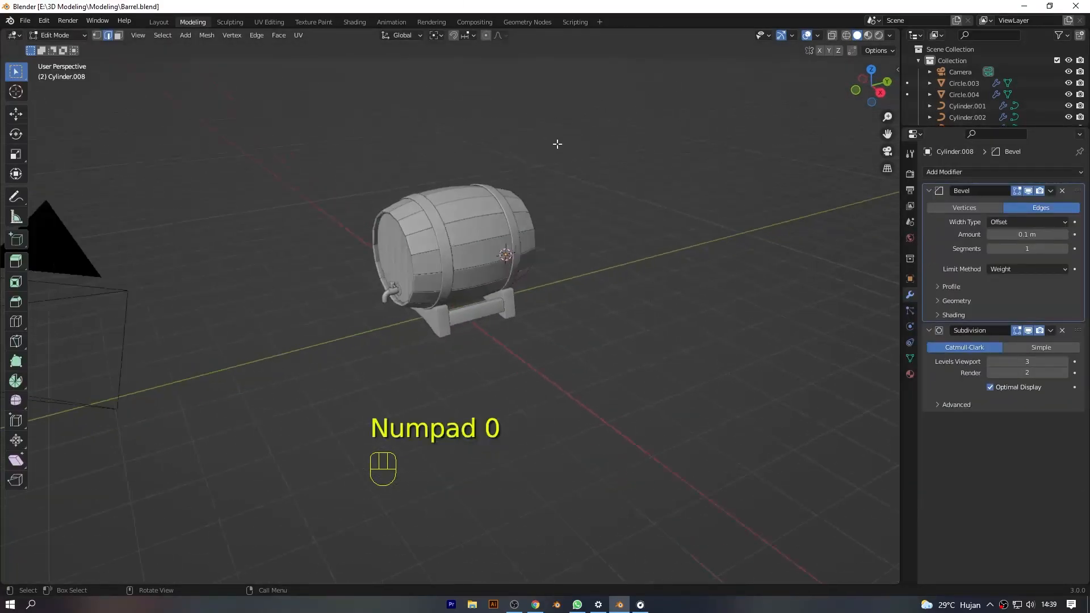
key("KP_1")
key("Tab")
Change the pivot point, scale the barrel hoops' geometry down to about 0.99 in Edit Mode, and deselect them
left_click_drag(867, 76, 878, 83)
scroll(746, 159, "up", 2)
left_click(591, 141)
key("Tab")
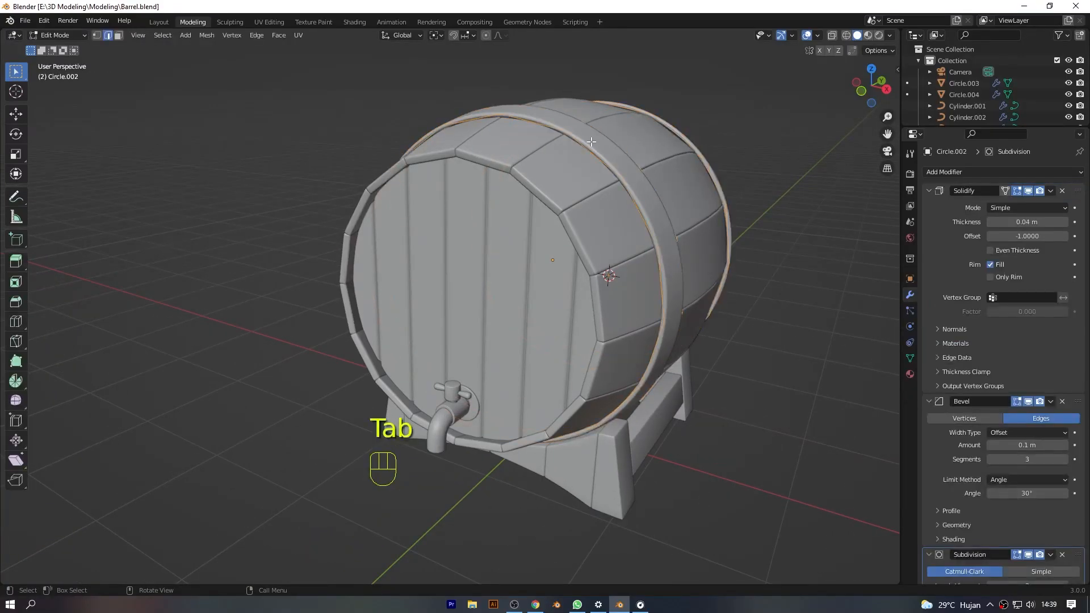
left_click(441, 35)
left_click(450, 73)
key("s")
key("shift")
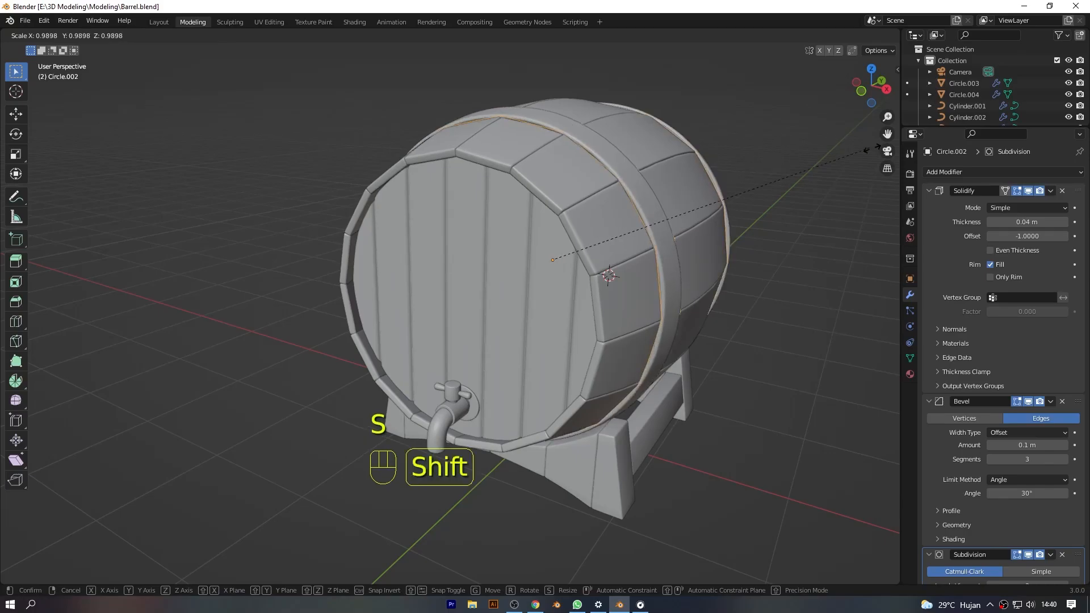
left_click(853, 150)
key("Tab")
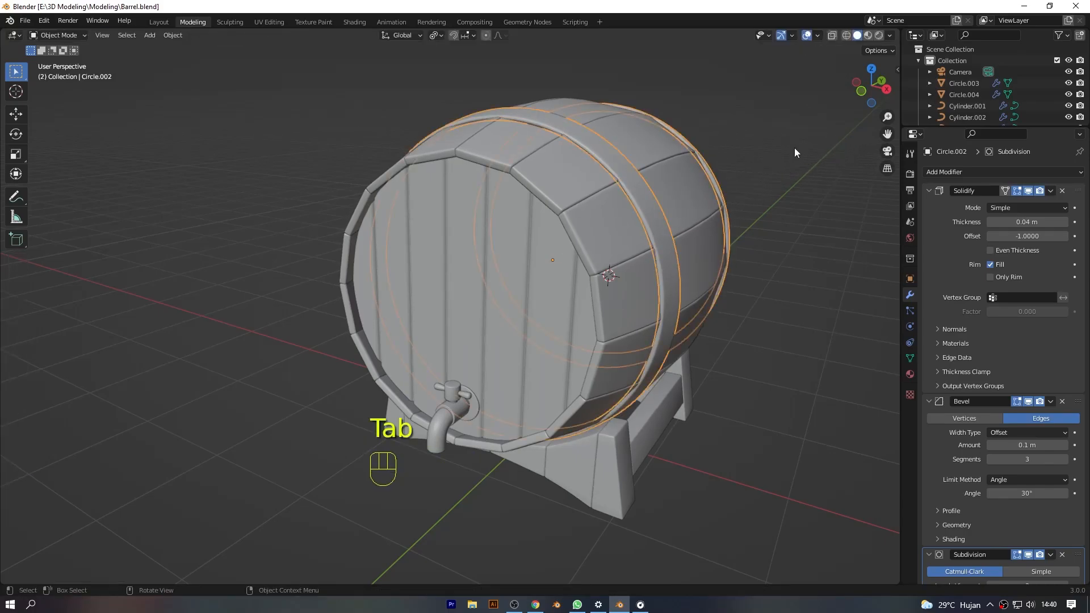
left_click(796, 148)
Turn on rendered viewport shading and assign an Environment Texture to the world's background color
scroll(806, 136, "down", 4)
mouse_move(856, 90)
left_mouse_down()
mouse_move(954, 92)
mouse_move(857, 73)
left_mouse_up()
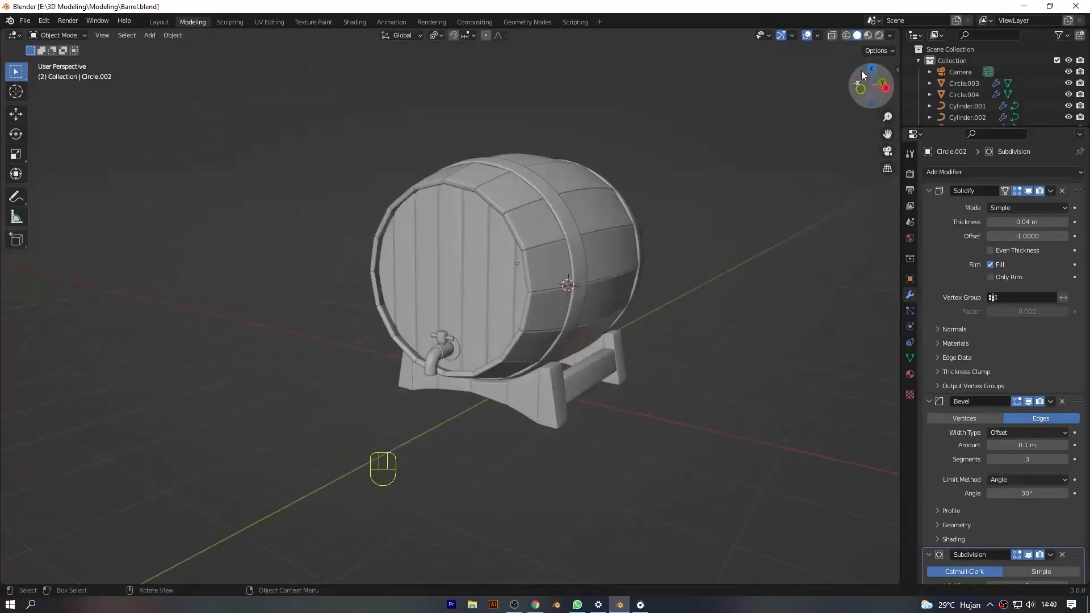
left_click(875, 36)
left_click(910, 374)
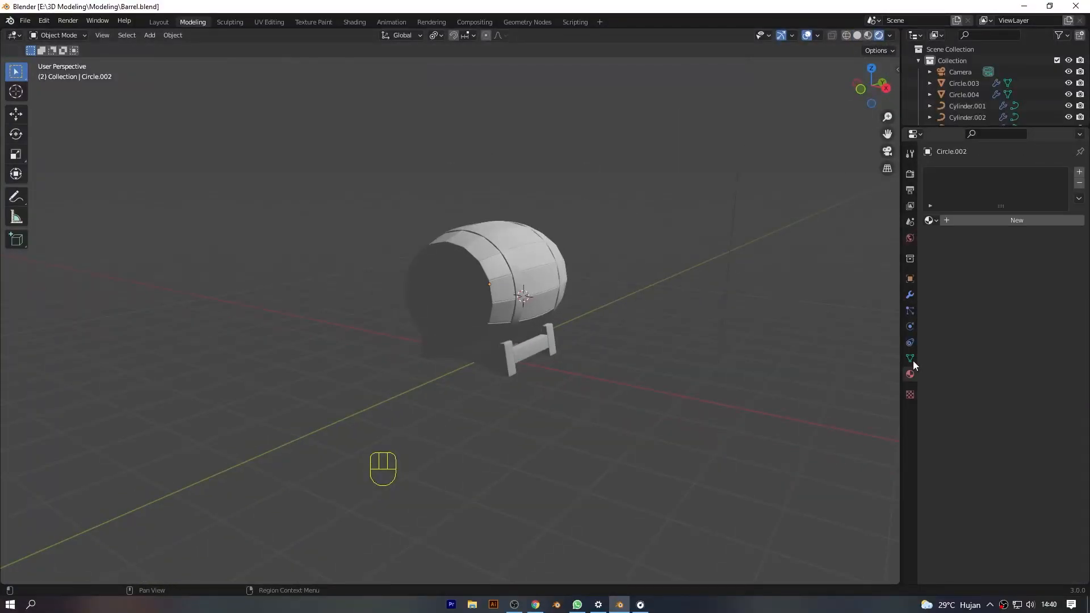
left_click(909, 238)
left_click(992, 248)
left_click(881, 286)
Open the image browser for the environment texture and browse the folders on Local Disk (E:)
left_click(1049, 262)
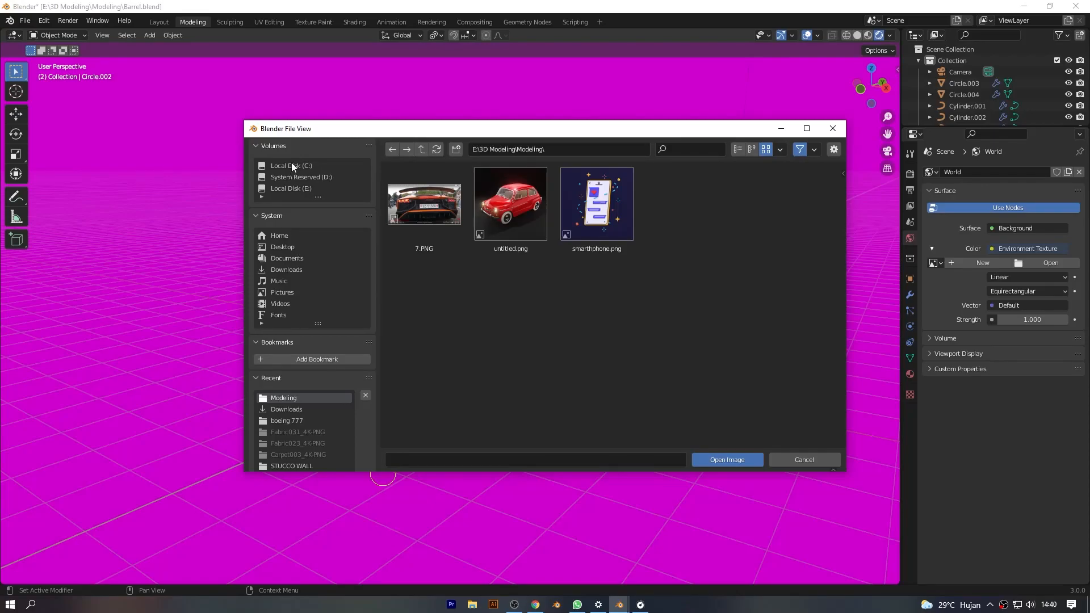
left_click(291, 165)
left_click(298, 187)
scroll(631, 242, "down", 2)
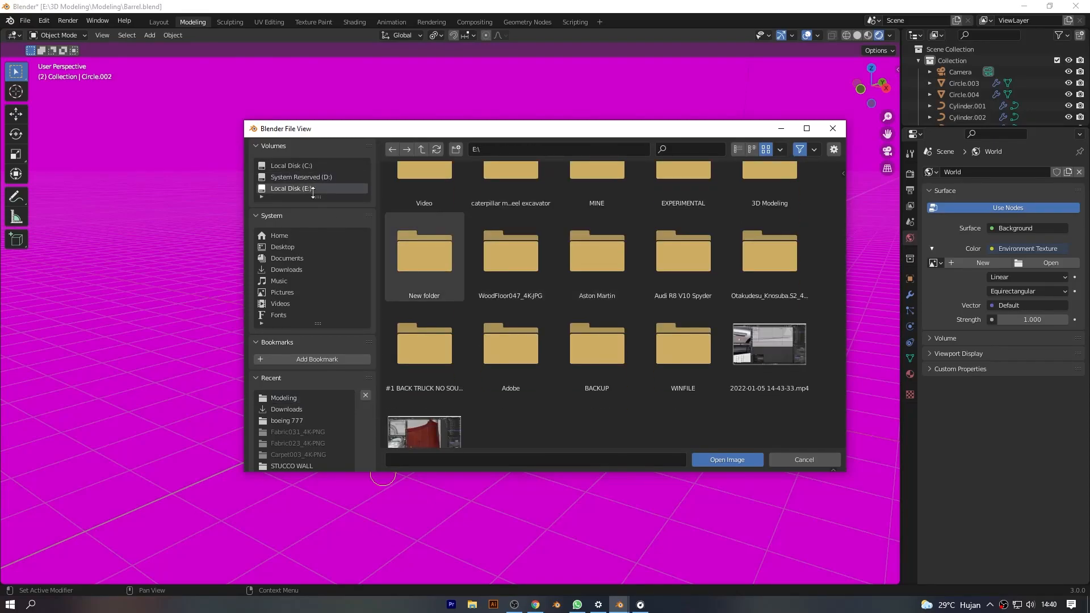